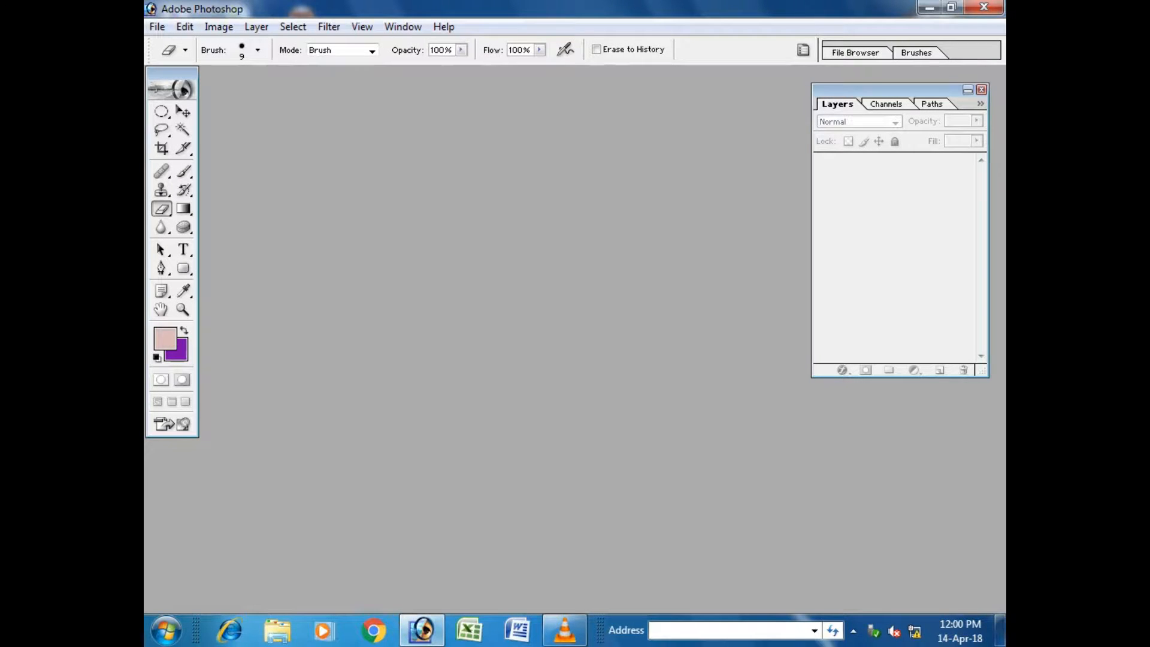
key("ctrl+o")
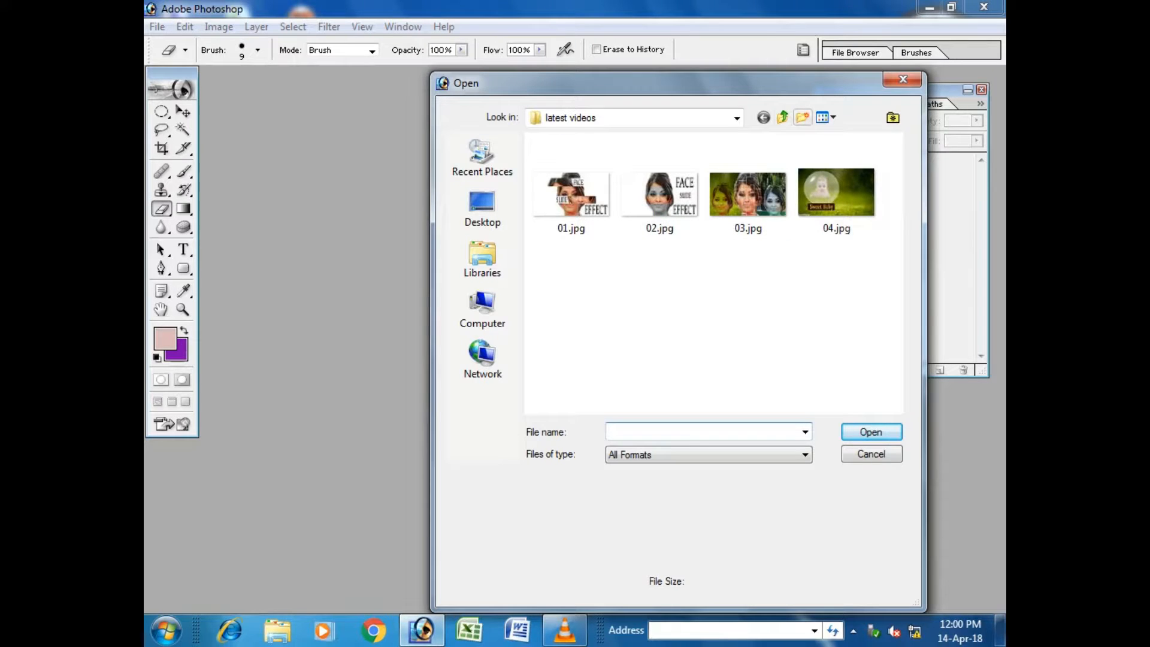
left_click(782, 117)
left_click(483, 259)
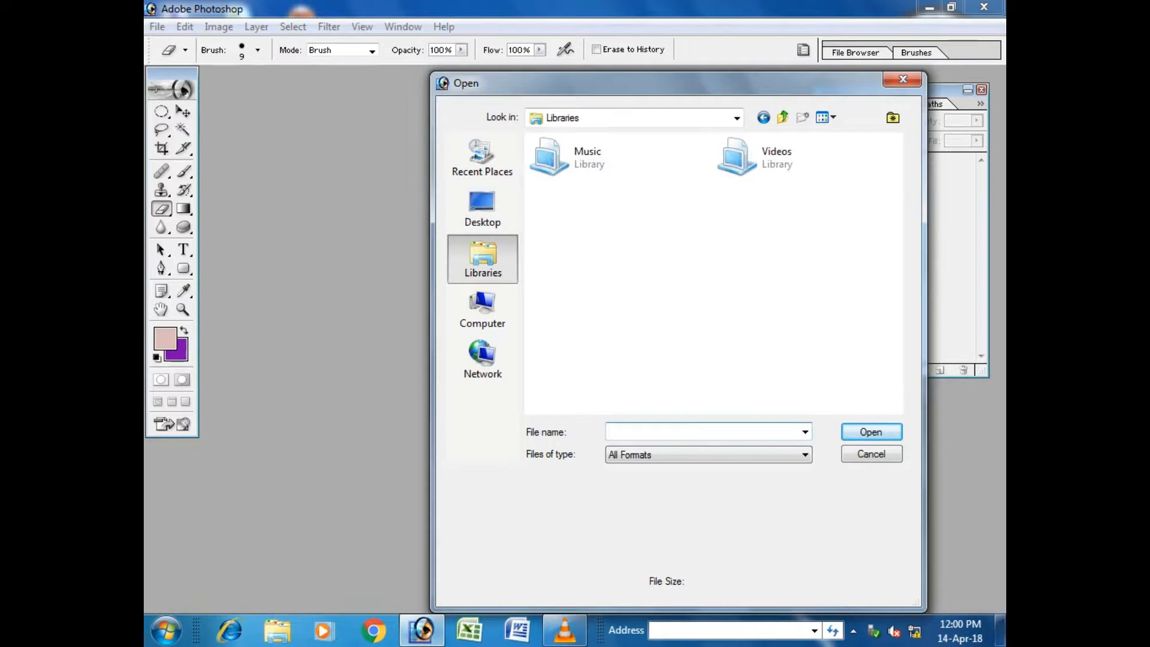
left_click(483, 209)
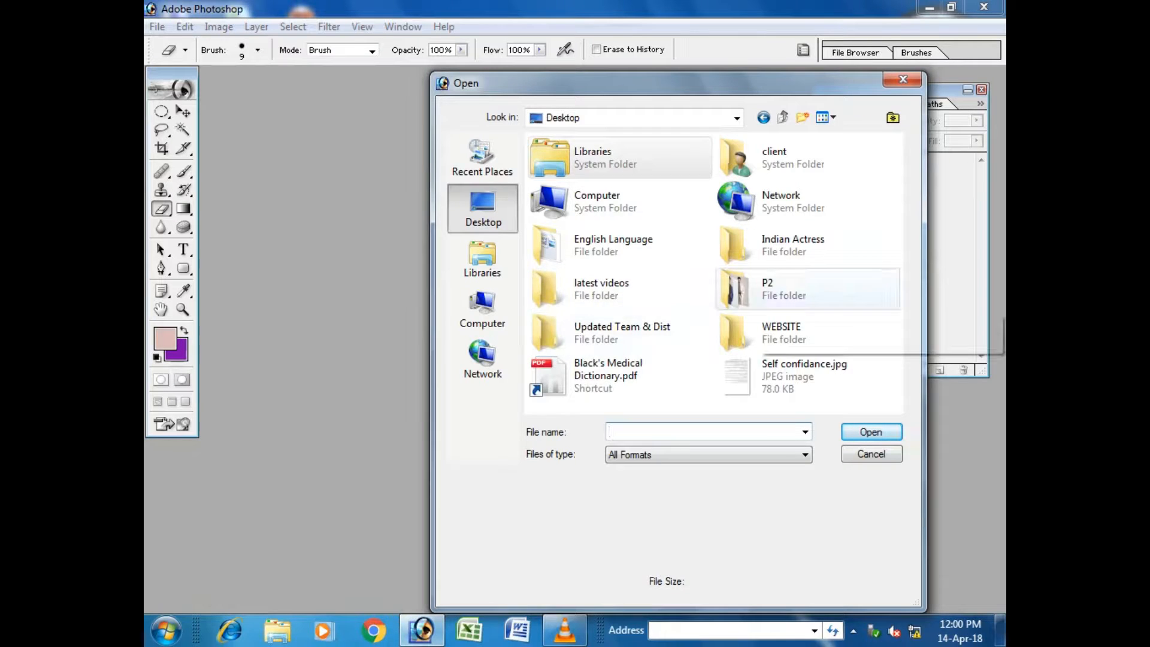
double_click(779, 290)
left_click(660, 195)
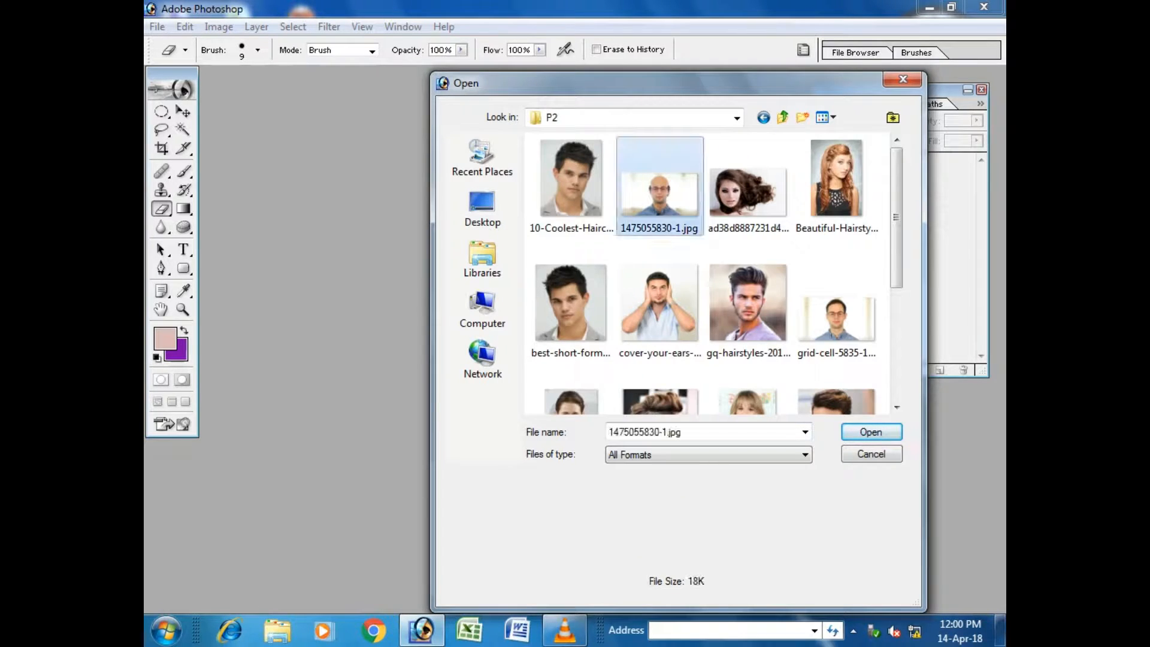
left_click(871, 432)
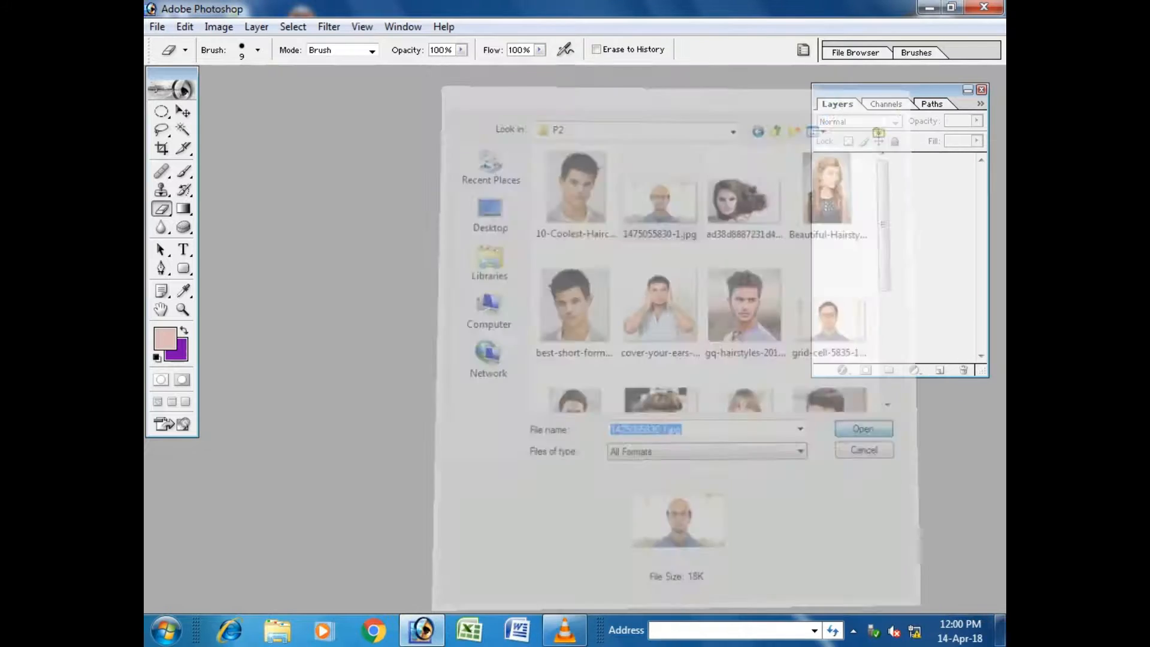
Open cover-your-ears-500x500prx_medium.jpg from the P2 folder as a possible hair source, and close it again
key("ctrl+o")
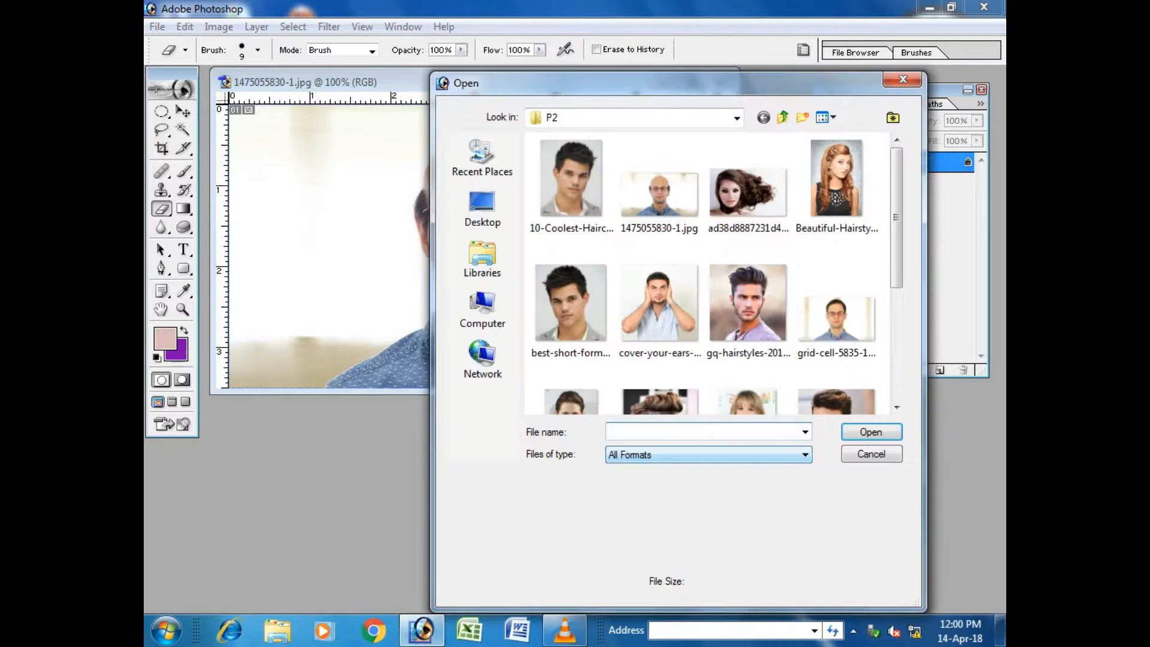
left_click(660, 308)
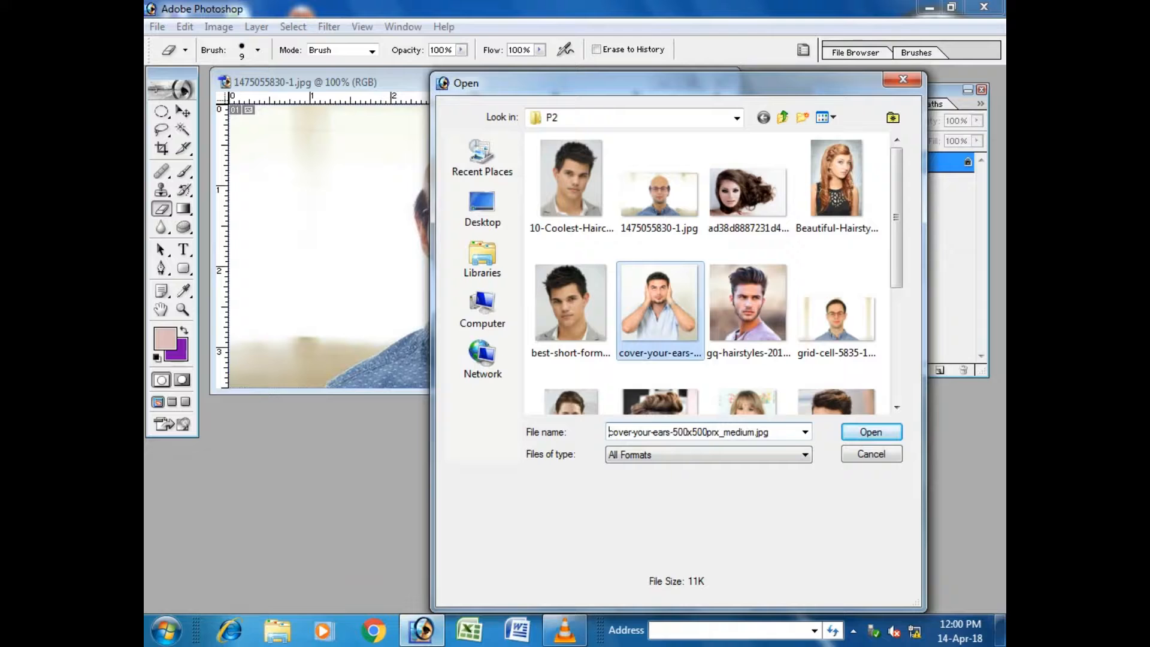
key("Return")
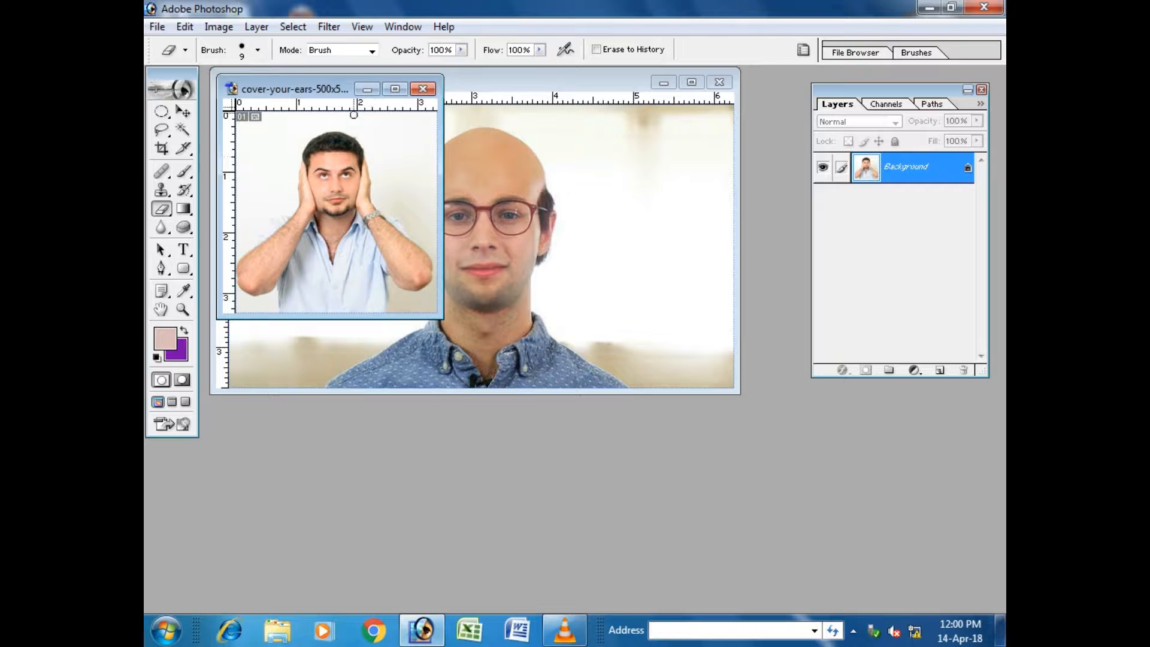
left_click_drag(324, 88, 344, 95)
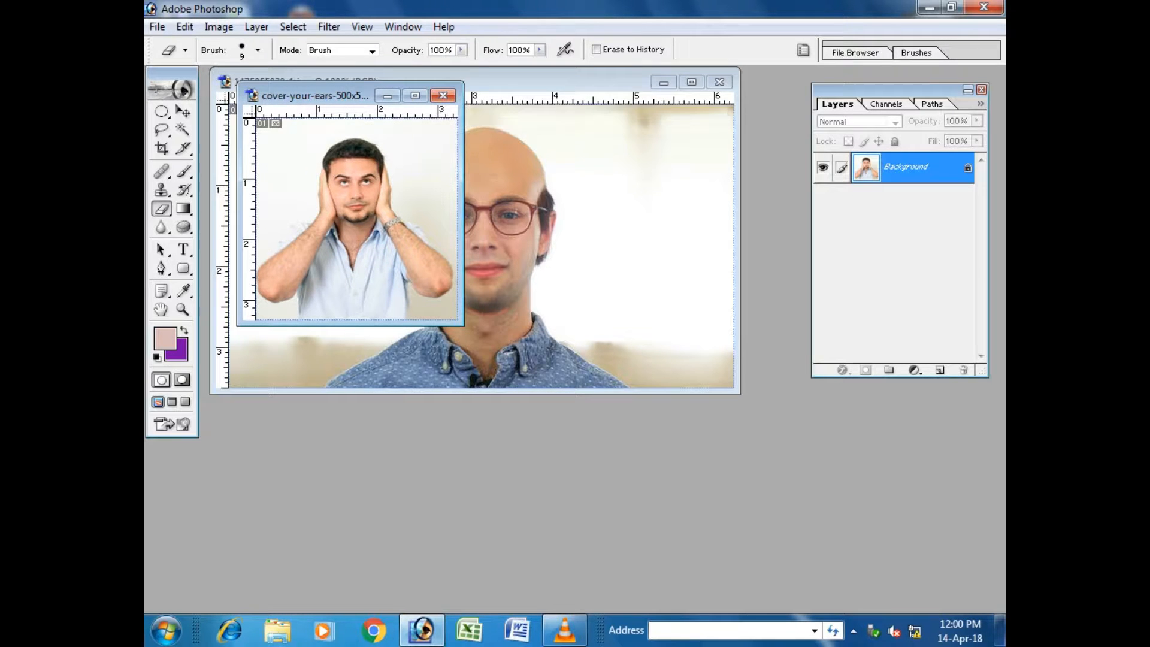
left_click(442, 95)
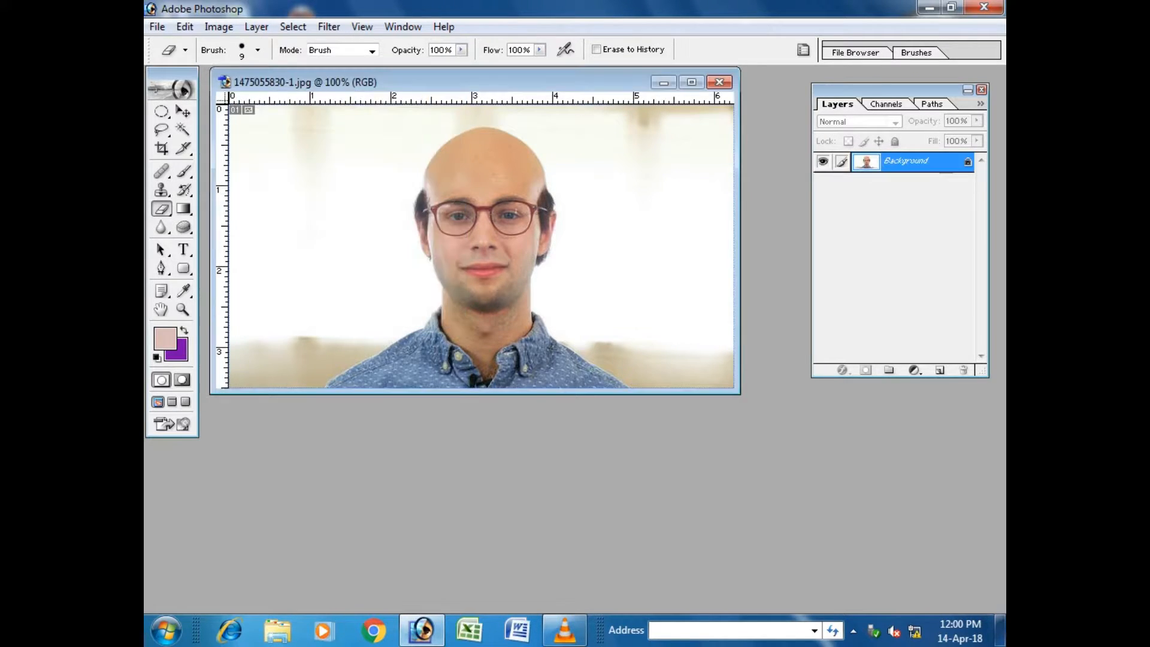
key("ctrl+o")
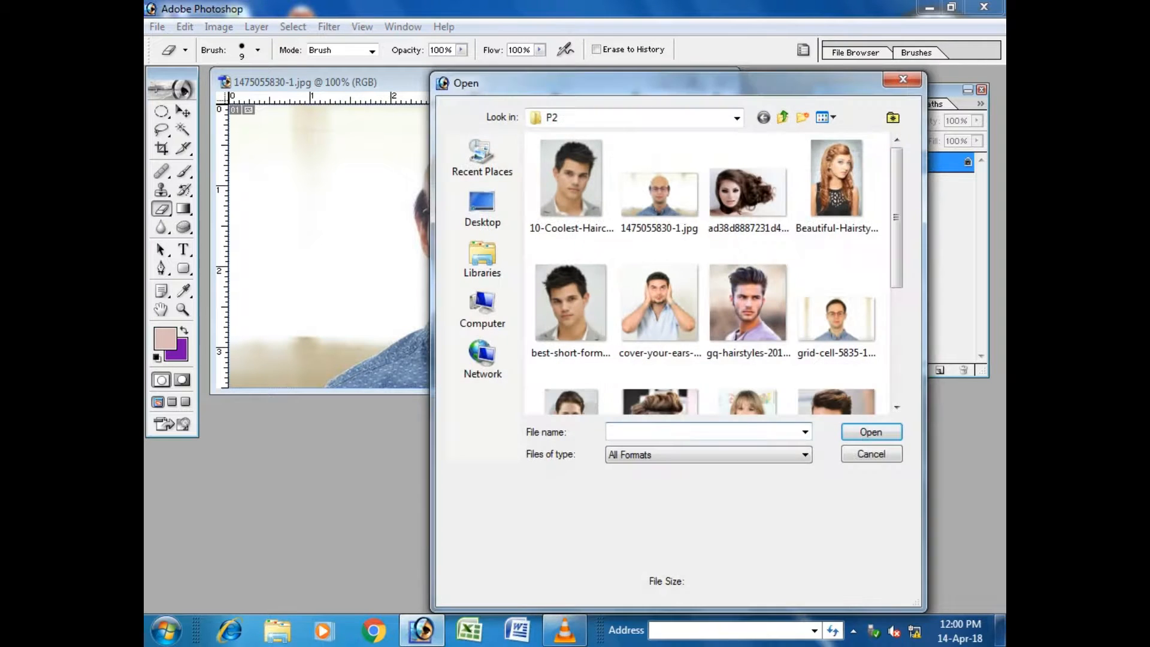
left_click(749, 309)
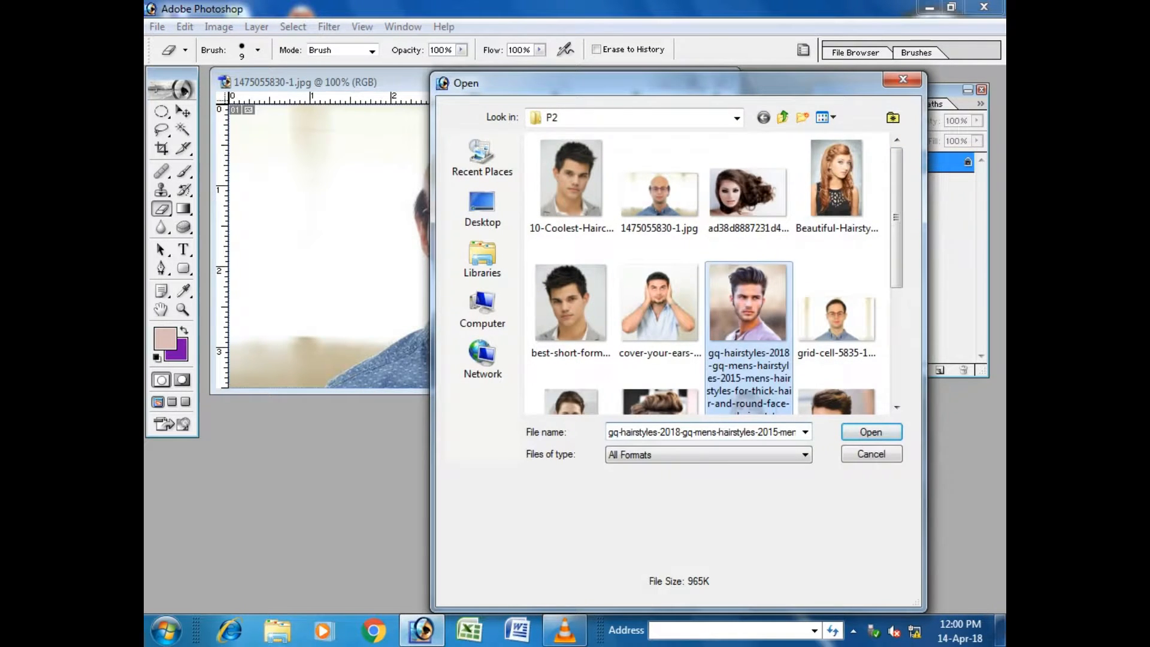
left_click(837, 321)
left_click(871, 432)
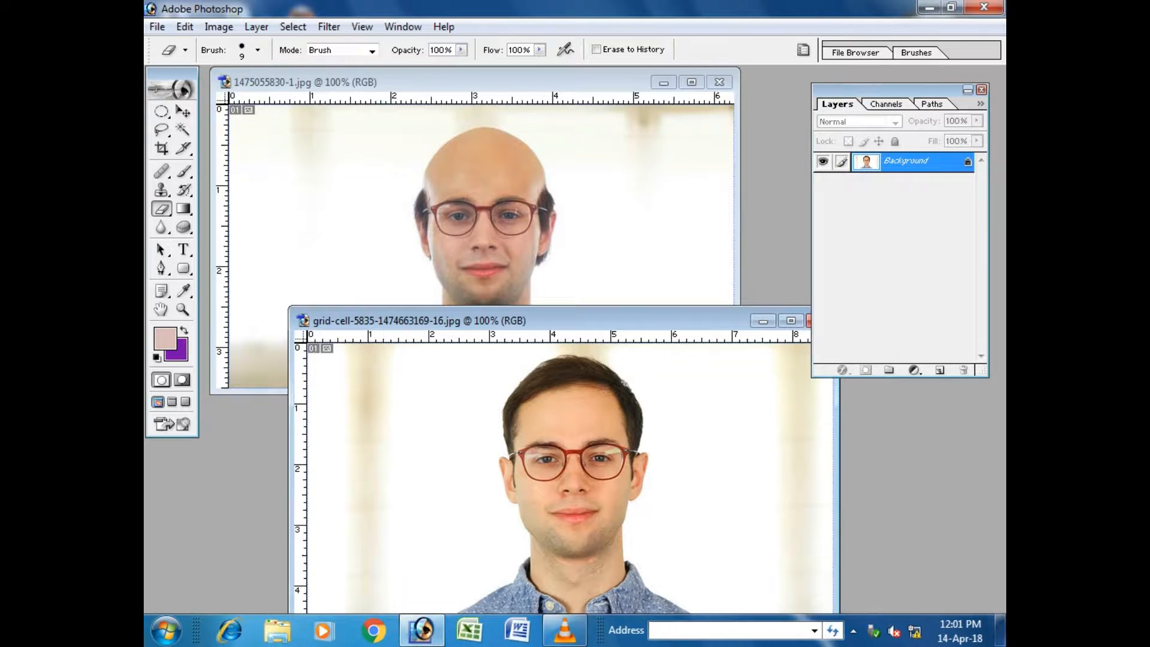
left_click_drag(569, 320, 544, 307)
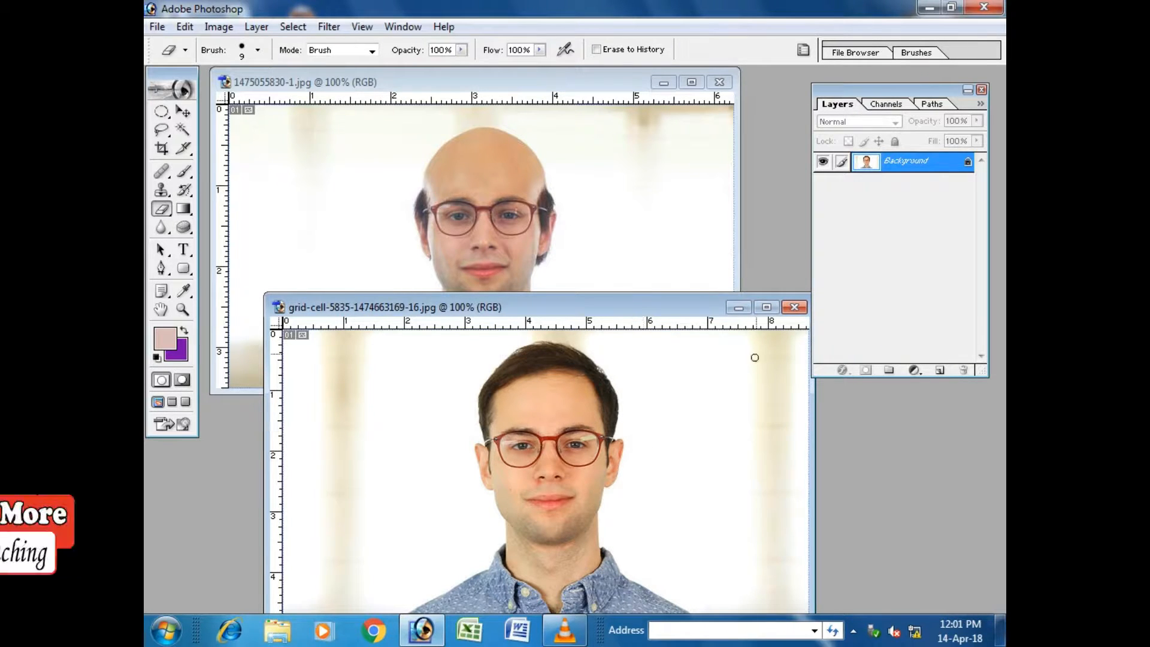
left_click(795, 307)
Open the gq-hairstyles-2018 photo to compare it with the bald man's photo, and close it again
key("ctrl+o")
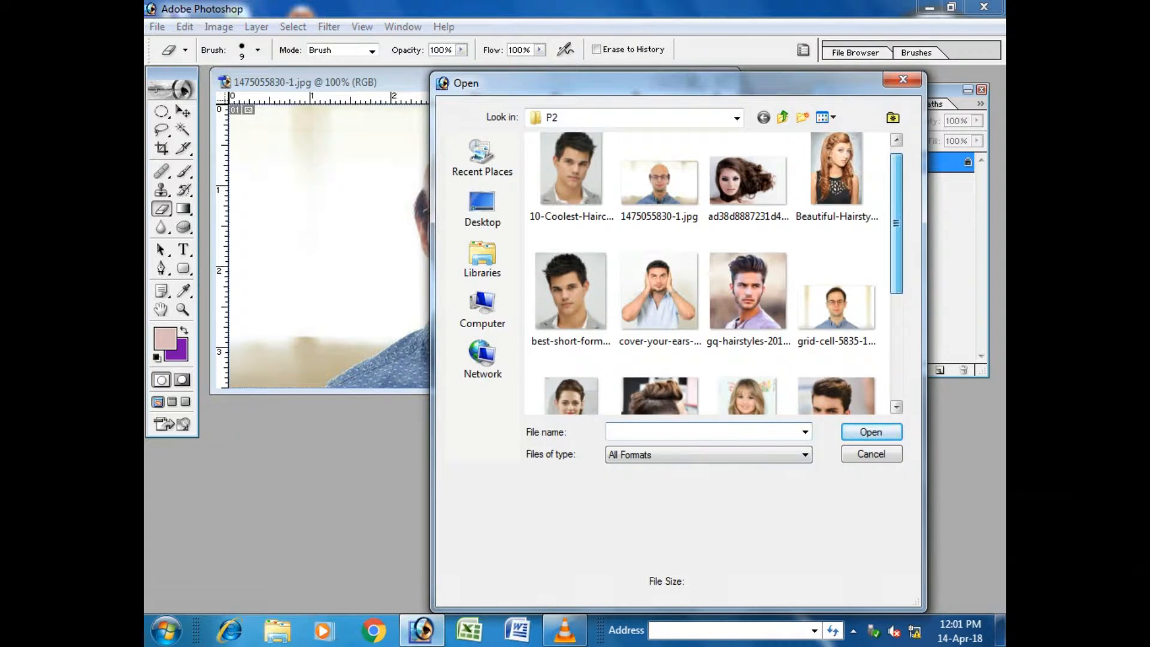
left_click(749, 299)
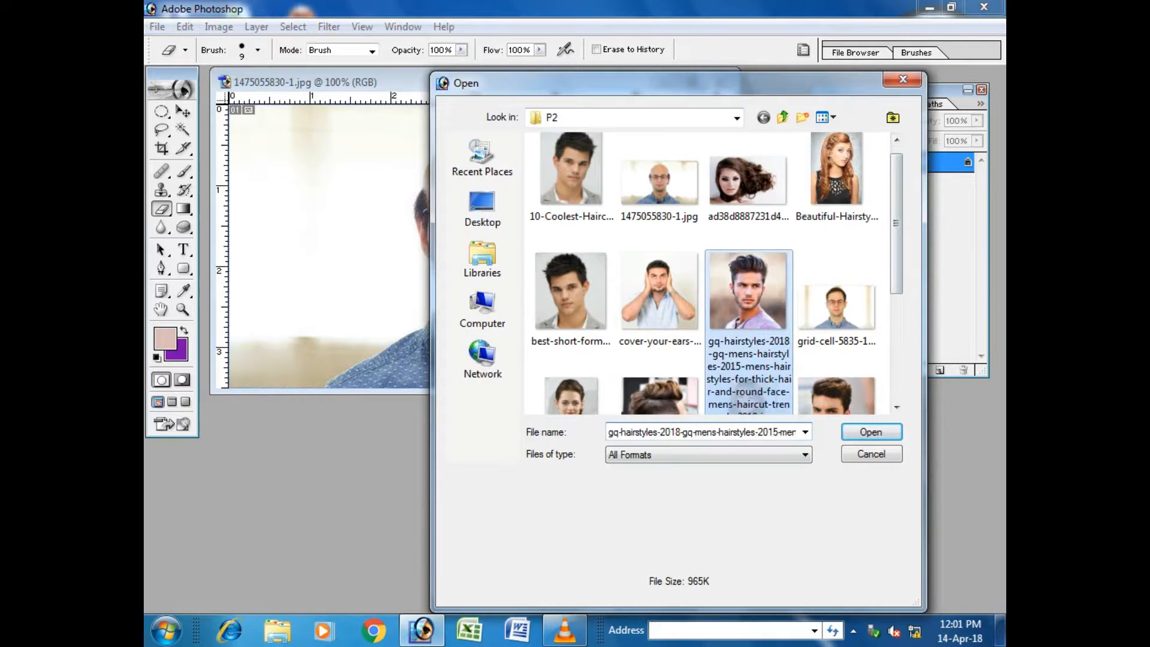
key("Return")
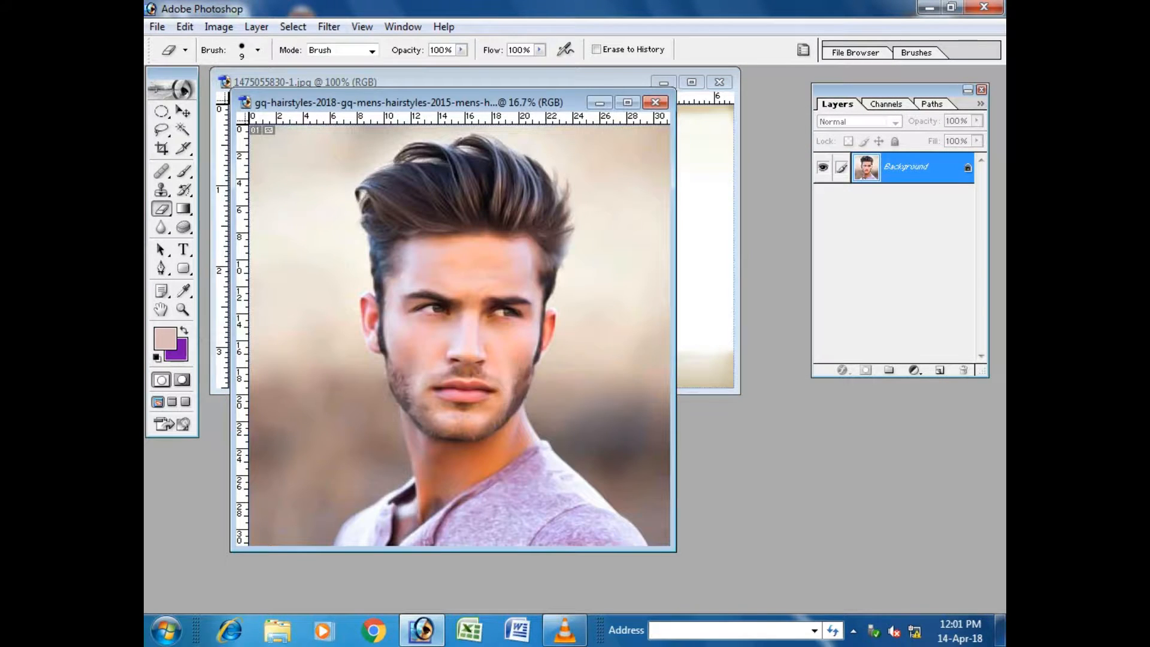
left_click_drag(420, 102, 525, 240)
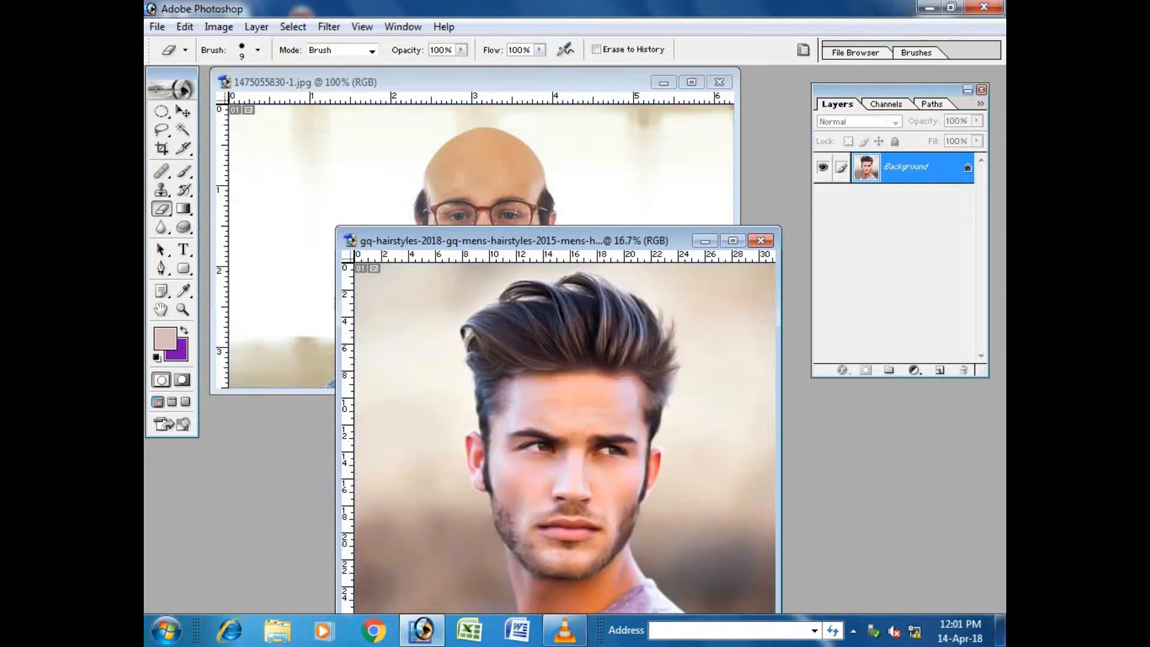
left_click(761, 240)
key("ctrl+o")
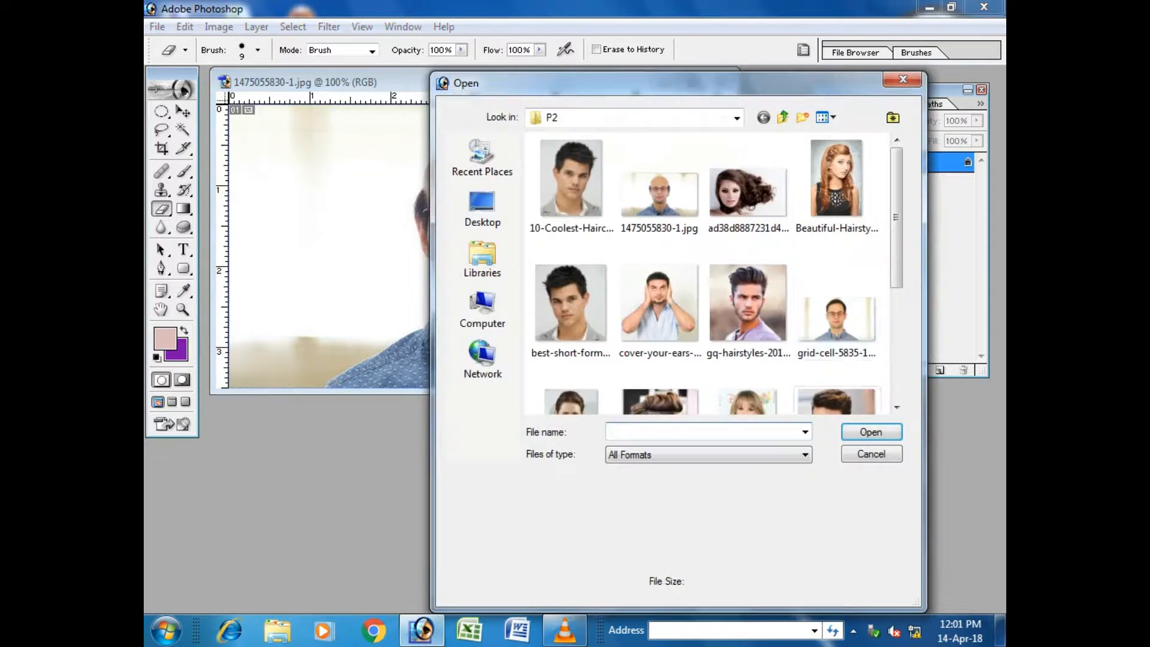
left_click(837, 324)
left_click(871, 432)
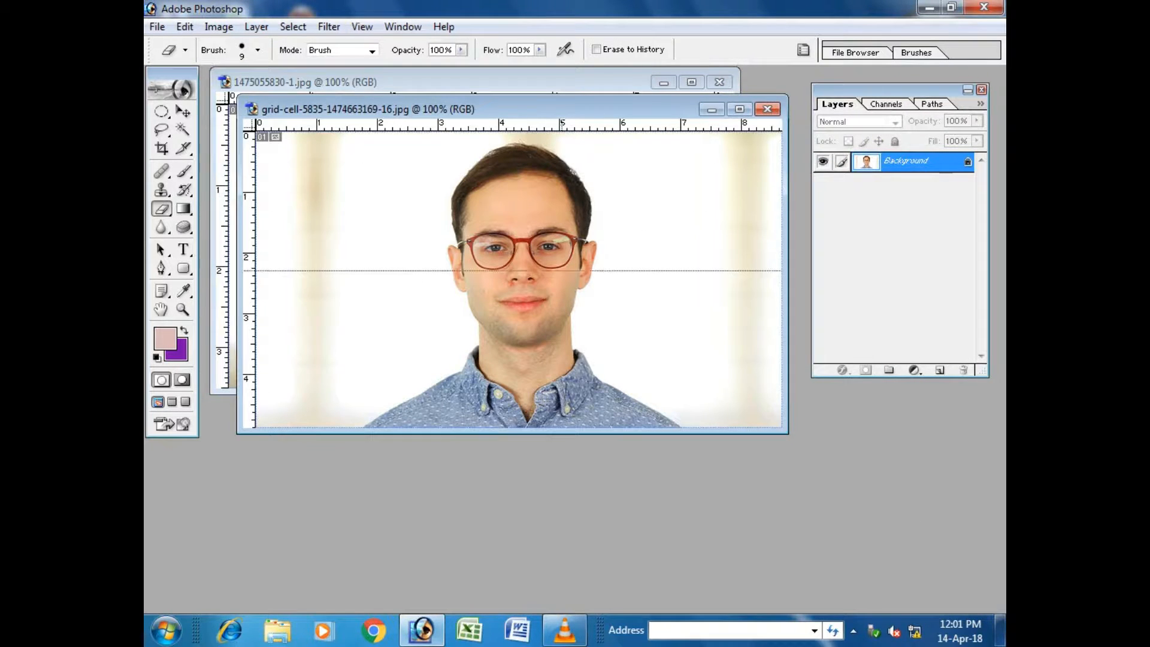
left_click_drag(539, 109, 512, 214)
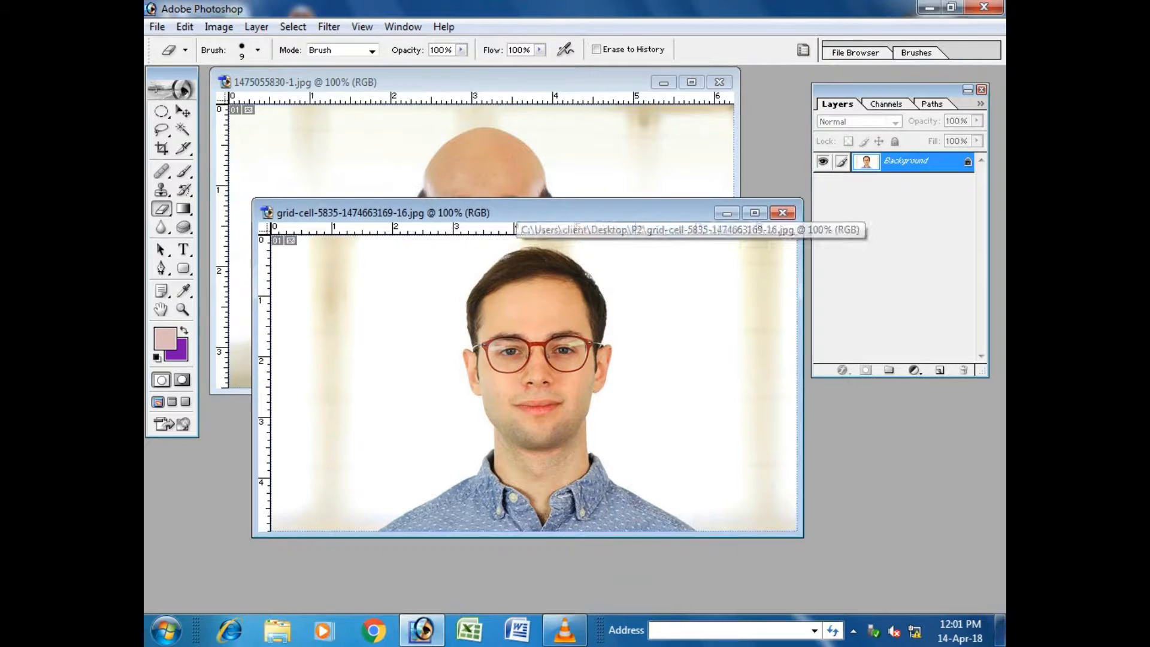
double_click(512, 214)
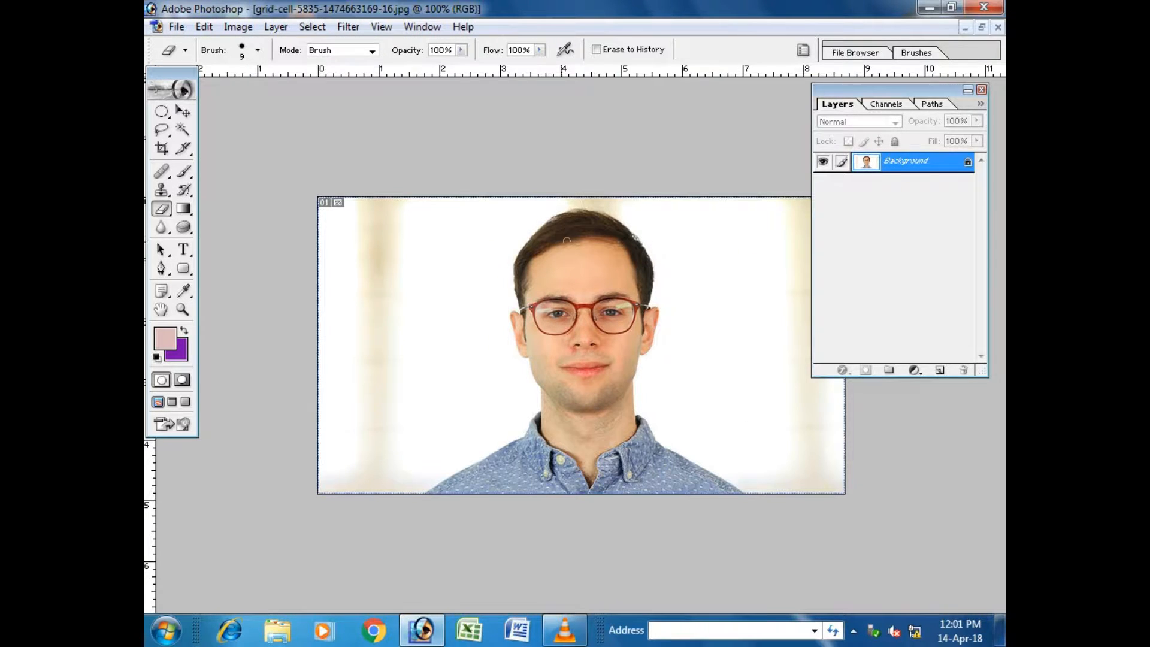
Convert the Background to an ordinary layer named Layer 0 and duplicate that layer
left_click_drag(893, 90, 924, 89)
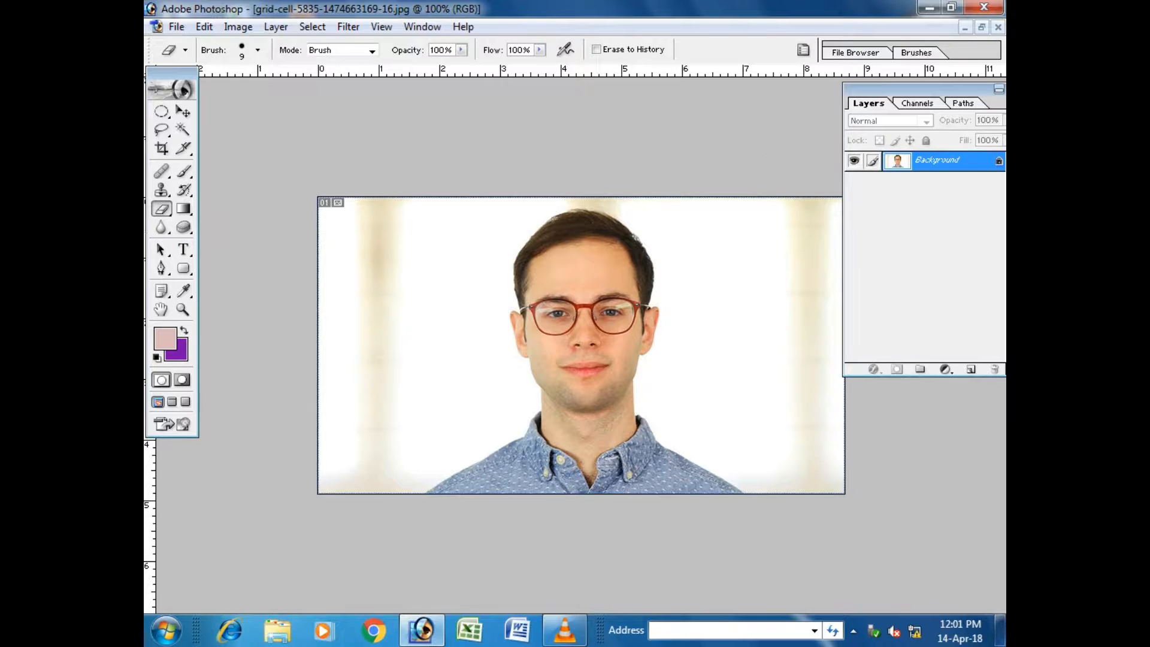
double_click(939, 161)
key("Return")
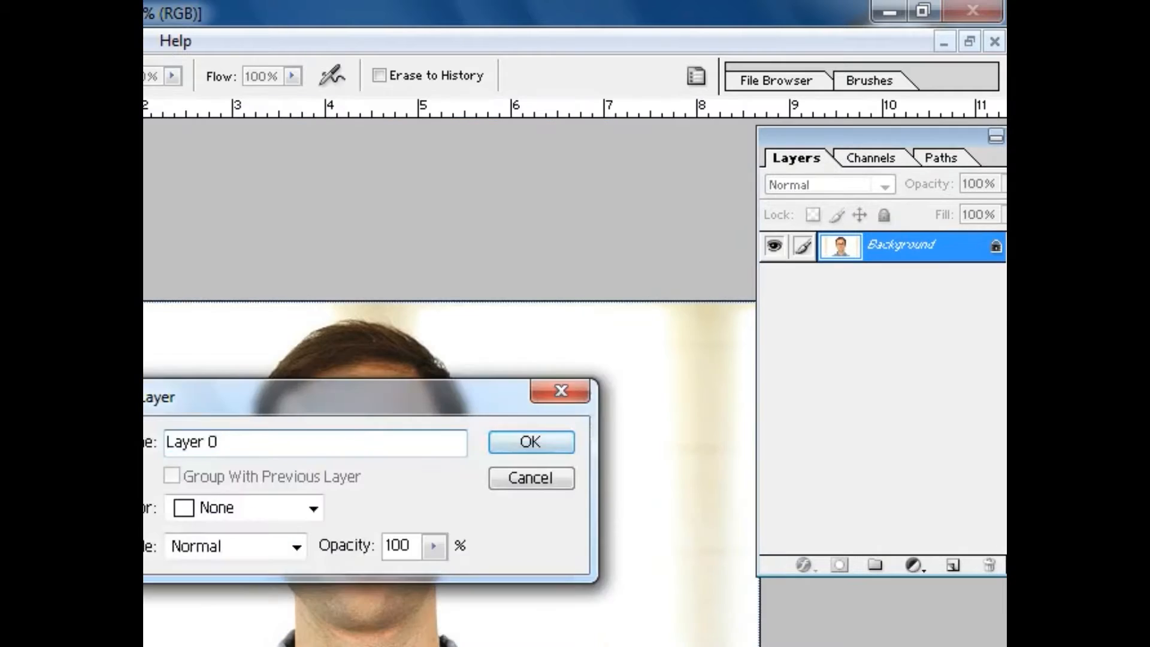
right_click(899, 244)
left_click(814, 329)
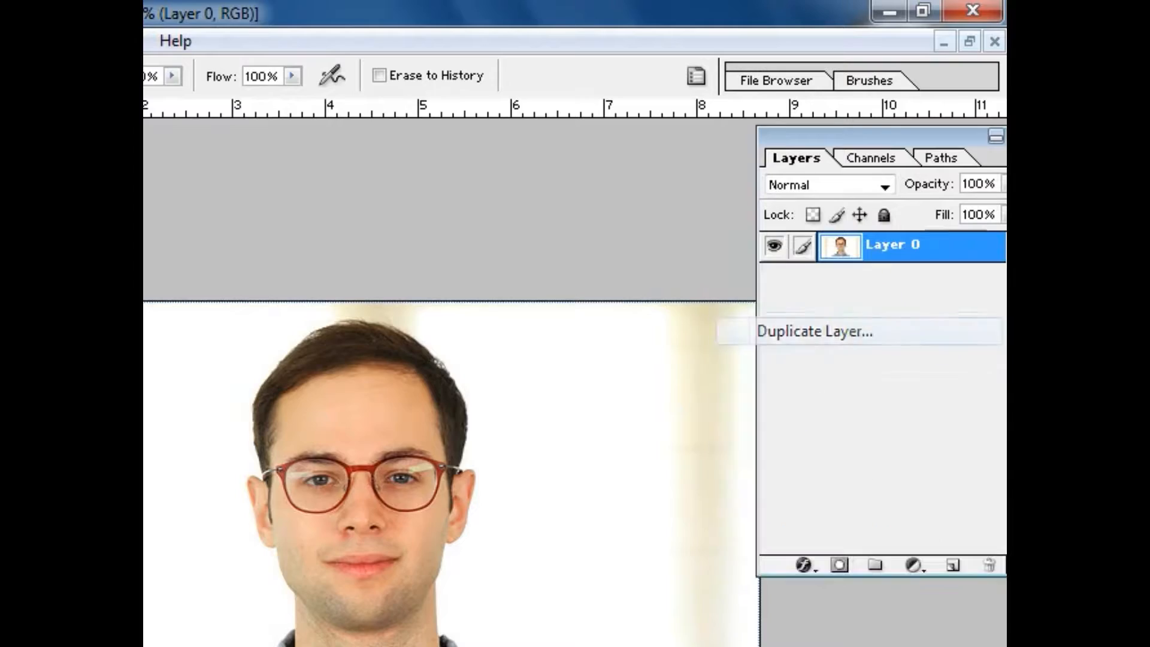
key("Return")
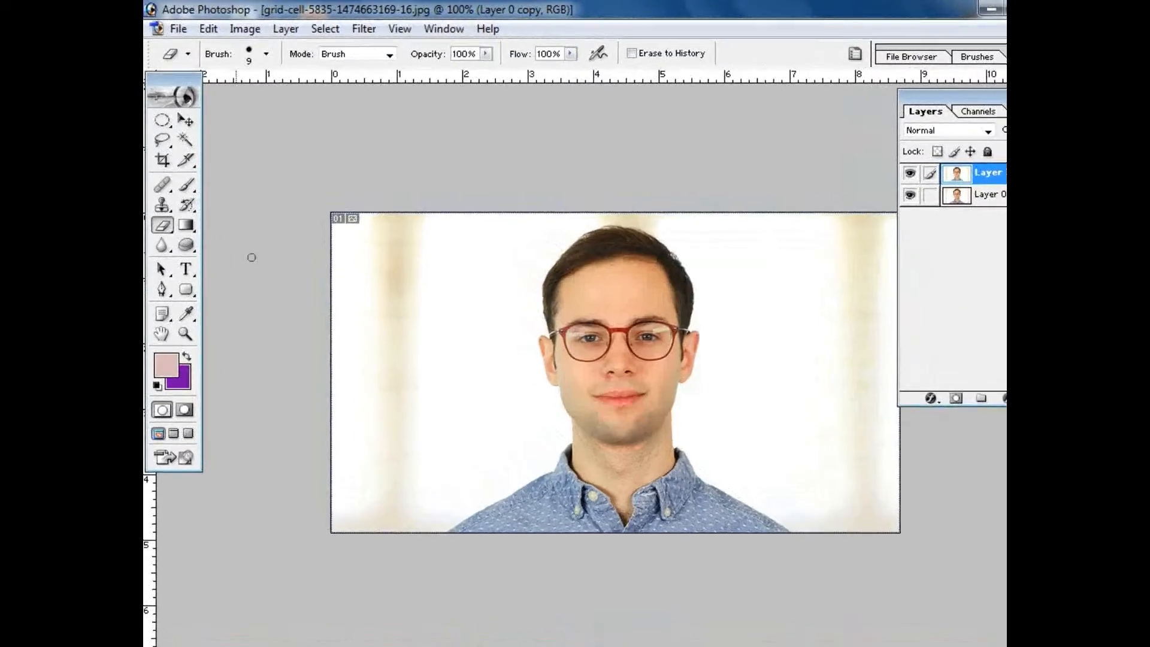
Start a Polygonal Lasso outline beside the glasses' arm and trace up the left outer edge of the man's hair
left_click(164, 172)
right_click(165, 151)
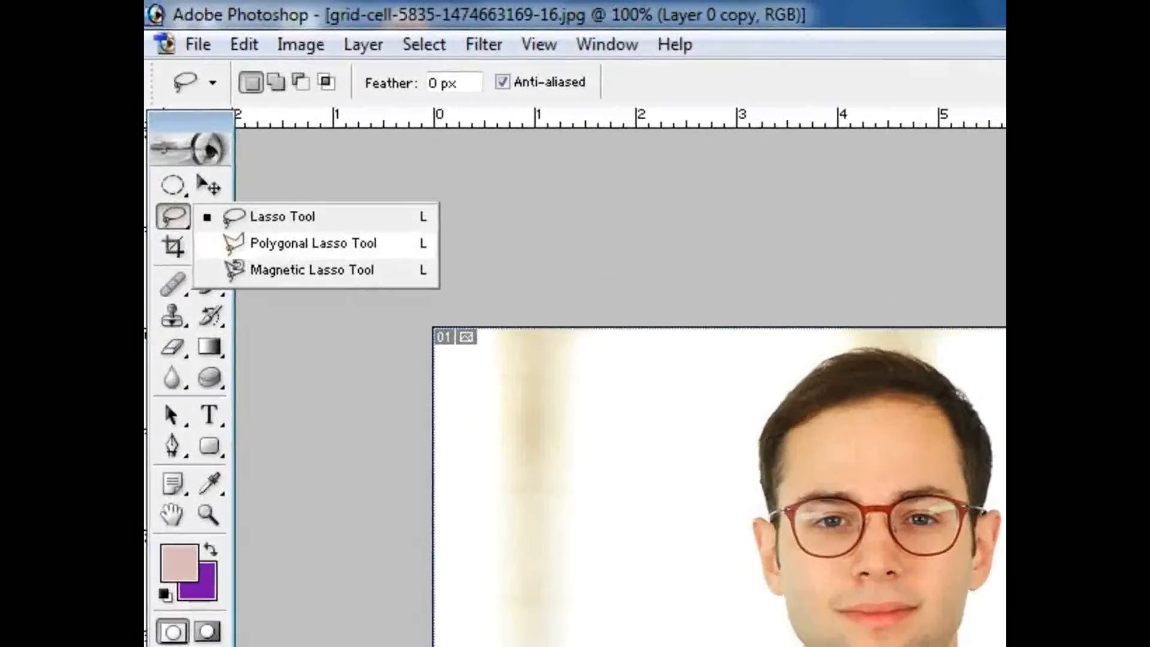
left_click(312, 242)
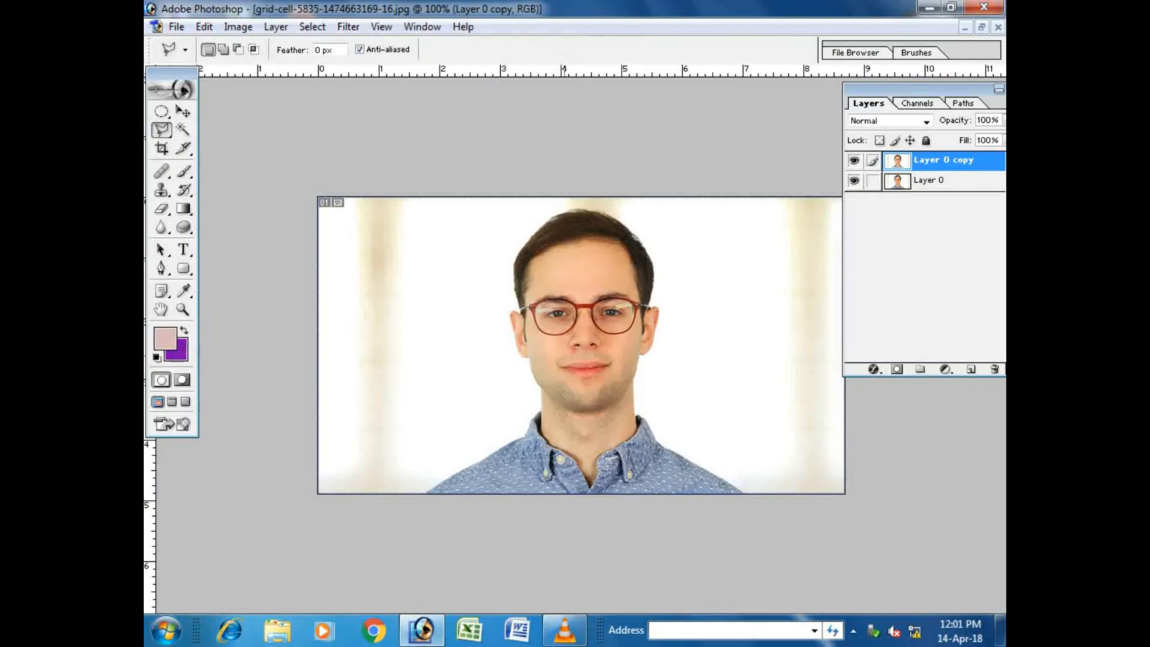
key("ctrl+plus")
key("ctrl+plus")
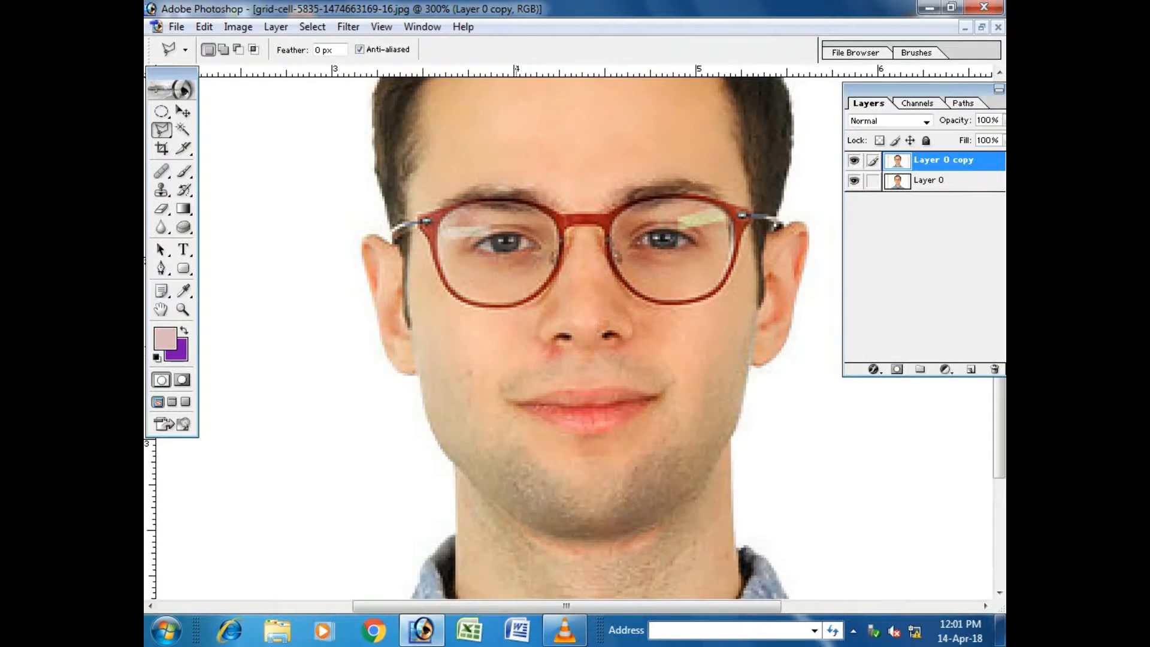
left_click_drag(517, 347, 584, 532)
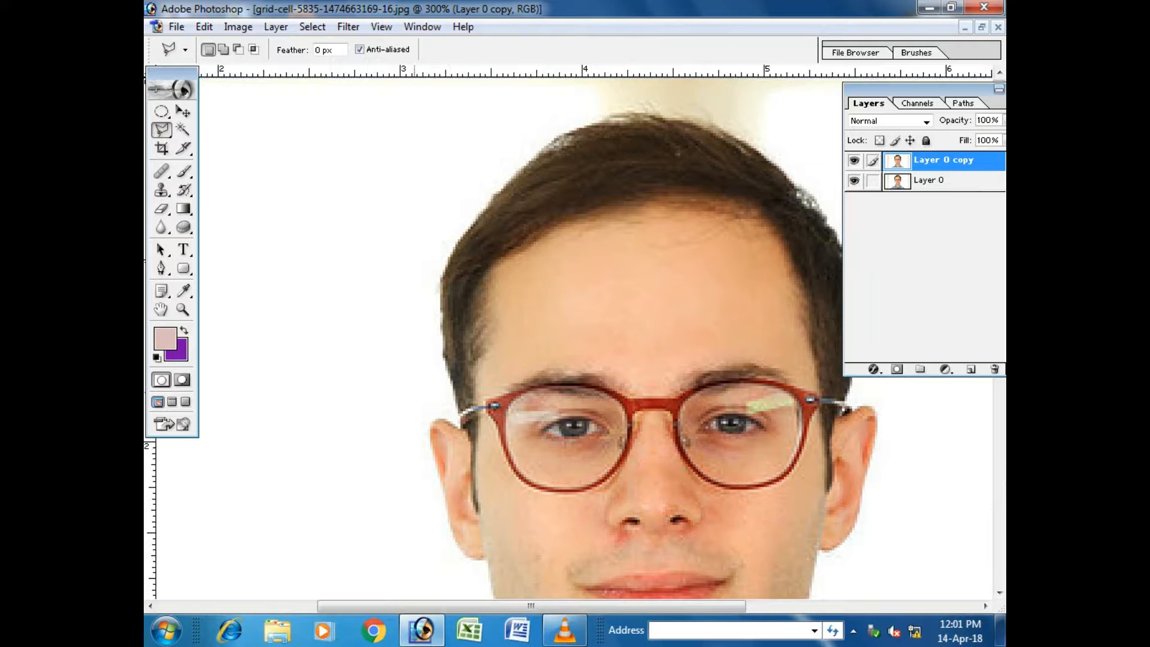
left_click(412, 392)
left_click(456, 408)
left_click(444, 353)
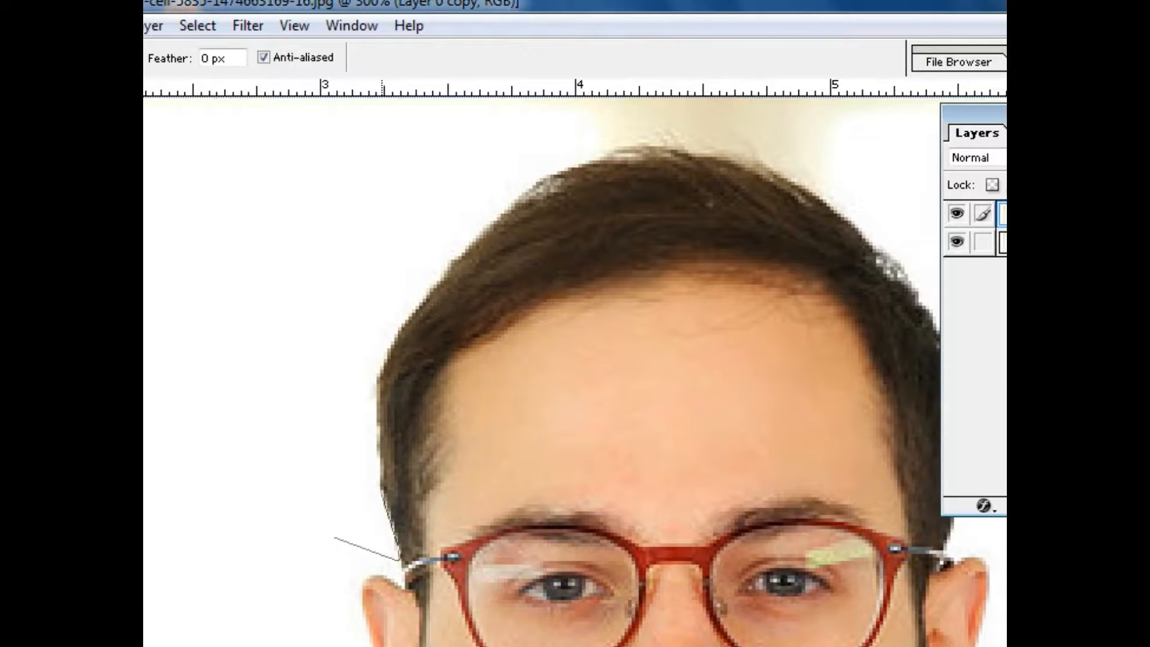
left_click(379, 423)
left_click(379, 380)
left_click(404, 325)
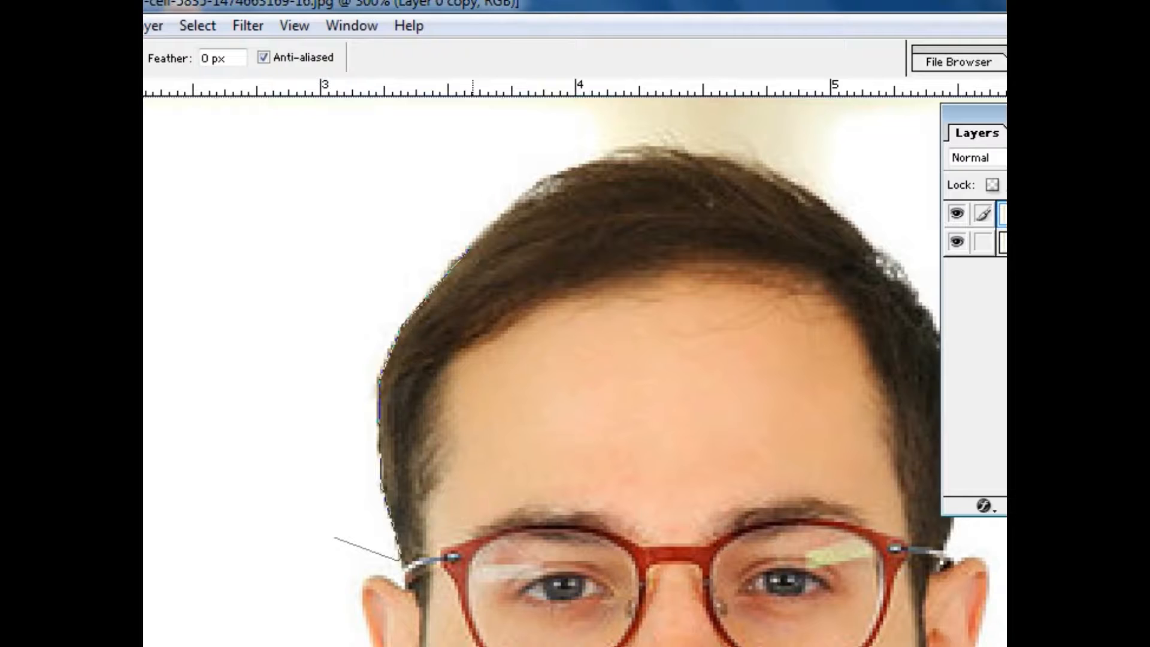
Continue the lasso outline over the crown and down the opposite outer edge of the hair toward the glasses' arm
left_click(525, 192)
left_click(564, 172)
left_click(628, 147)
left_click(672, 147)
left_click(748, 159)
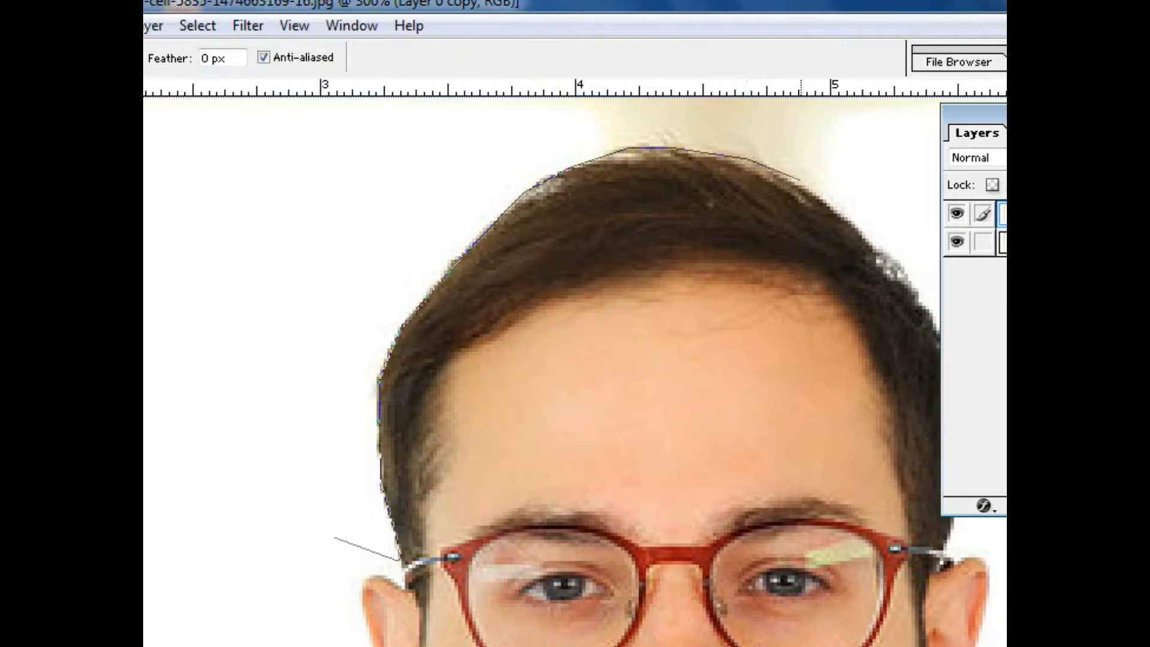
left_click(816, 194)
left_click(863, 231)
left_click_drag(911, 300, 715, 259)
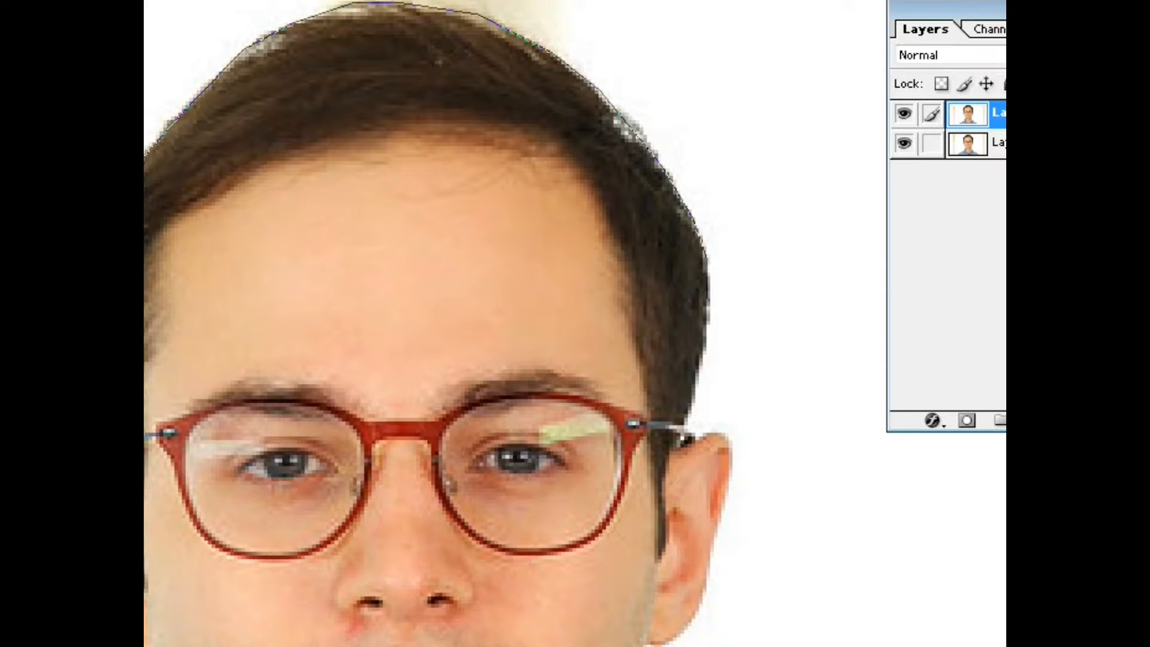
left_click(708, 305)
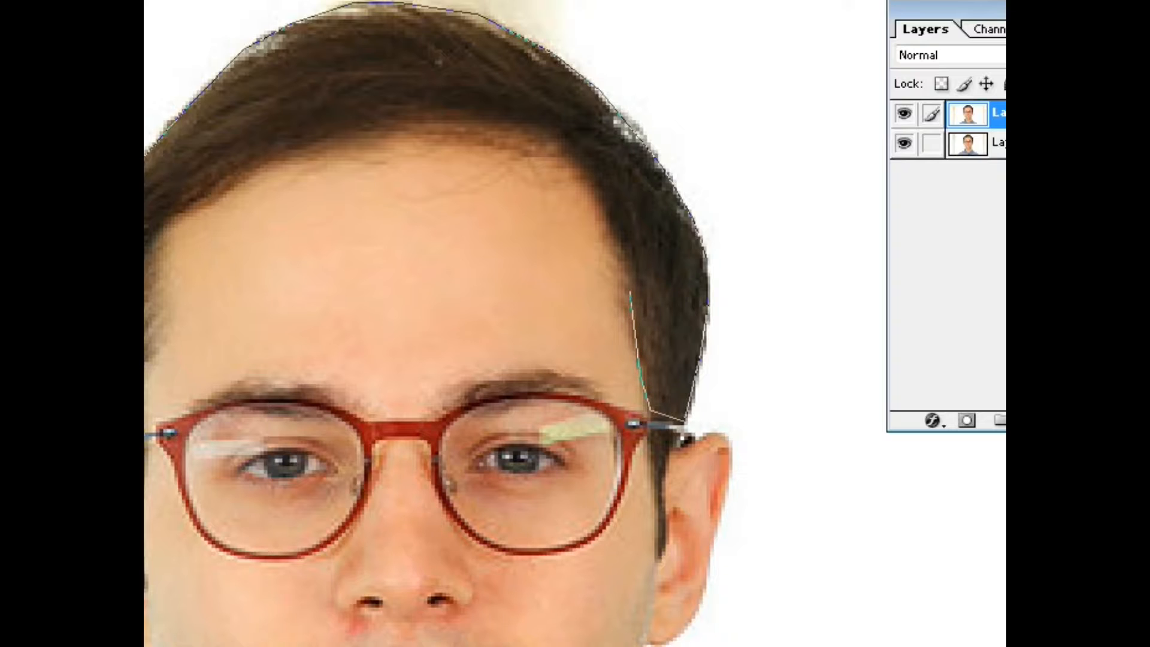
Trace the inner hairline up from the sideburn and back across the top of the forehead
left_click(628, 288)
left_click(590, 180)
left_click(562, 148)
left_click(528, 127)
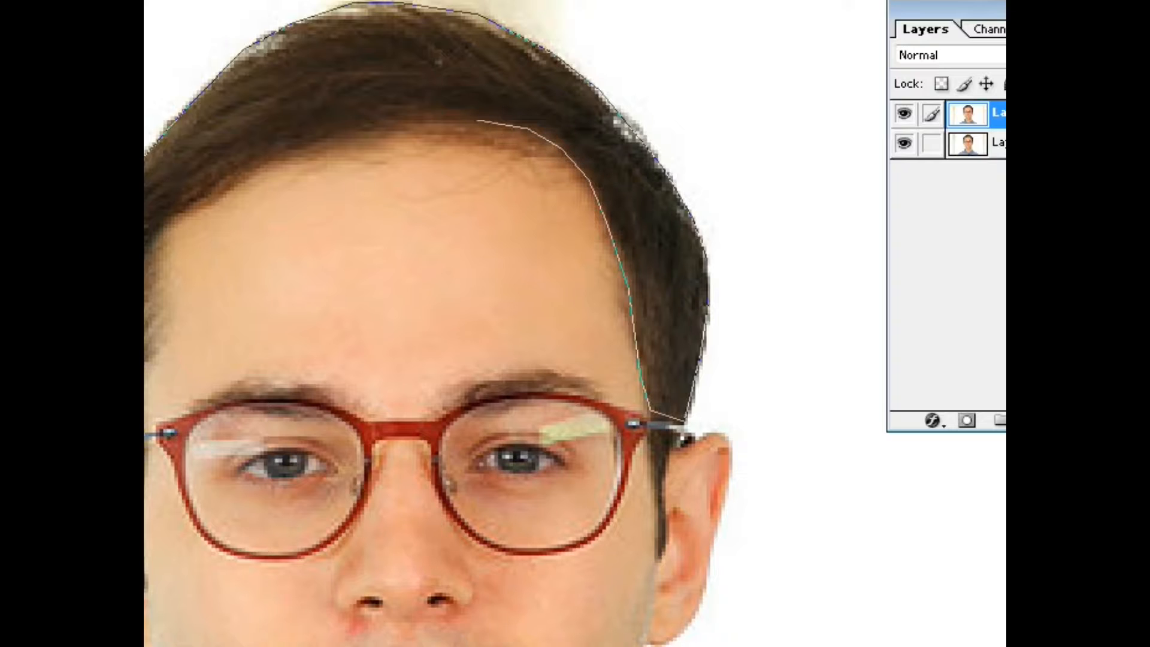
left_click(475, 118)
left_click(389, 119)
left_click(317, 138)
left_click(181, 207)
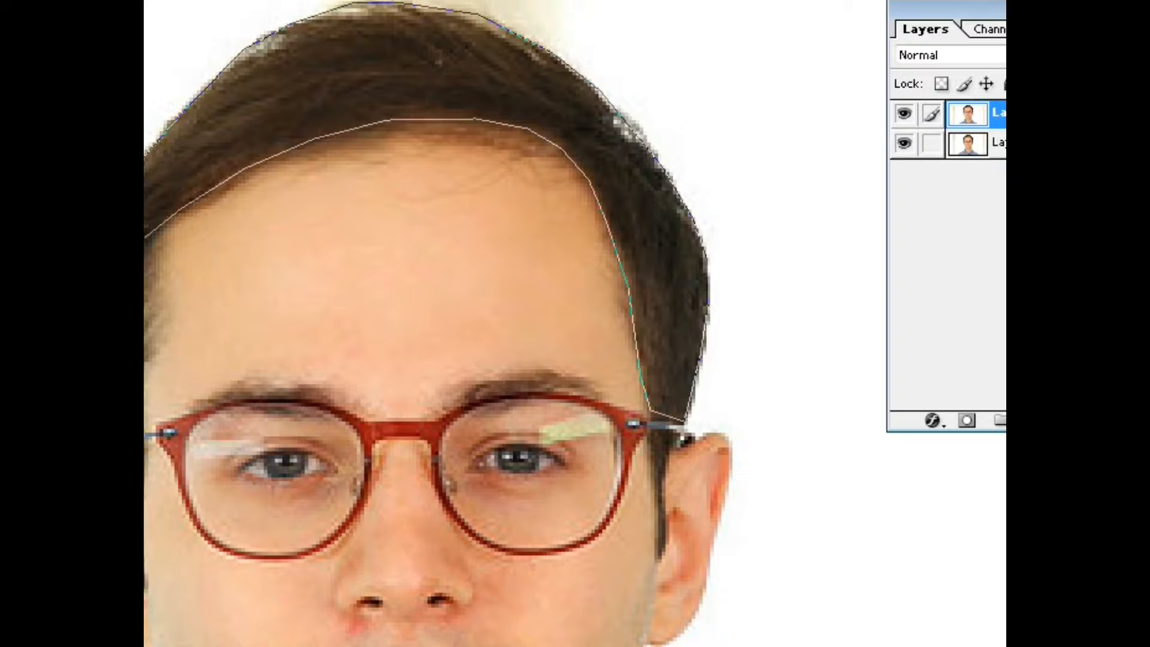
Redo the last lasso points at the far temple and close the hair selection
key("BackSpace")
key("BackSpace")
key("BackSpace")
left_click(167, 233)
key("BackSpace")
left_click(157, 255)
key("Return")
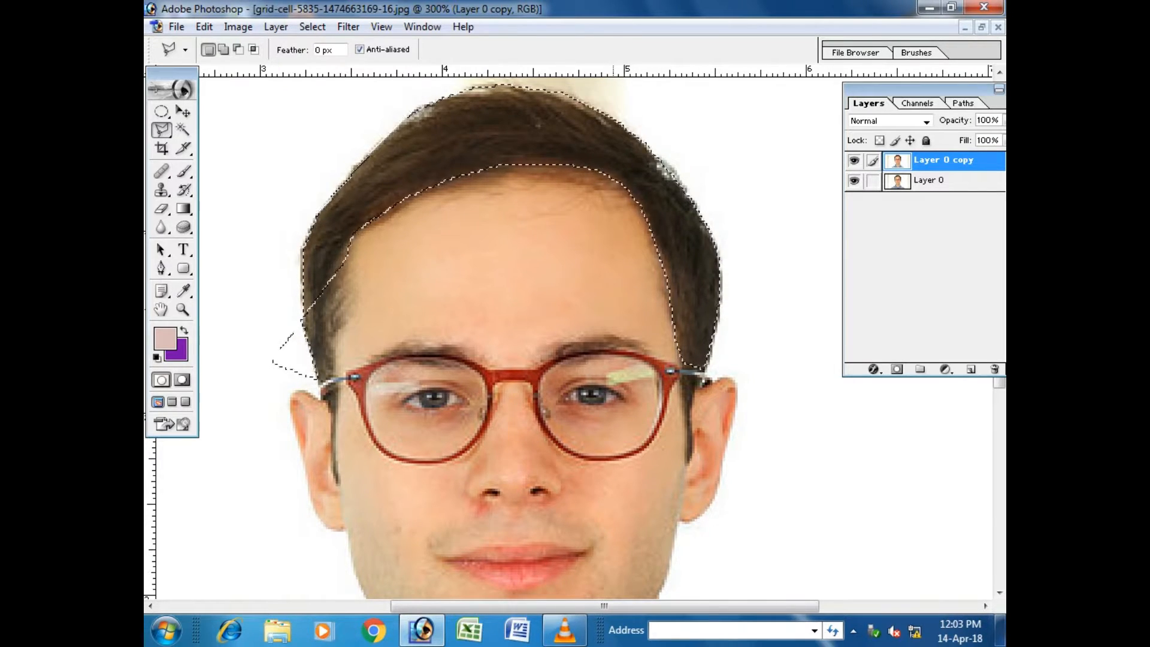
Feather the hair selection and switch to the bald man's photo
key("ctrl+minus")
key("ctrl+minus")
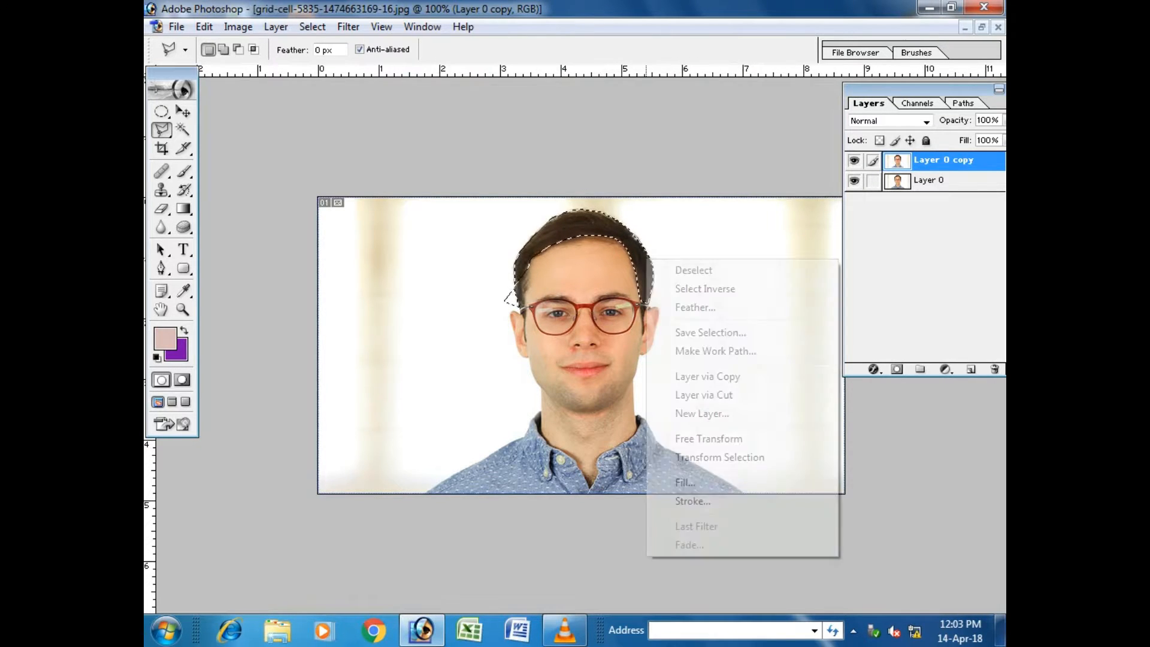
right_click(662, 252)
left_click(690, 307)
key("Return")
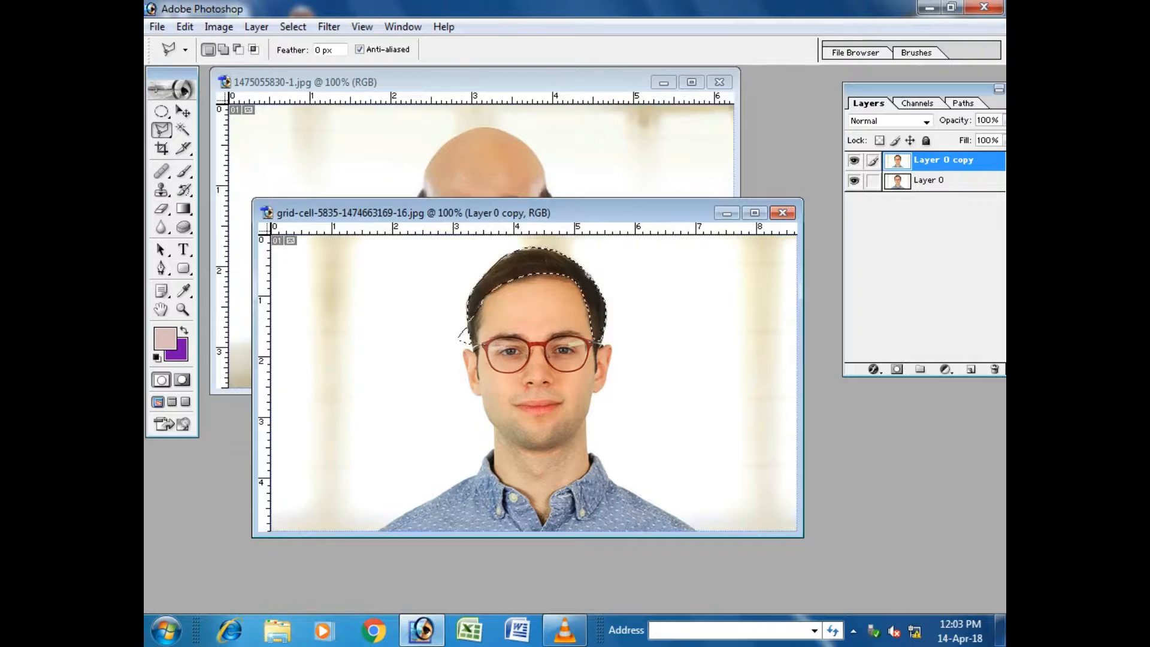
key("ctrl+Tab")
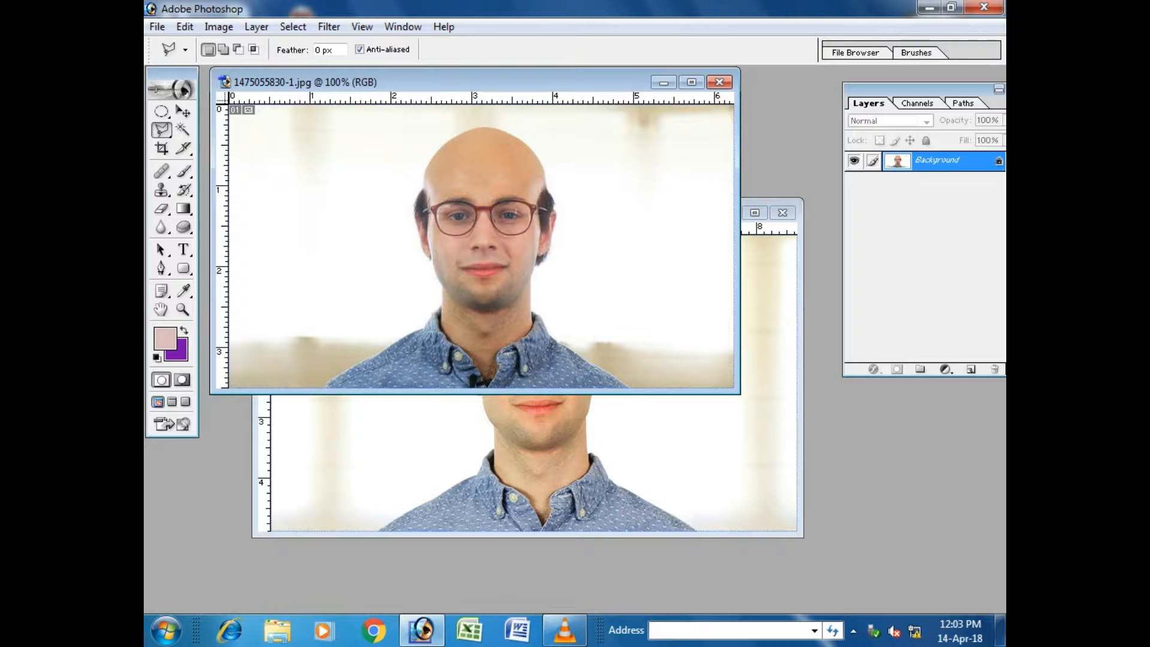
key("alt")
key("f")
key("n")
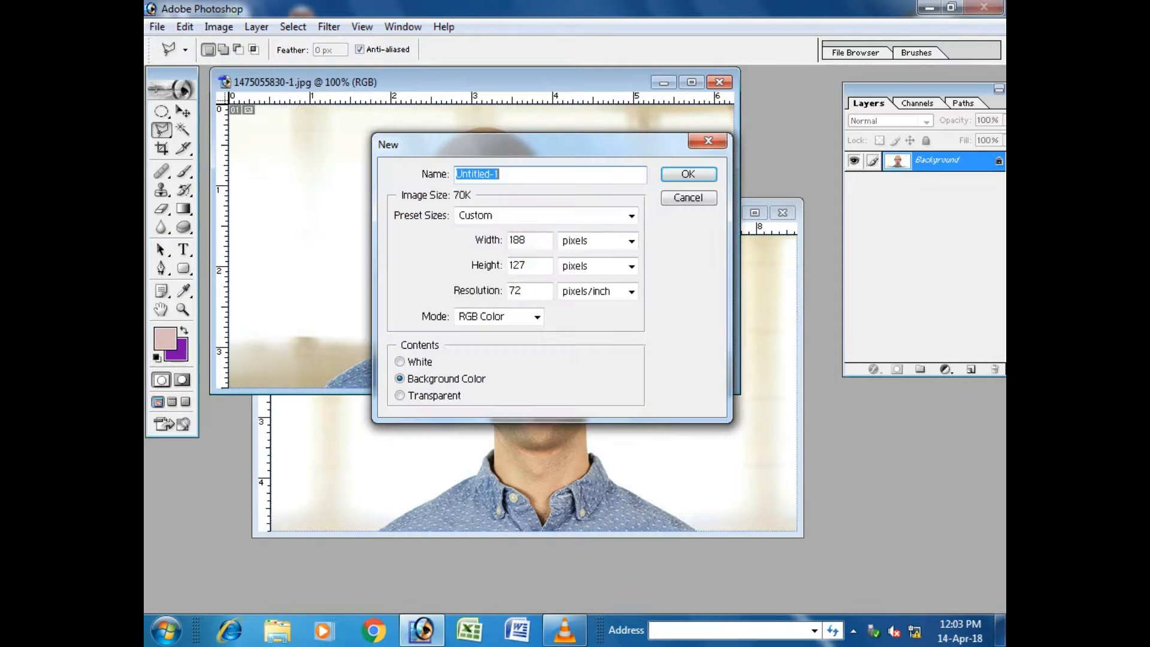
left_click(631, 215)
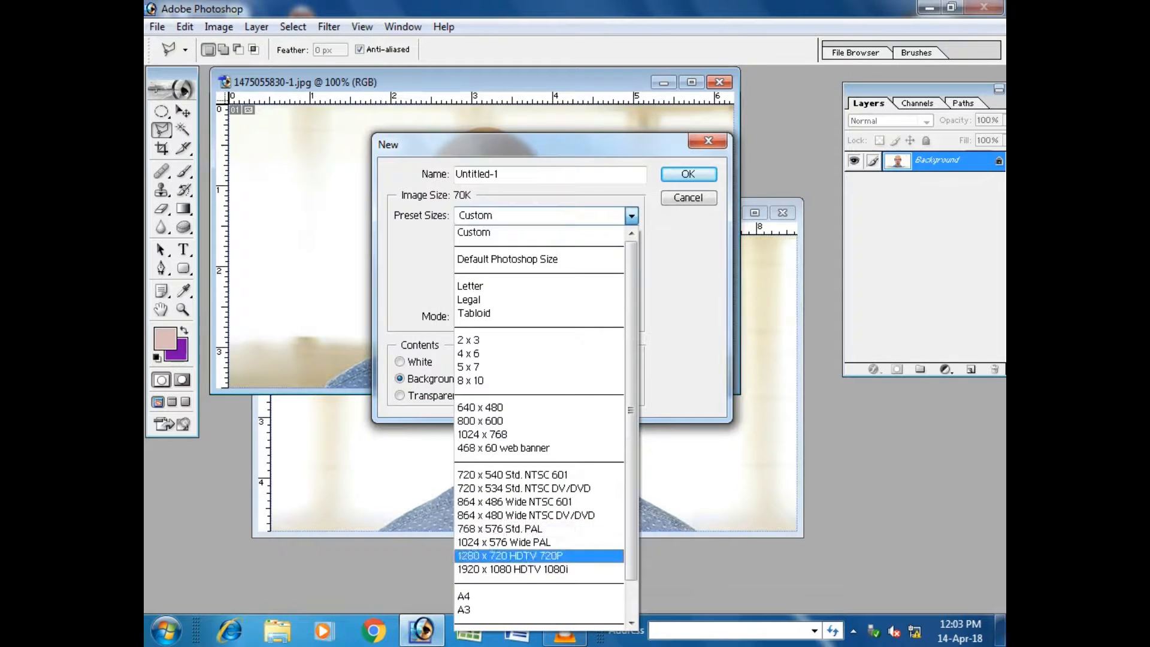
left_click(540, 569)
key("Return")
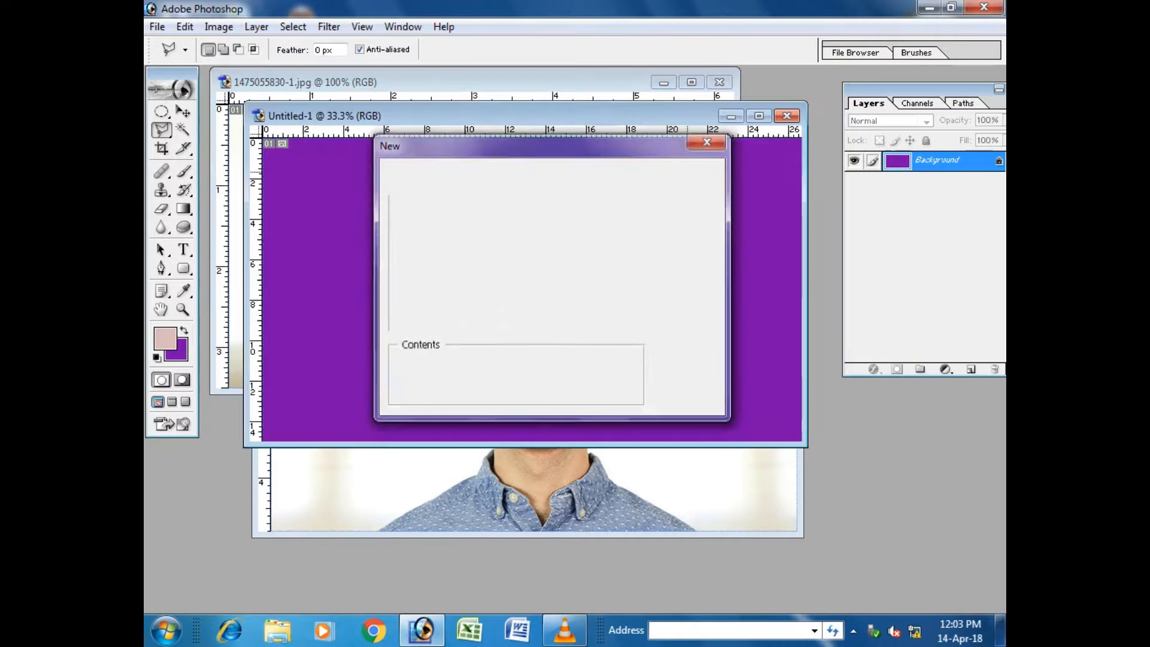
left_click(787, 116)
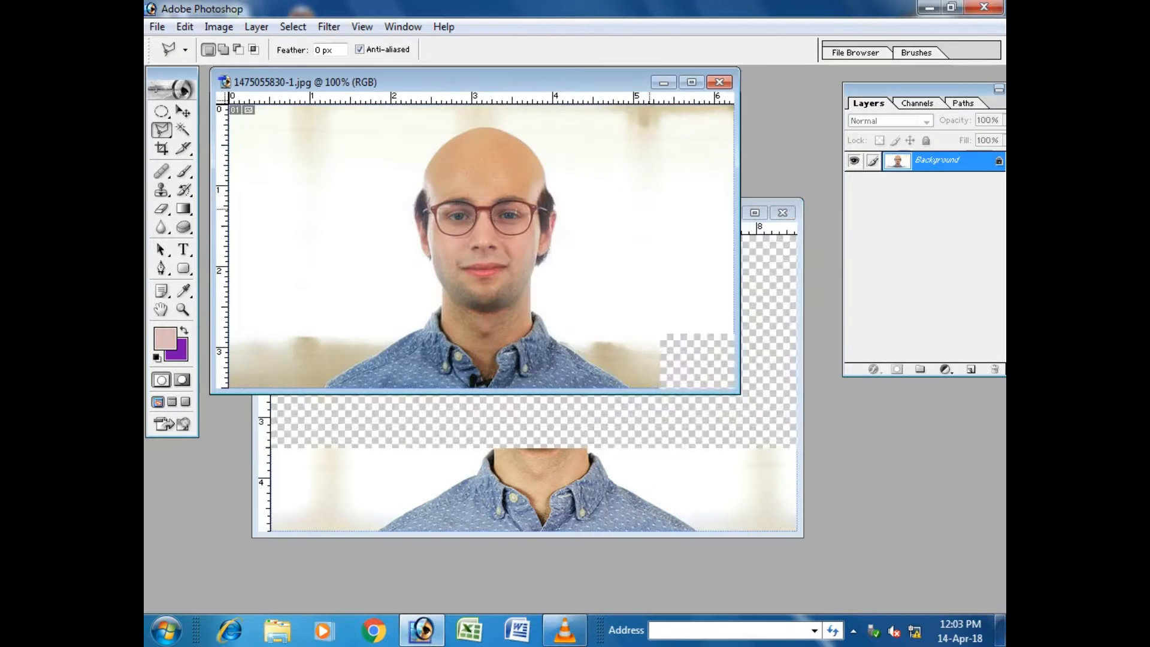
Change the background colour to white
left_click(181, 353)
left_click_drag(523, 139, 519, 112)
left_click(883, 102)
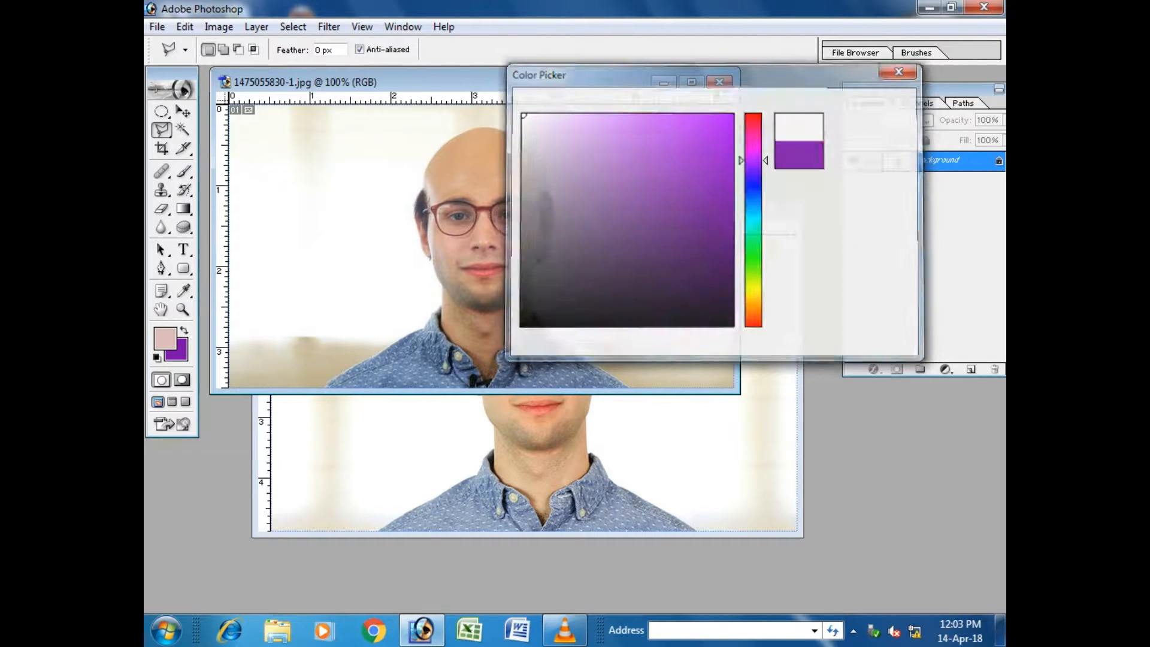
Create a white 1920 x 1080 HDTV 1080i document at 100 pixels/inch and paste the copied hair into it
left_click(157, 26)
left_click(174, 43)
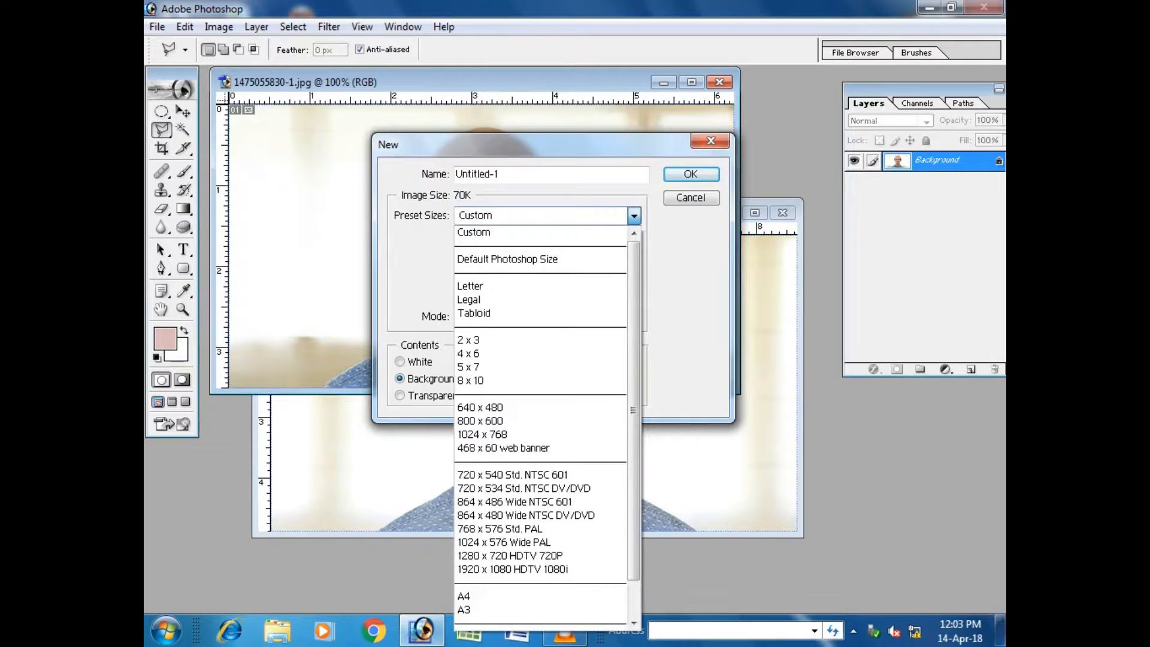
left_click(509, 577)
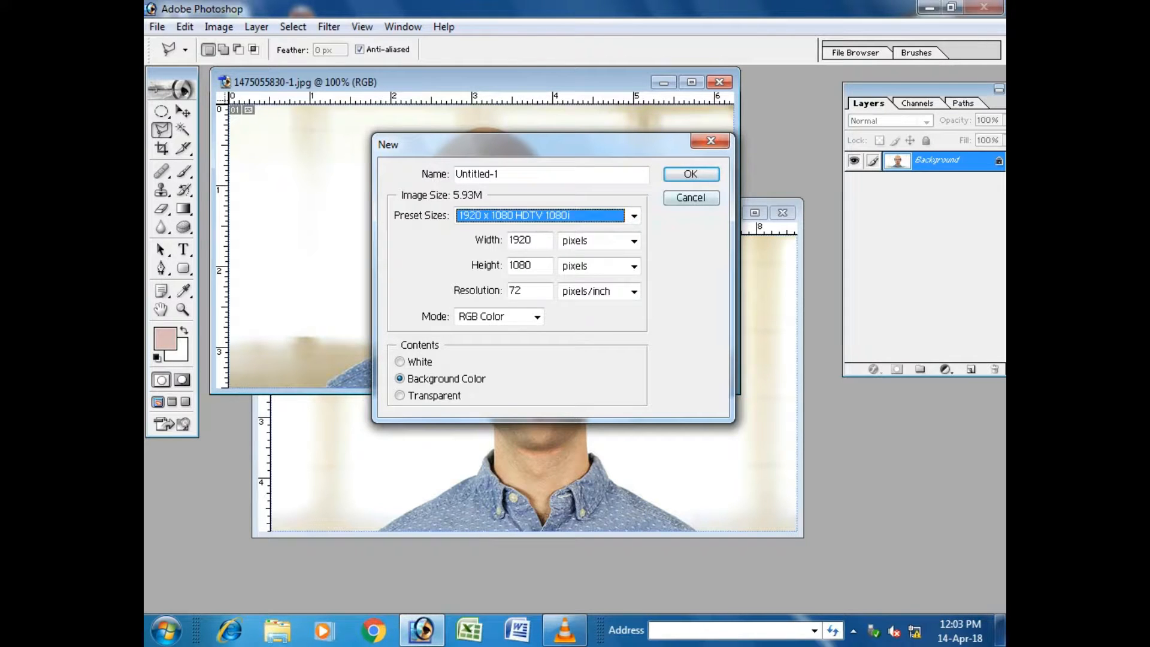
left_click(400, 362)
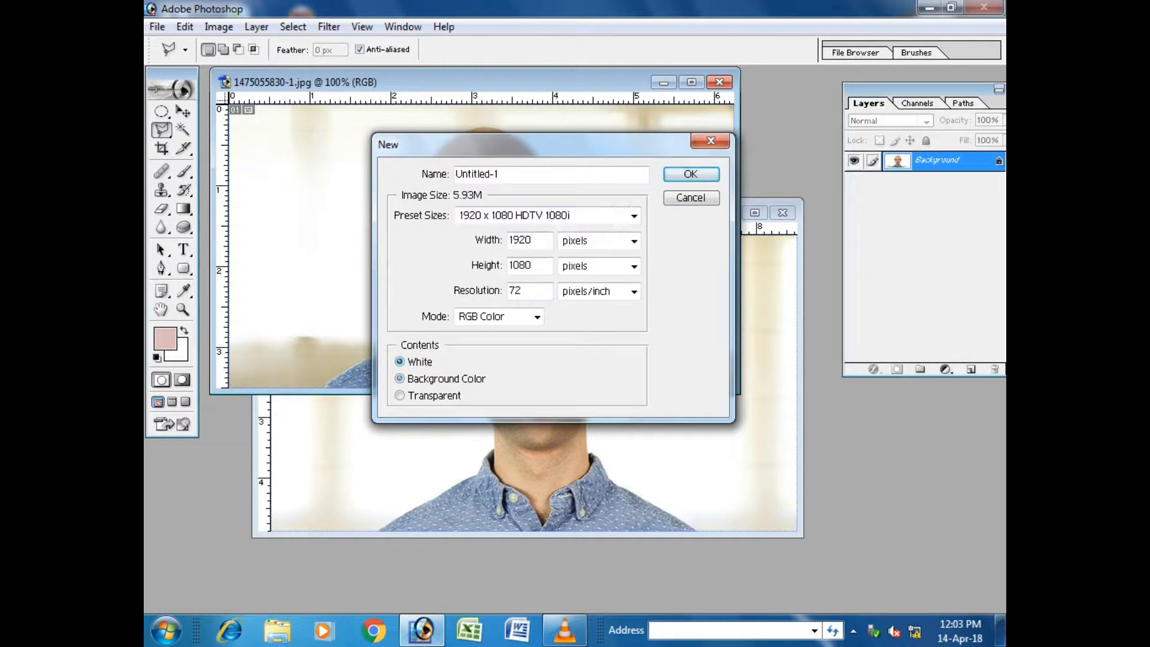
left_click_drag(527, 291, 508, 292)
type("100")
key("Return")
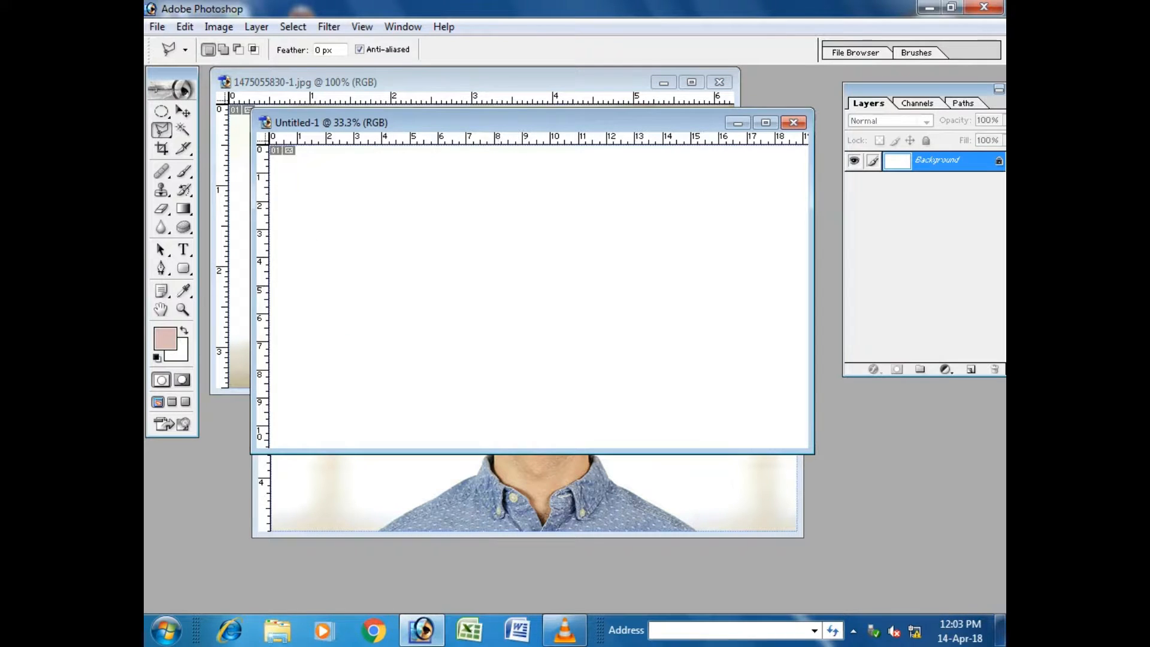
key("ctrl+v")
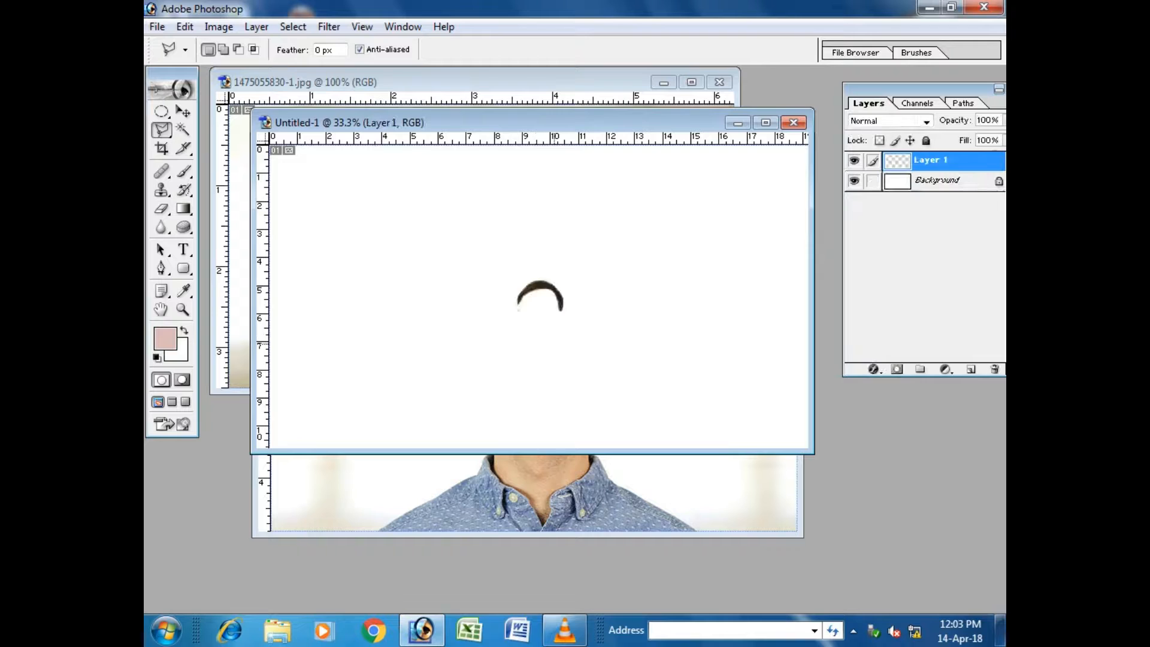
Copy the bald man's photo into Untitled-1 with the Move tool and close the grid-cell photo without saving
key("ctrl+Tab")
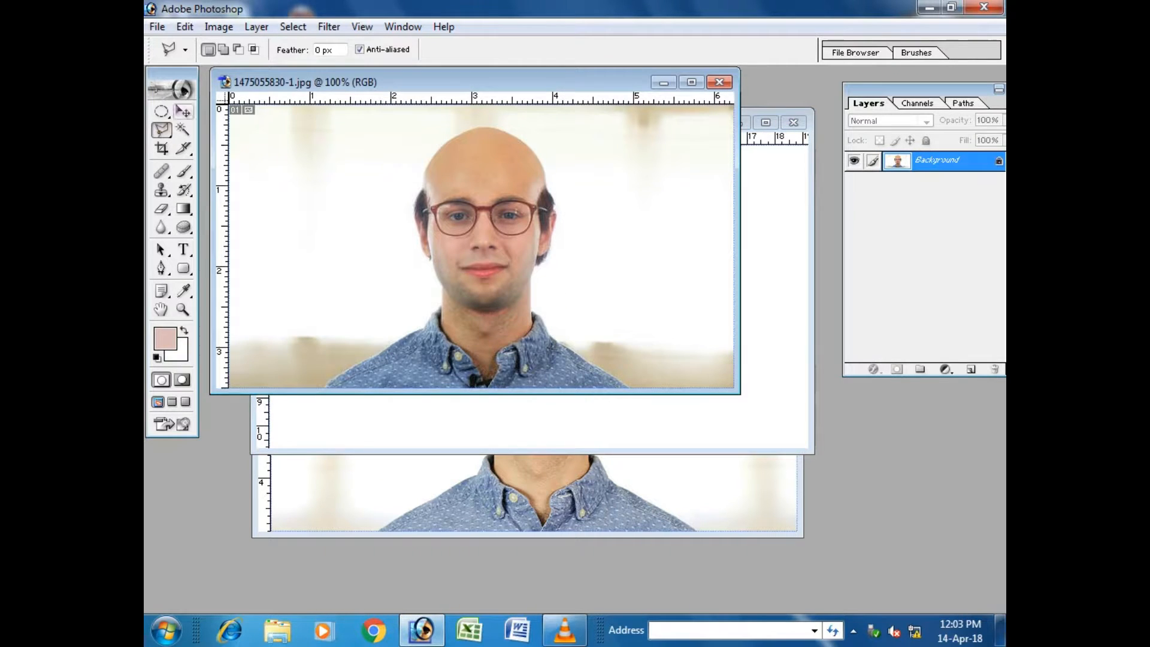
key("v")
left_click_drag(575, 363, 659, 426)
left_click(651, 493)
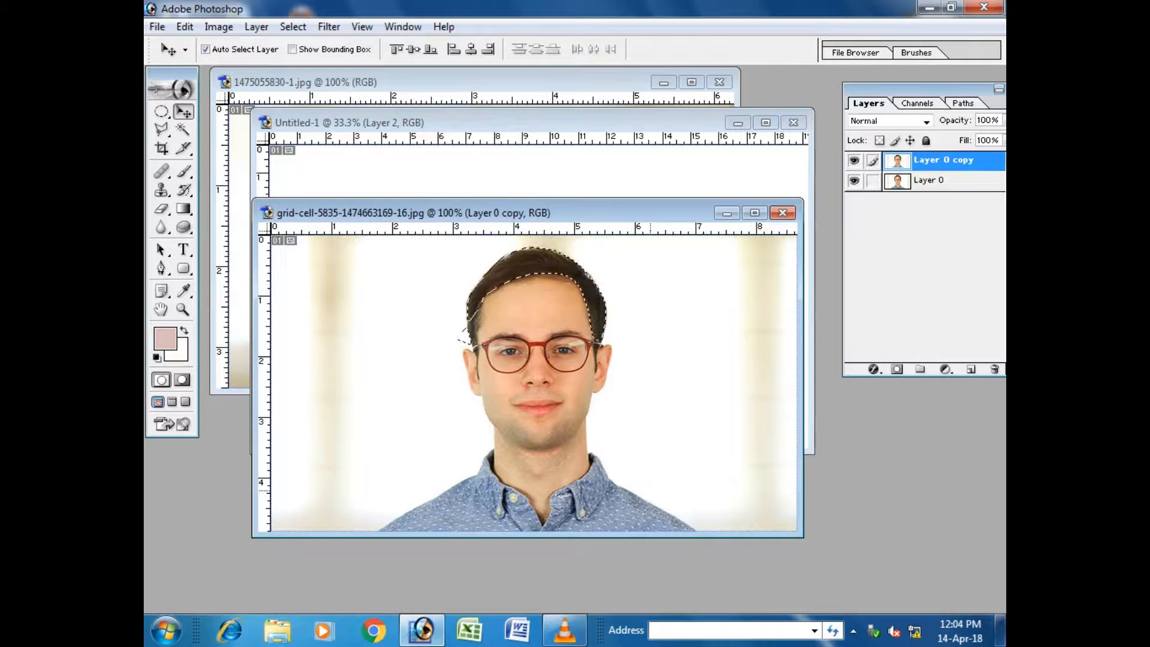
left_click(783, 213)
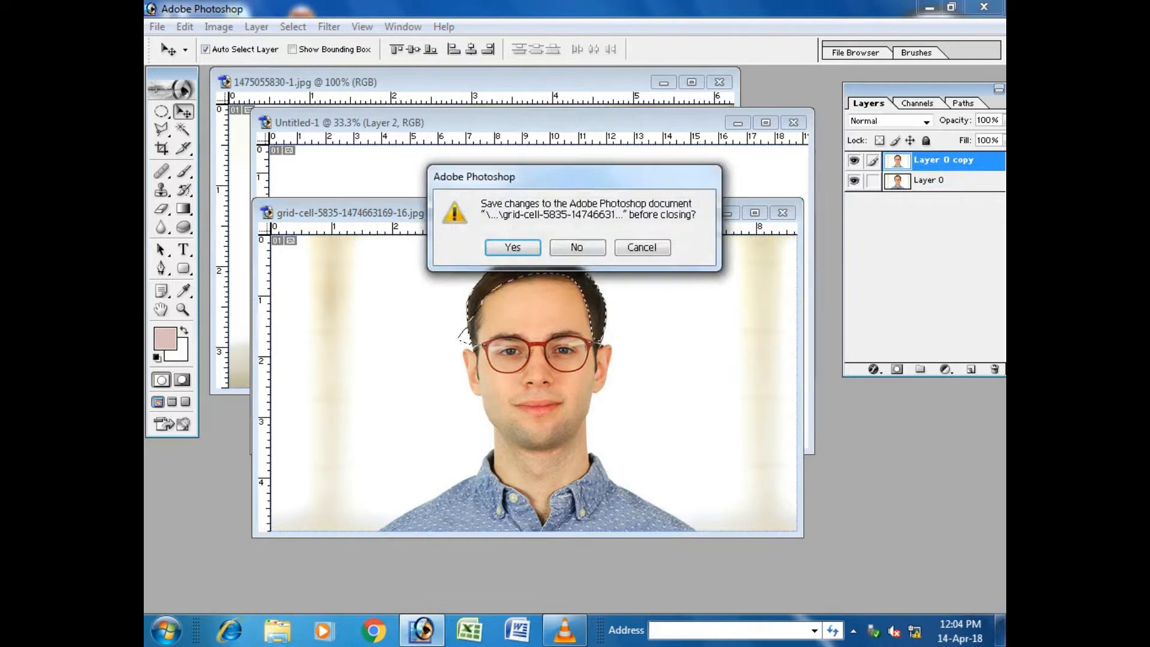
left_click(580, 246)
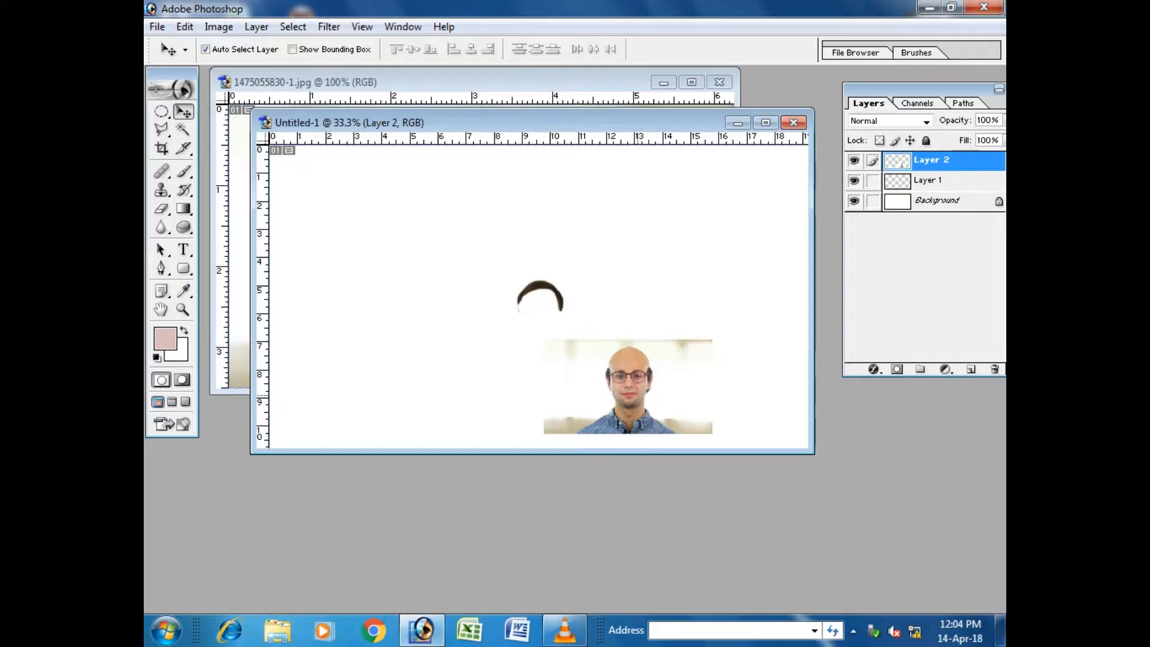
Scale the bald man's photo with Free Transform until it fills the whole canvas
key("ctrl+t")
left_click_drag(544, 340, 270, 145)
left_click_drag(712, 290, 652, 290)
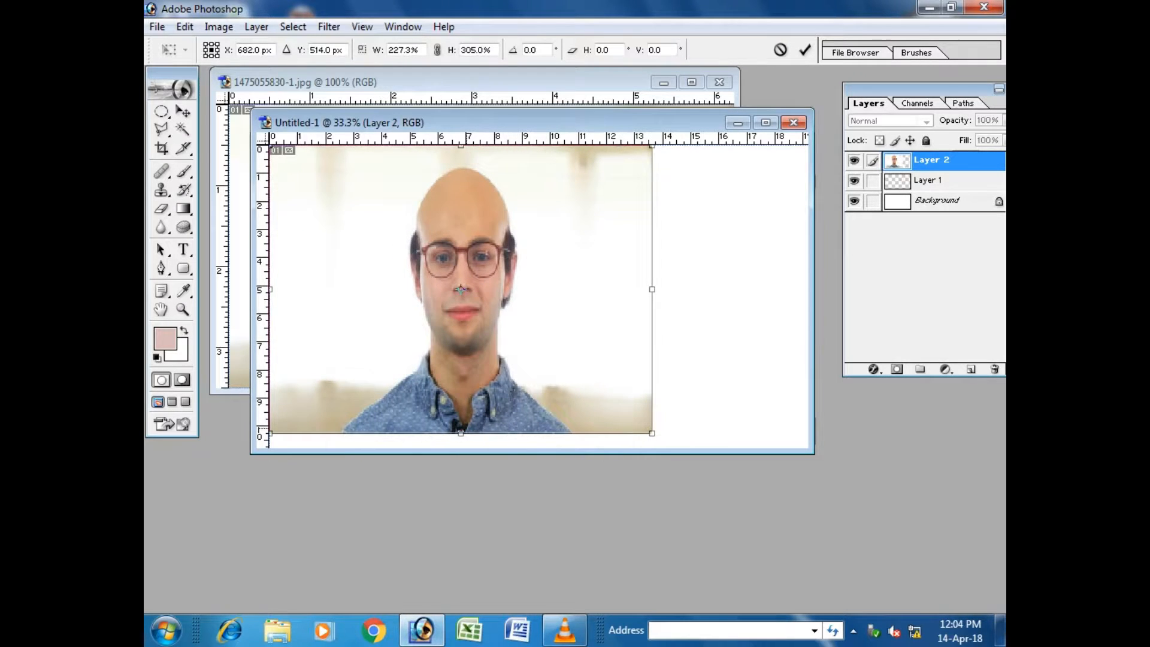
left_click_drag(461, 433, 461, 446)
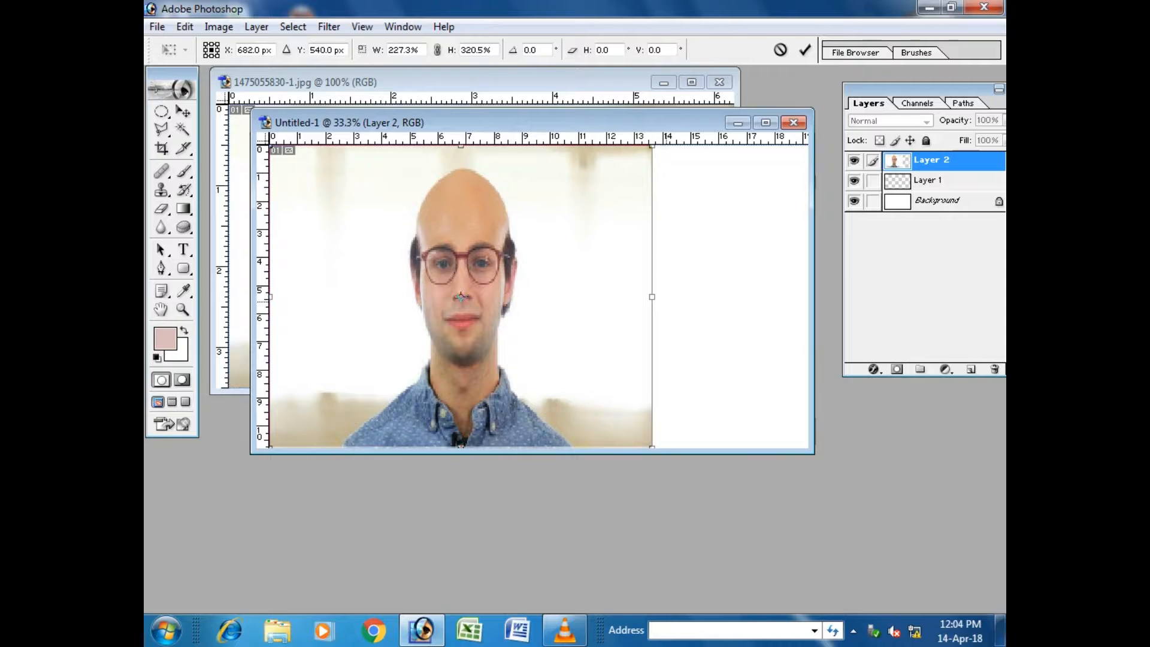
left_click_drag(655, 297, 808, 296)
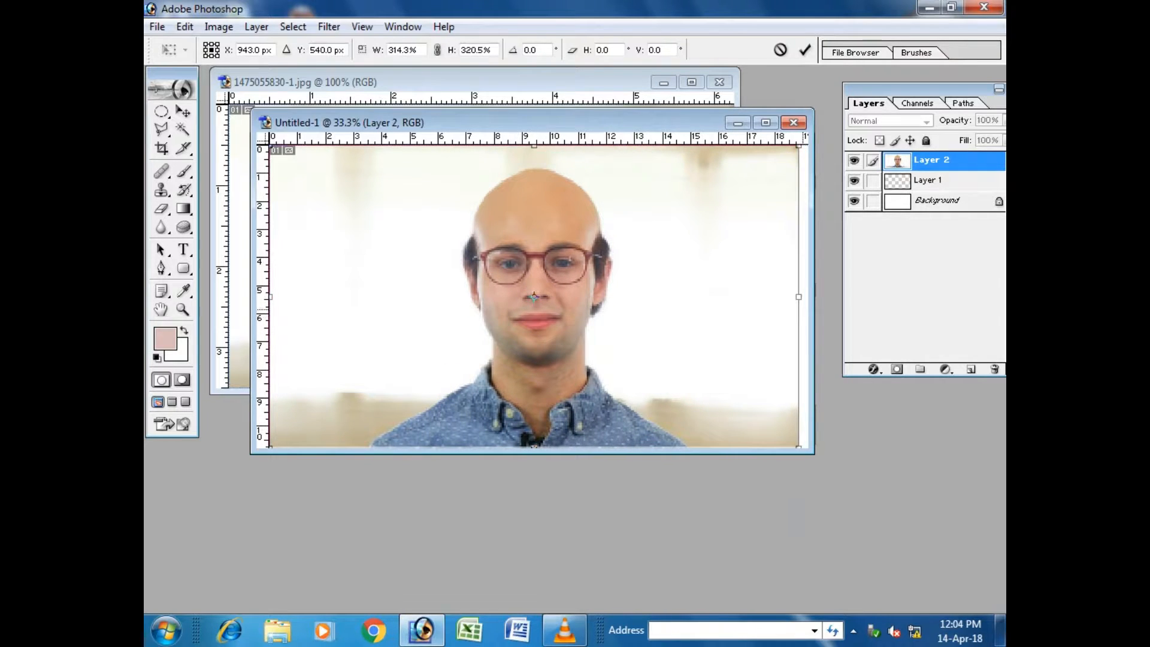
key("Return")
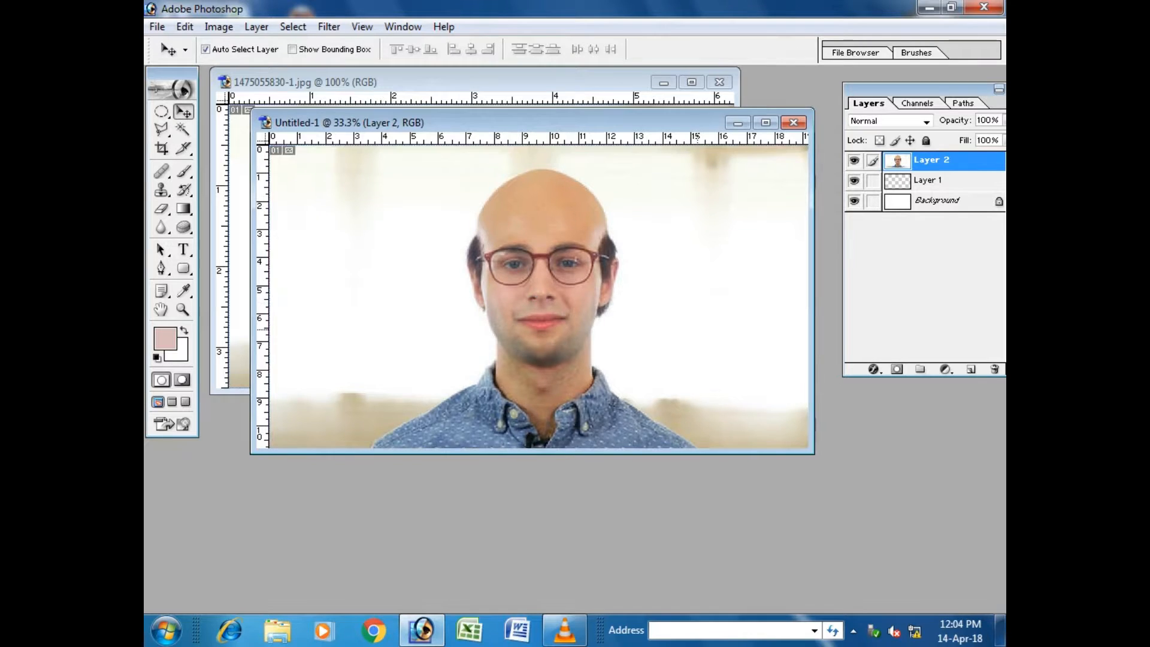
Maximize the Untitled-1 document window and move the hair on Layer 1 above Layer 2
left_click_drag(527, 123, 538, 172)
left_click(777, 174)
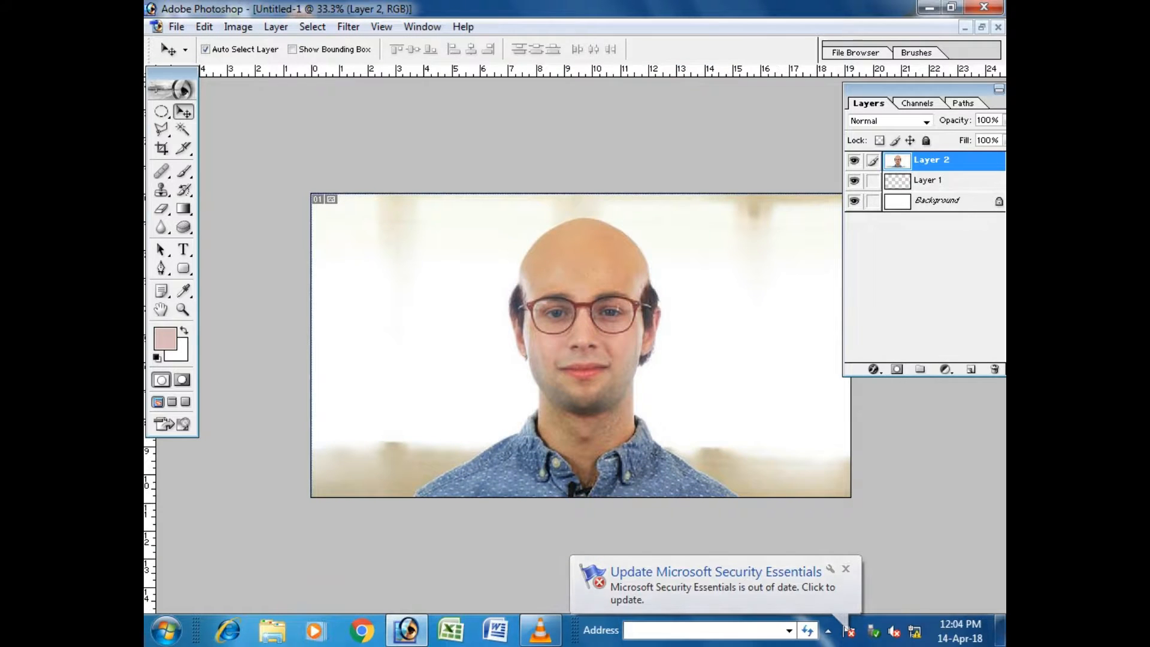
left_click(944, 181)
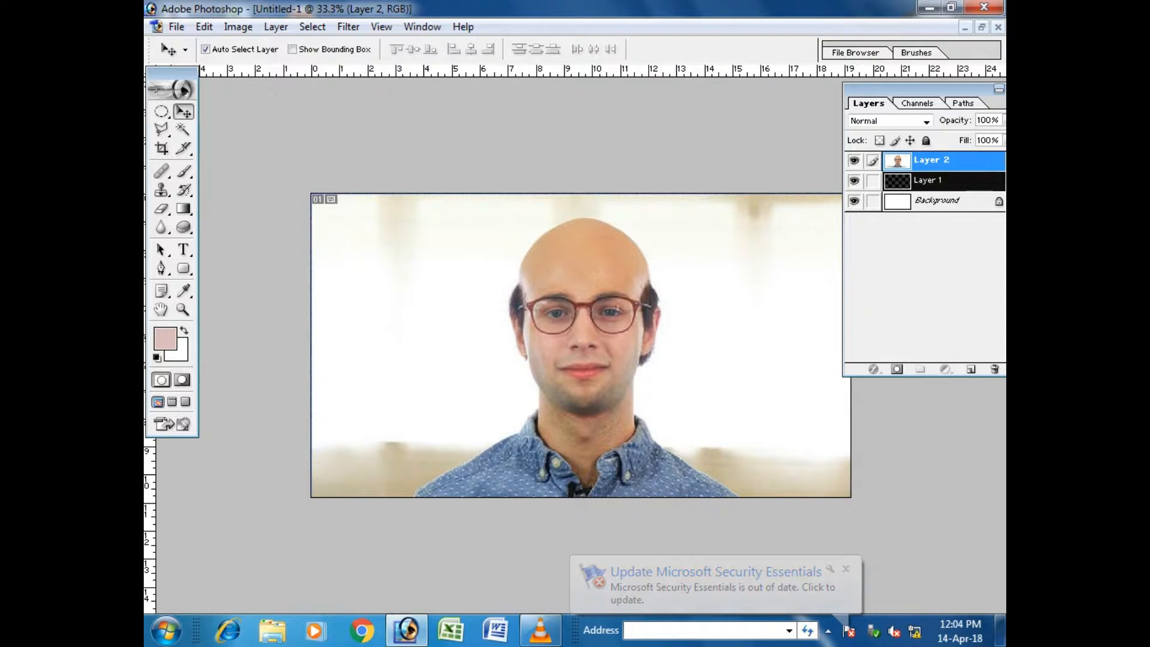
left_click_drag(944, 181, 943, 155)
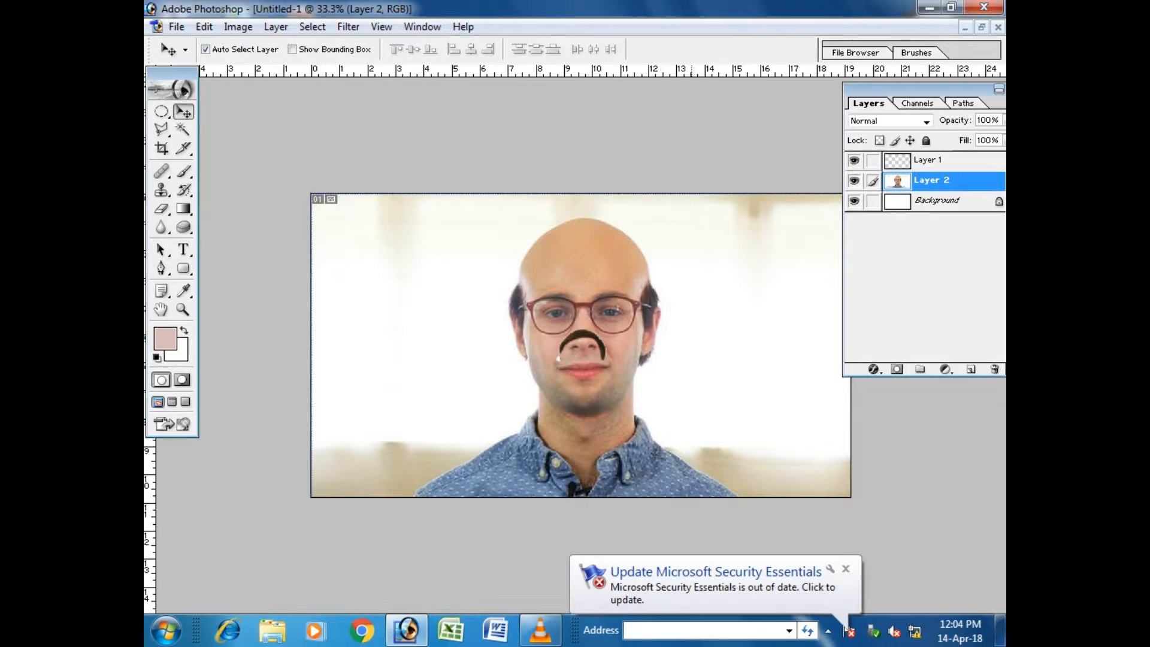
Enlarge the hair on Layer 1 with Free Transform, move it onto the bald head and match its width to the head
key("ctrl+t")
key("Return")
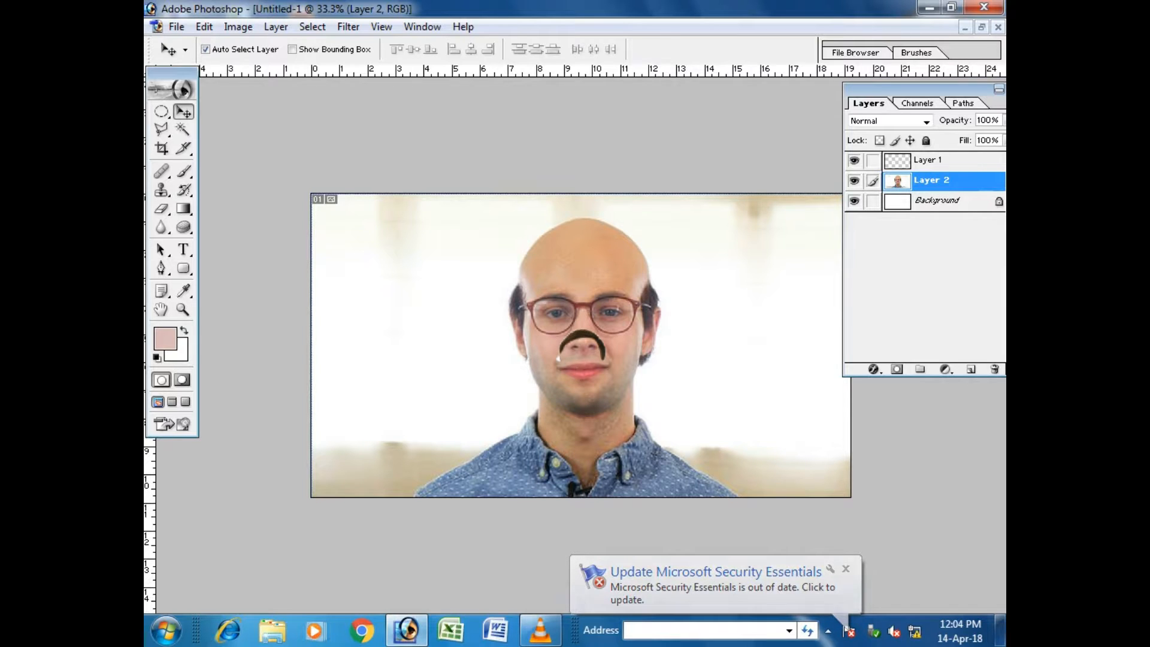
left_click(931, 160)
key("ctrl+t")
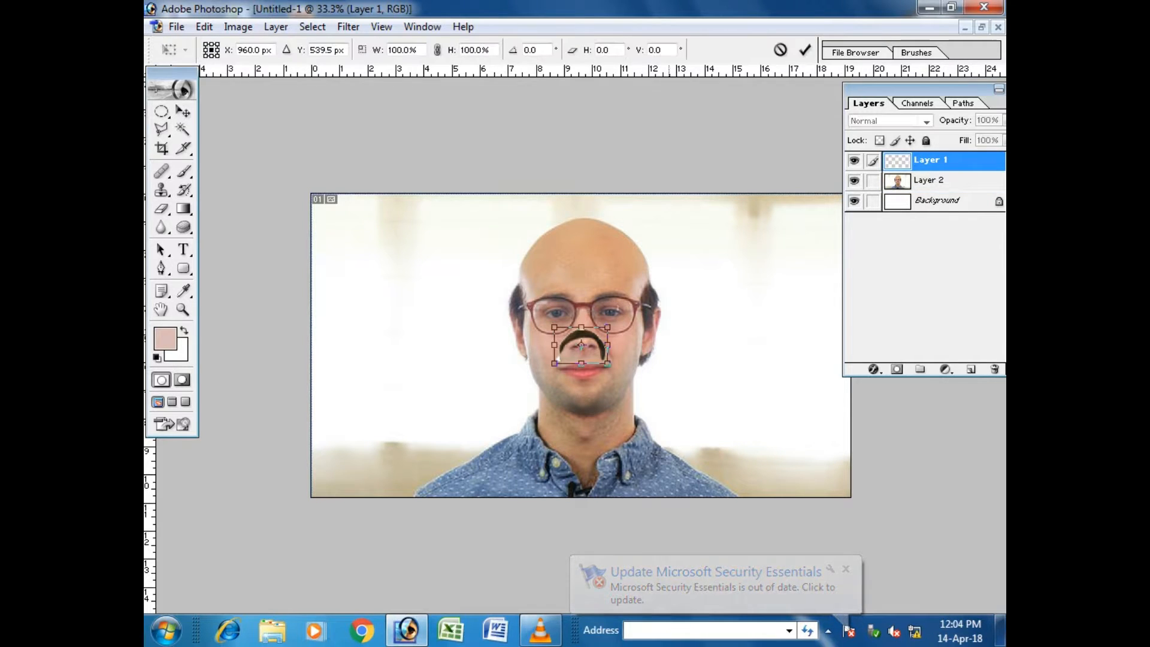
left_click_drag(607, 364, 783, 465)
left_click_drag(689, 367, 635, 216)
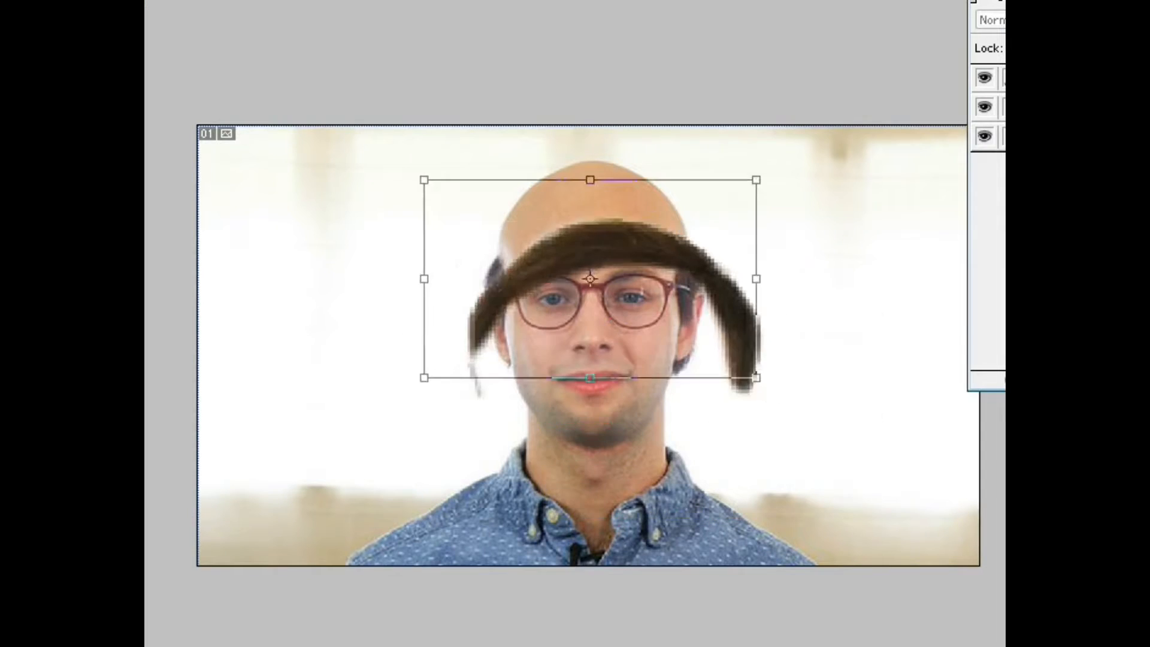
left_click_drag(789, 224, 708, 224)
left_click_drag(457, 224, 465, 223)
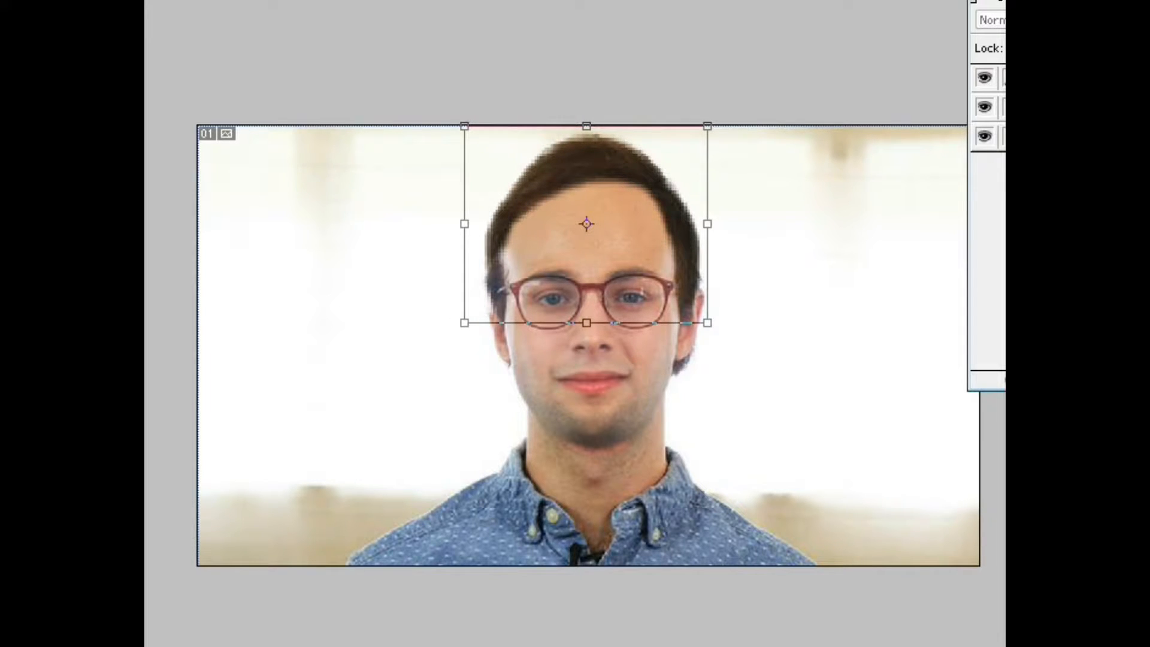
Nudge the hair down and slightly right on the head, stretch its upper edge upward and apply the transform
key("Down")
key("Down")
key("Down")
key("Down")
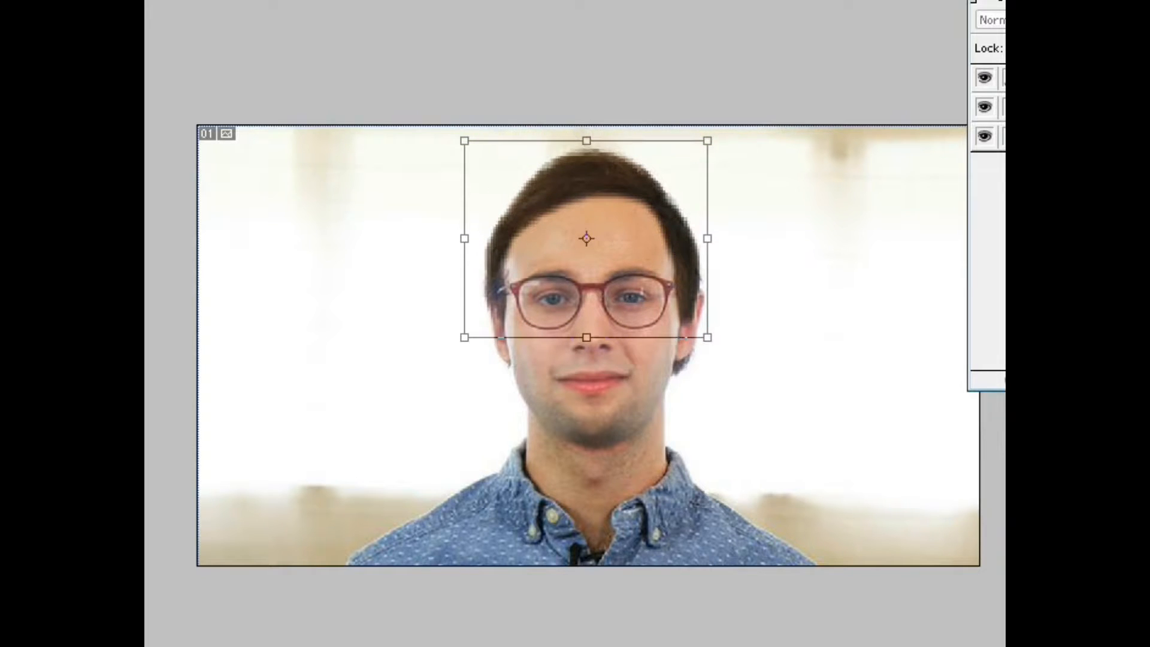
key("Down")
key("Down")
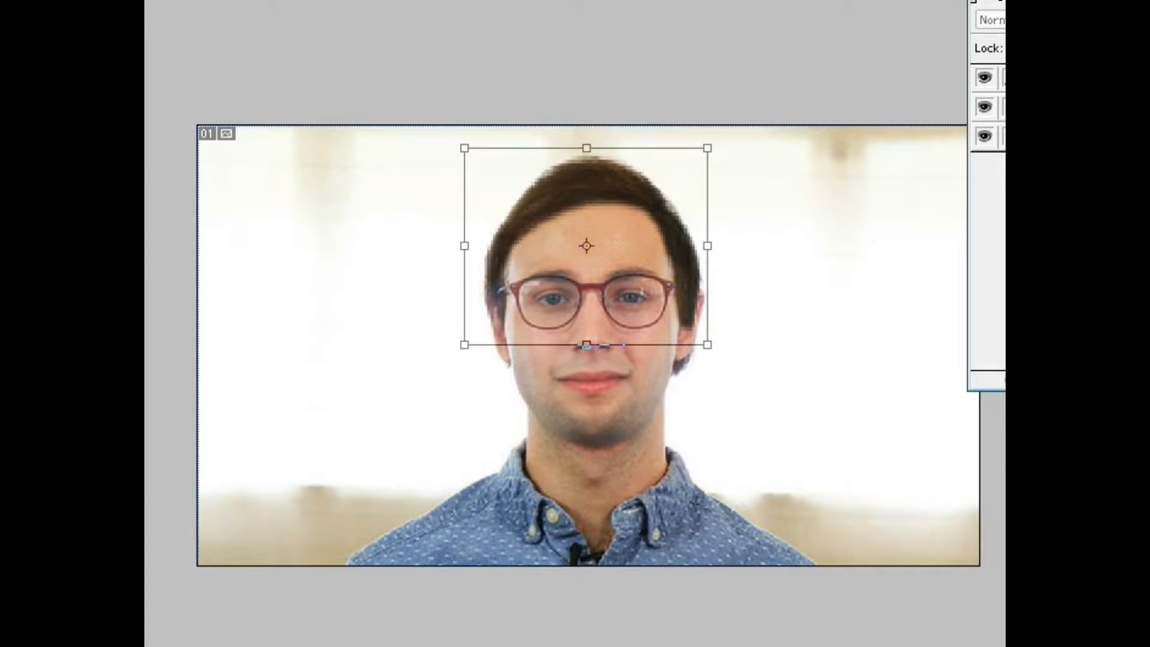
key("Up")
key("Right")
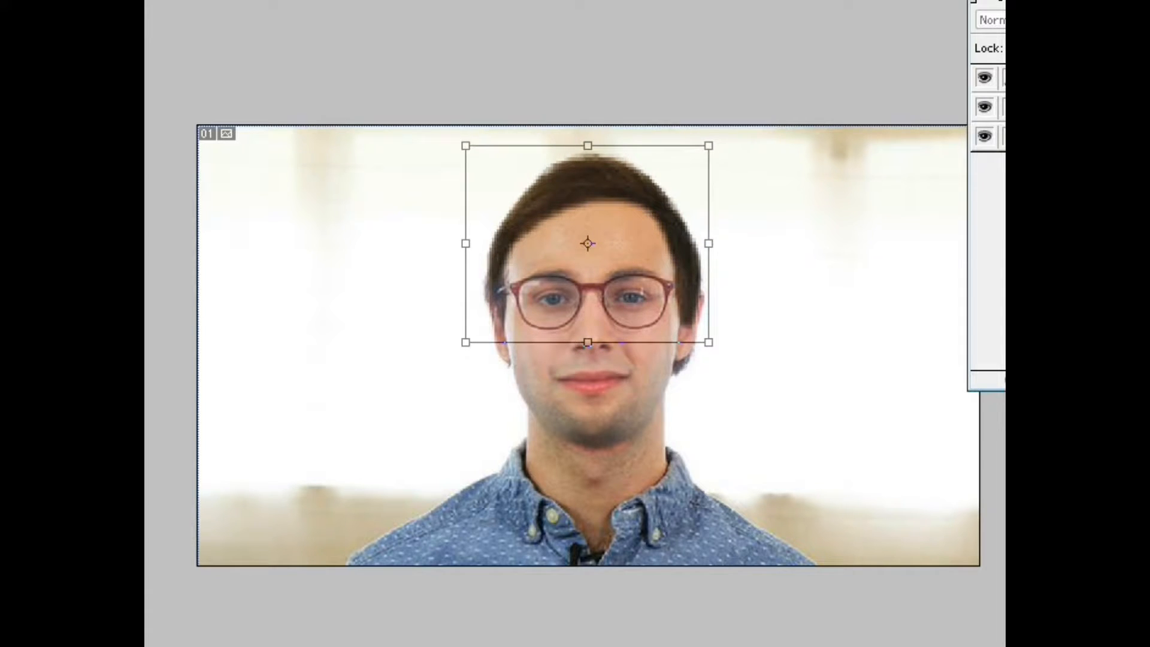
left_click_drag(588, 145, 587, 126)
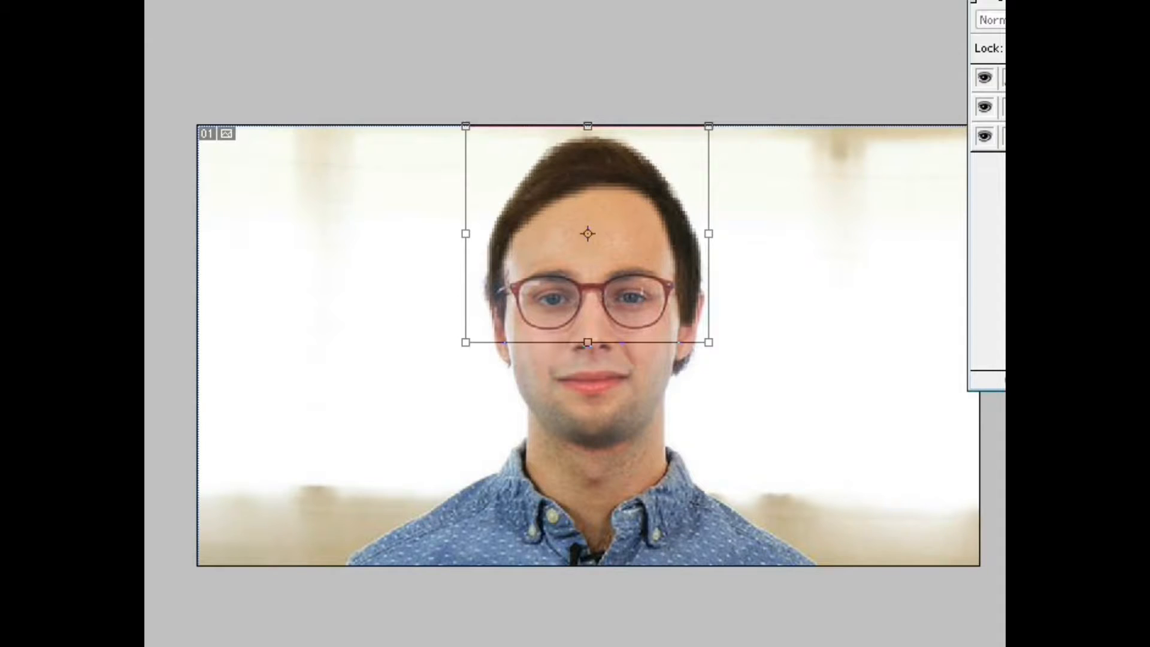
key("Return")
Compare the head with and without the hair by hiding Layer 1 and showing it again
key("ctrl+plus")
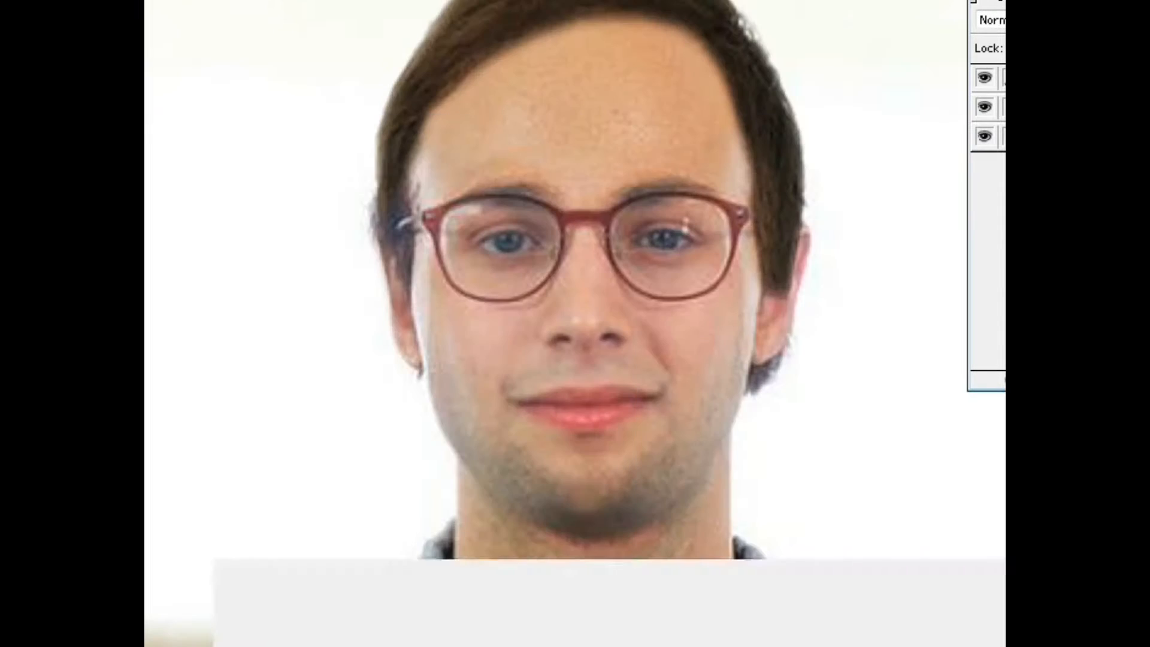
left_click_drag(581, 270, 567, 326)
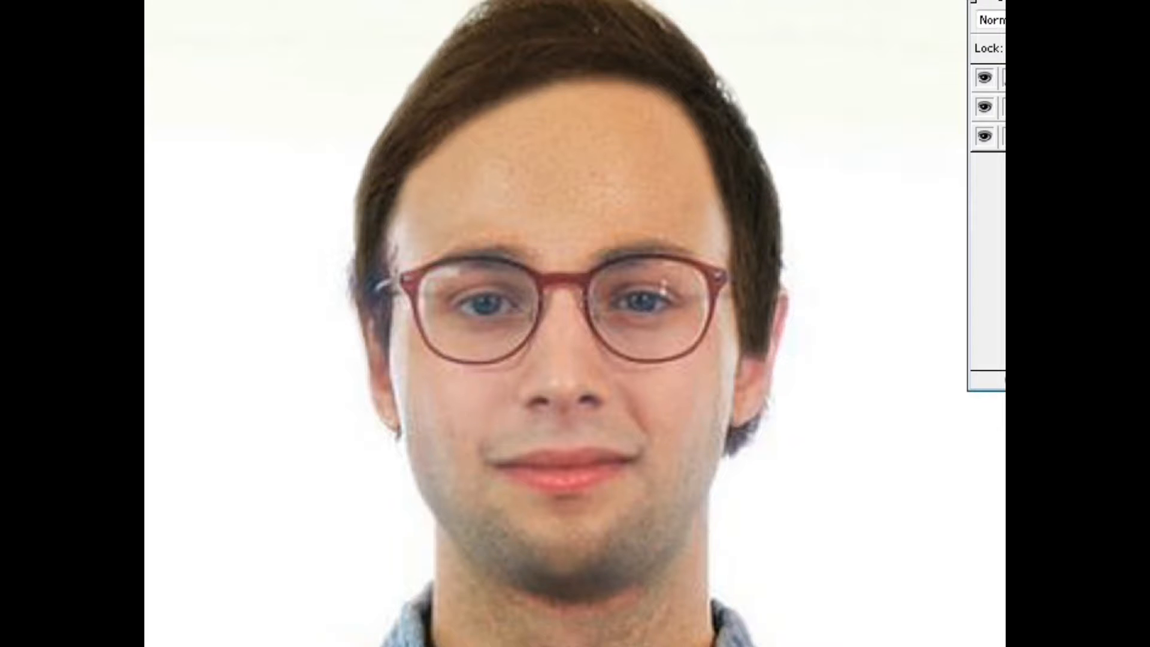
left_click(985, 77)
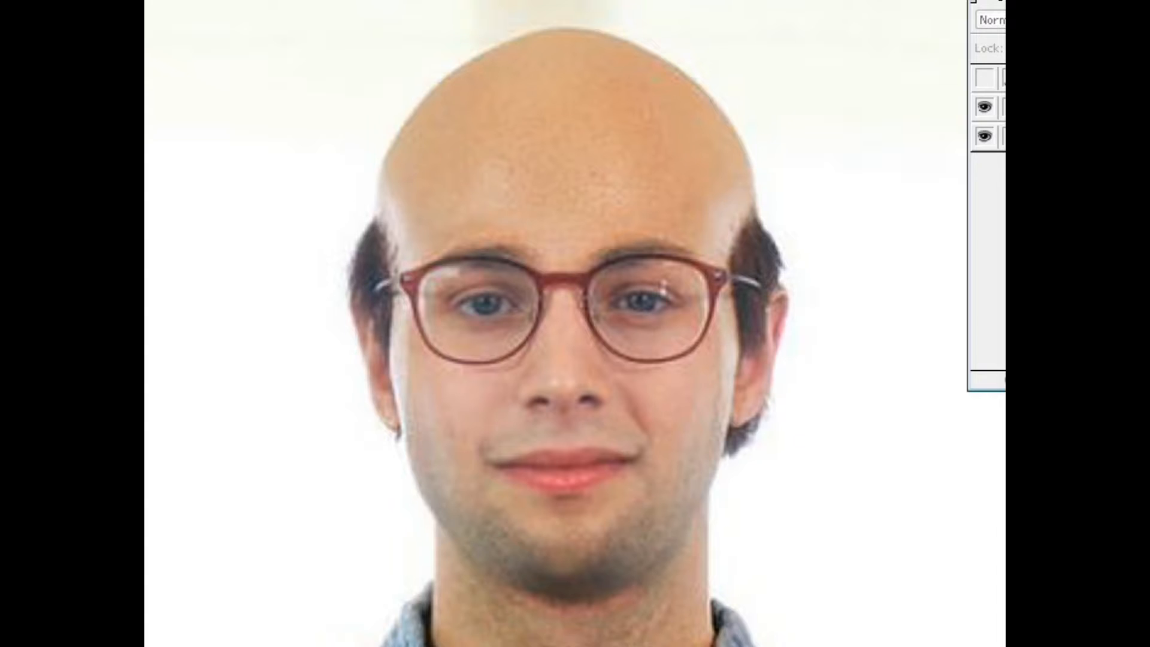
left_click(985, 78)
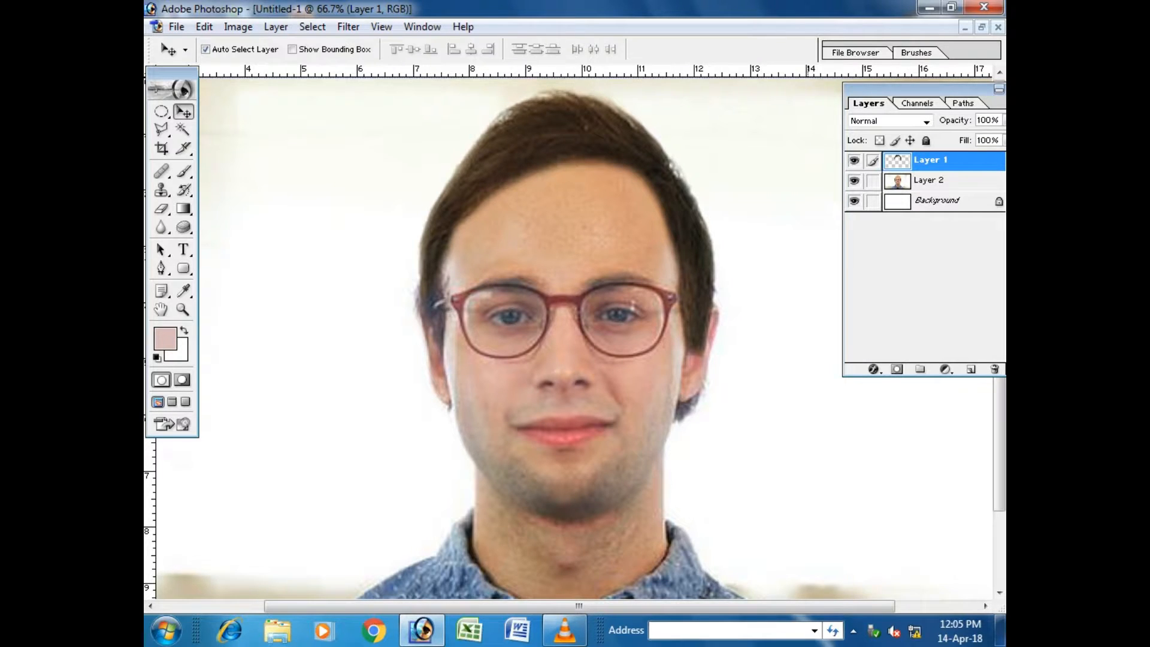
Select the hair overlapping the ear on the image's right side with the Polygonal Lasso, feather the selection, delete it from Layer 1 and deselect
key("ctrl+plus")
left_click_drag(800, 269, 737, 287)
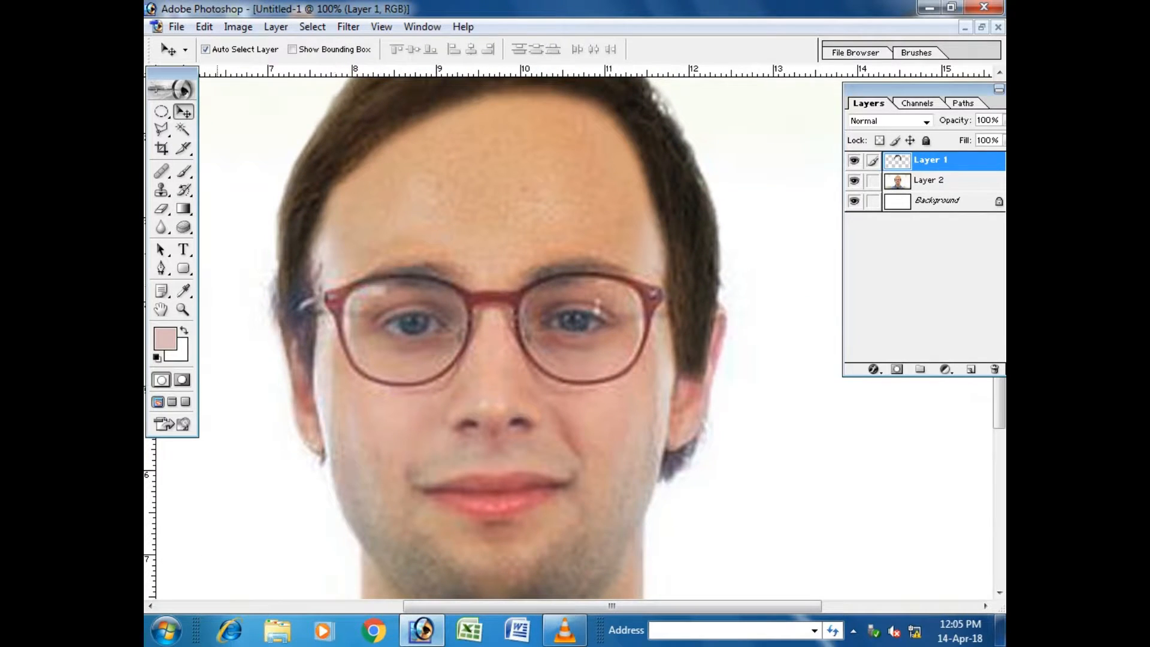
left_click(161, 129)
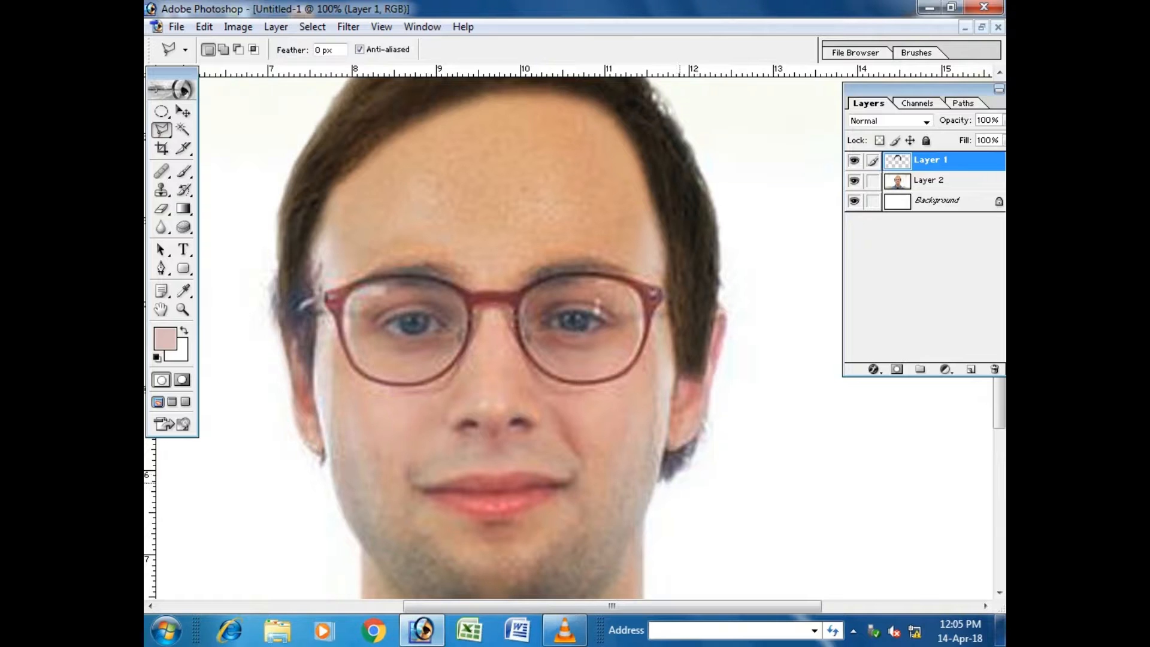
left_click(672, 499)
left_click(672, 400)
left_click(680, 365)
left_click(725, 205)
left_click(779, 238)
left_click(807, 338)
left_click(767, 446)
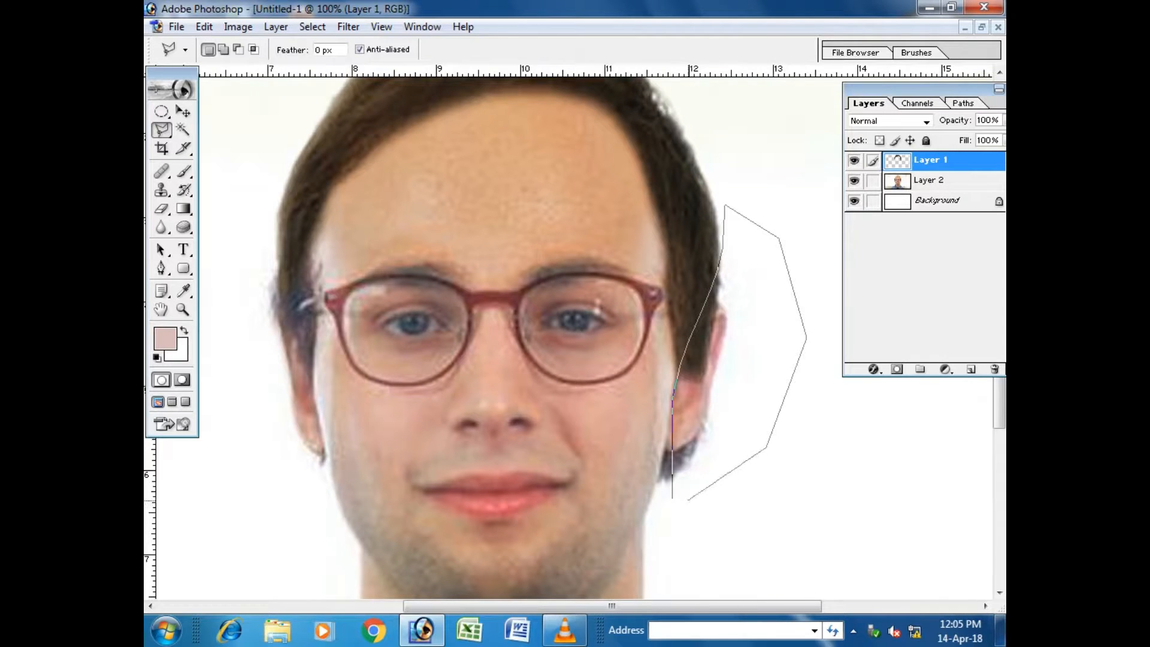
left_click(672, 497)
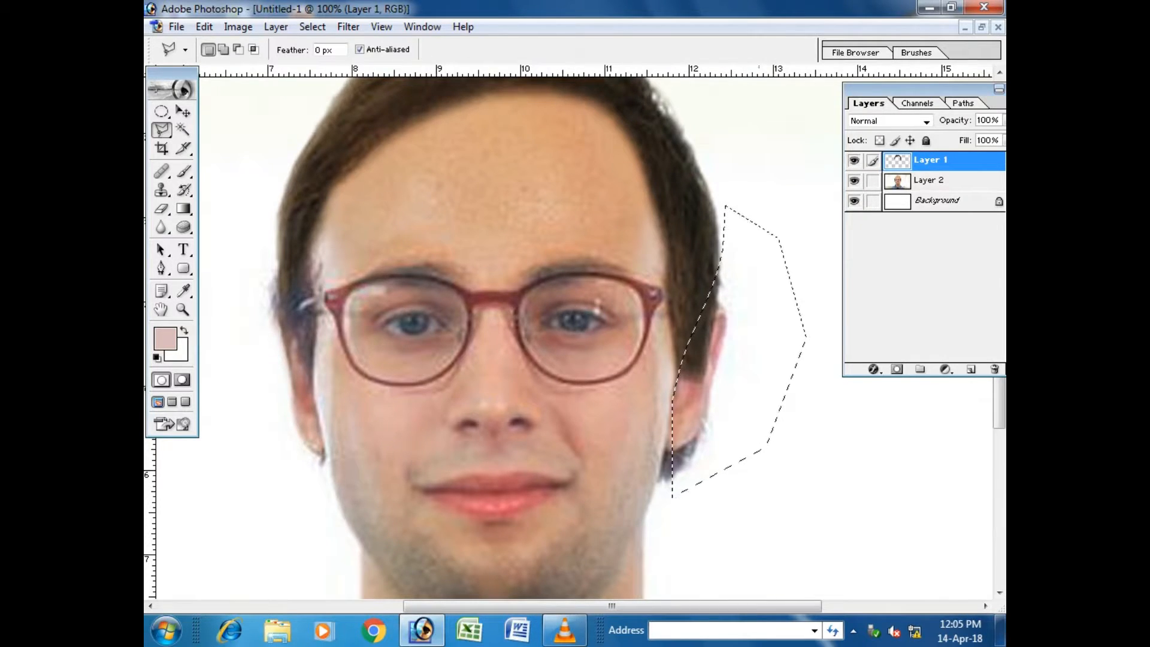
right_click(773, 96)
left_click(805, 142)
key("Return")
key("Delete")
key("ctrl+d")
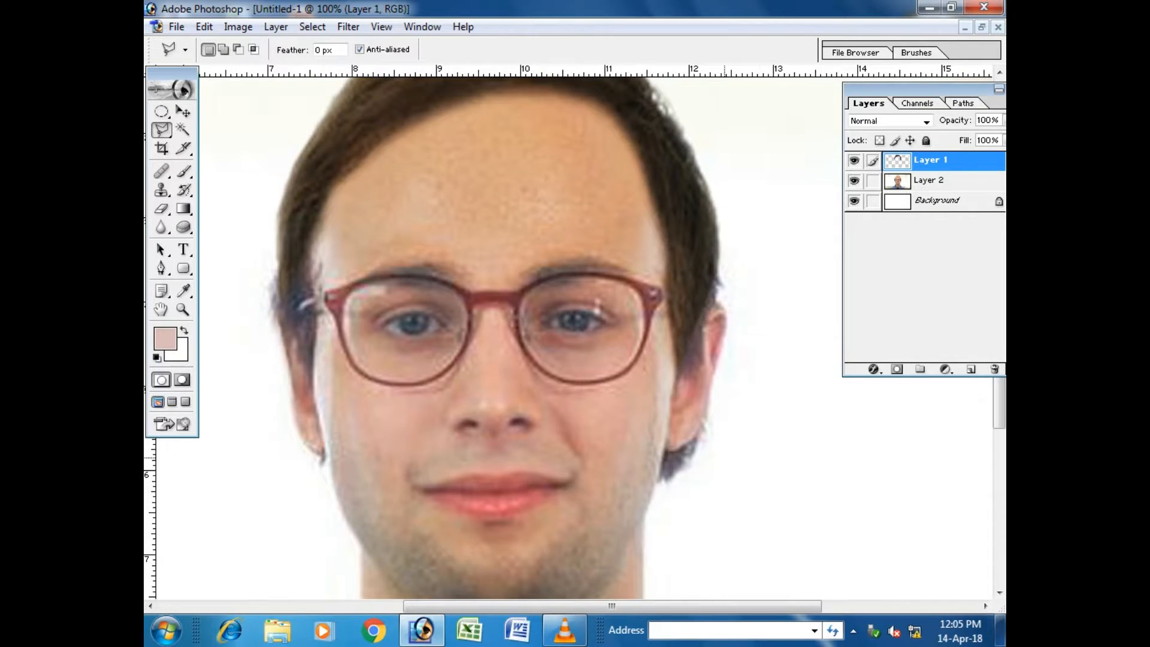
Set the hue of the hair on Layer 1 to -12 with Hue/Saturation
left_click_drag(510, 448, 609, 470)
left_click_drag(481, 470, 488, 412)
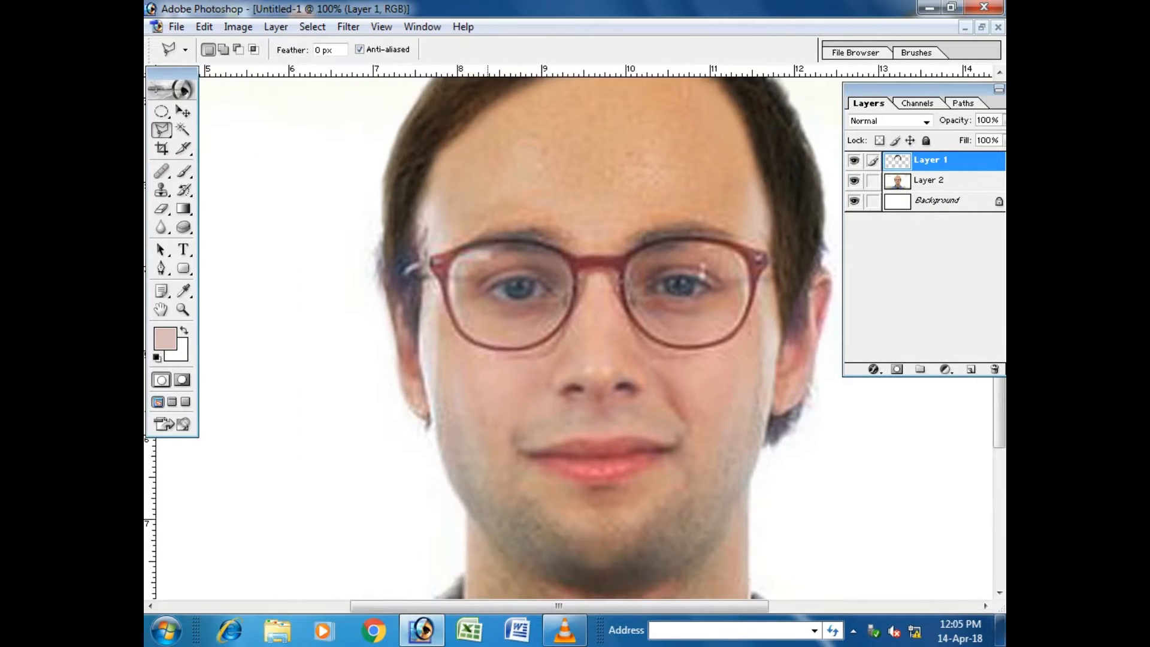
key("ctrl+minus")
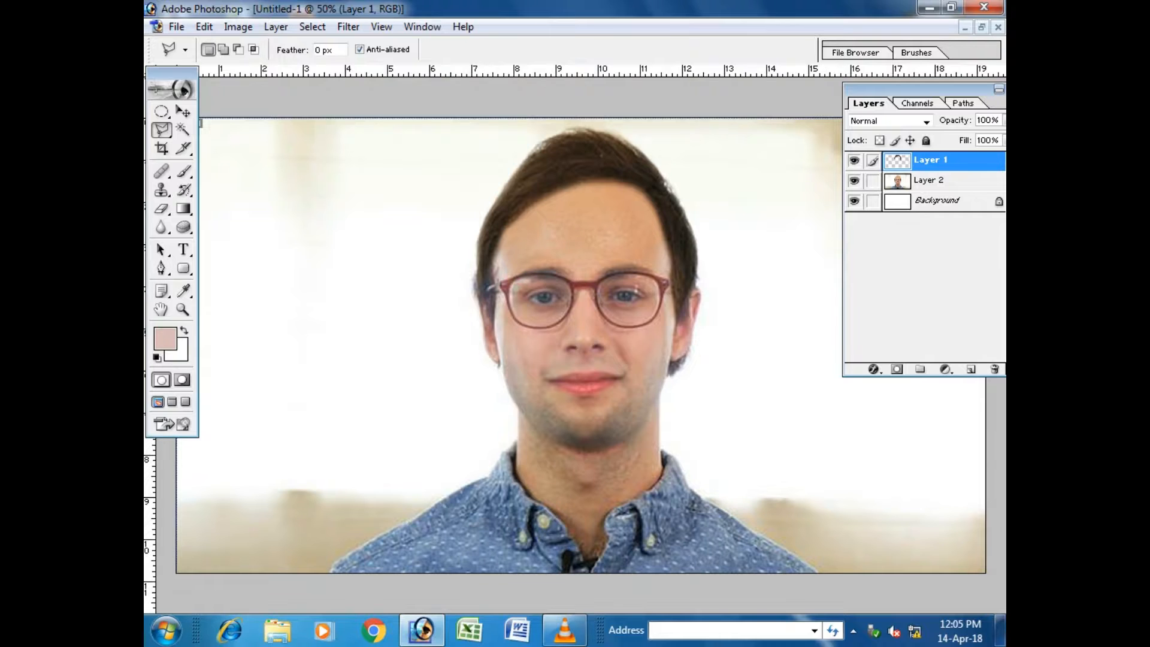
key("ctrl+u")
left_click_drag(770, 145, 865, 193)
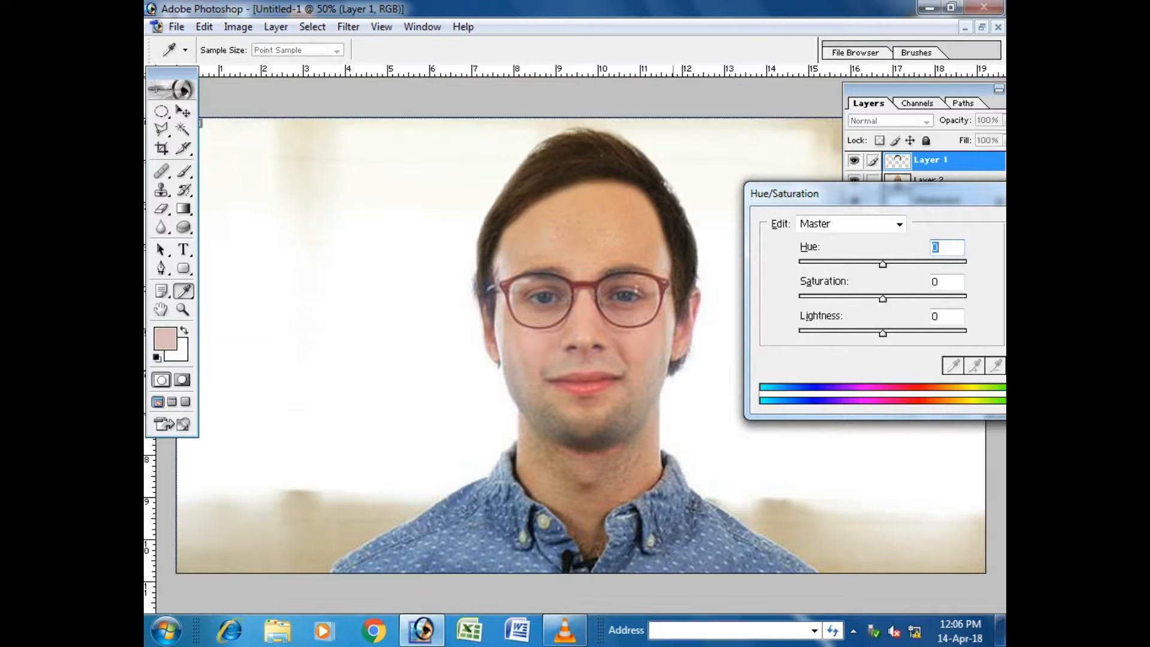
left_click_drag(883, 265, 908, 264)
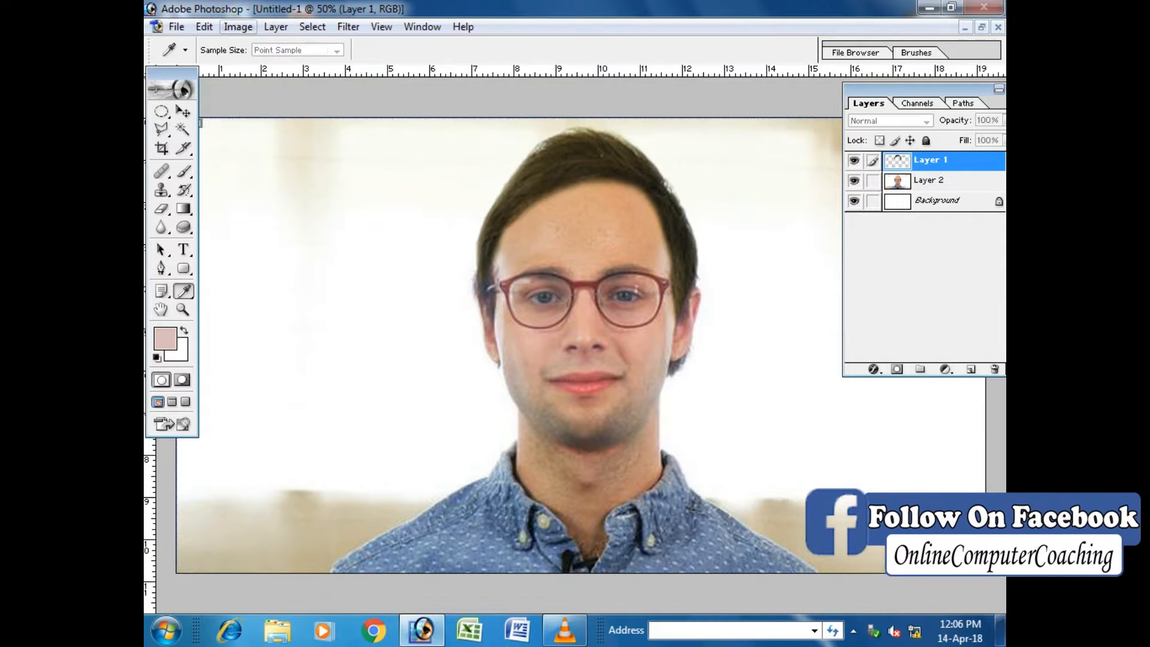
left_click(237, 27)
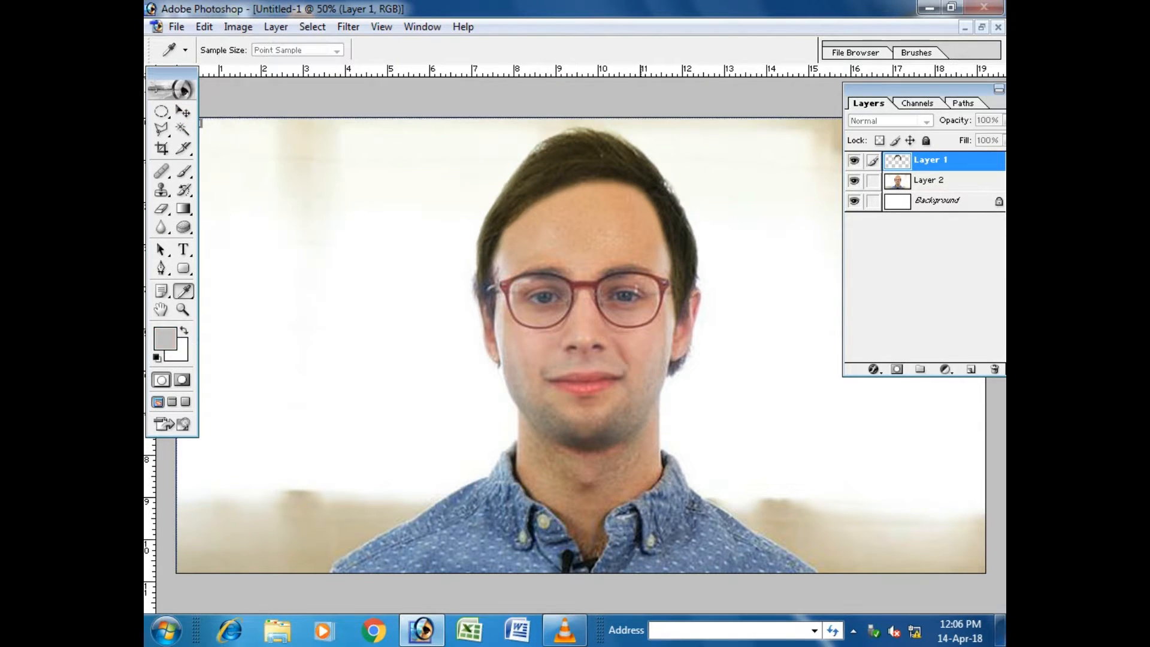
key("alt+Tab")
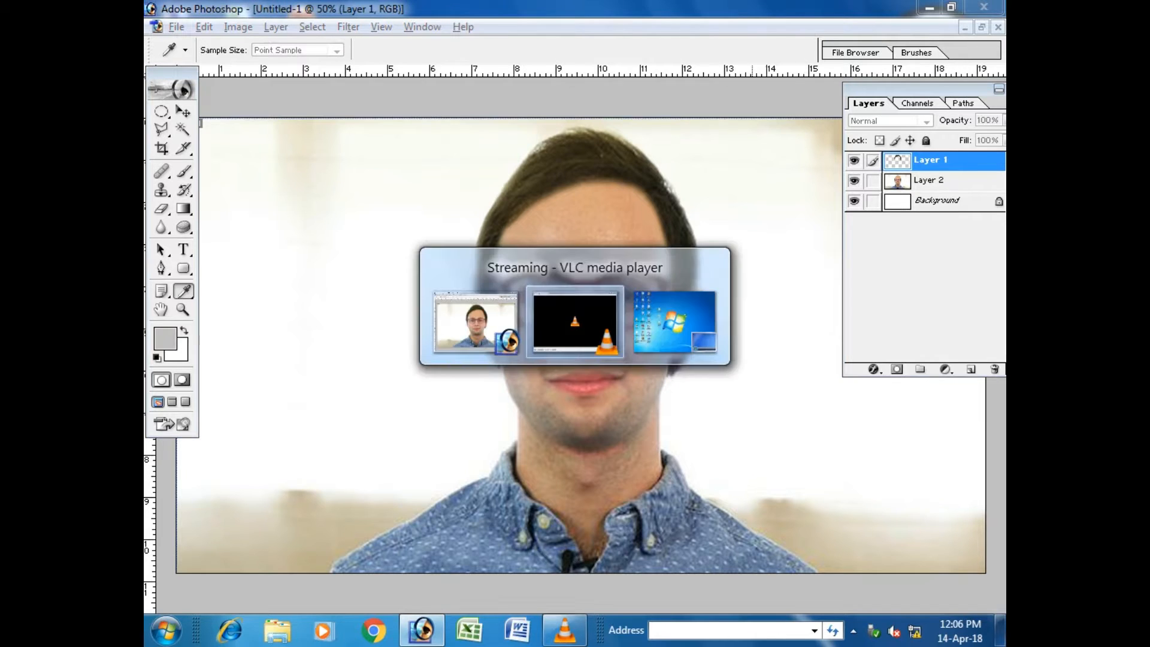
key("Tab")
key("Tab")
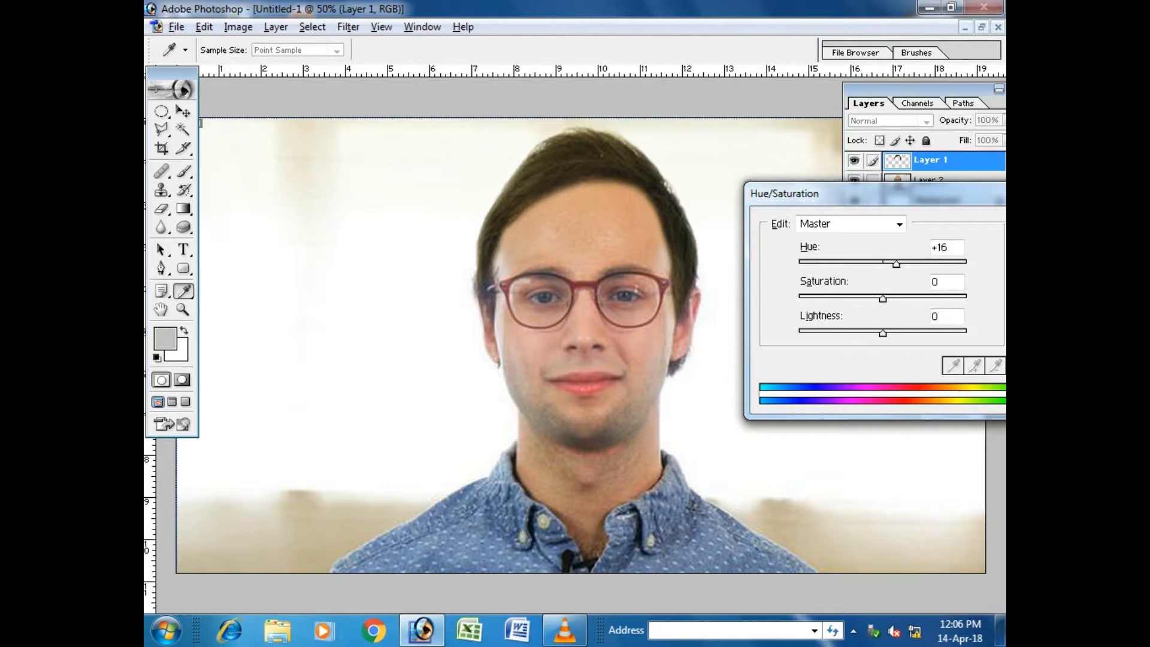
left_click_drag(897, 264, 873, 264)
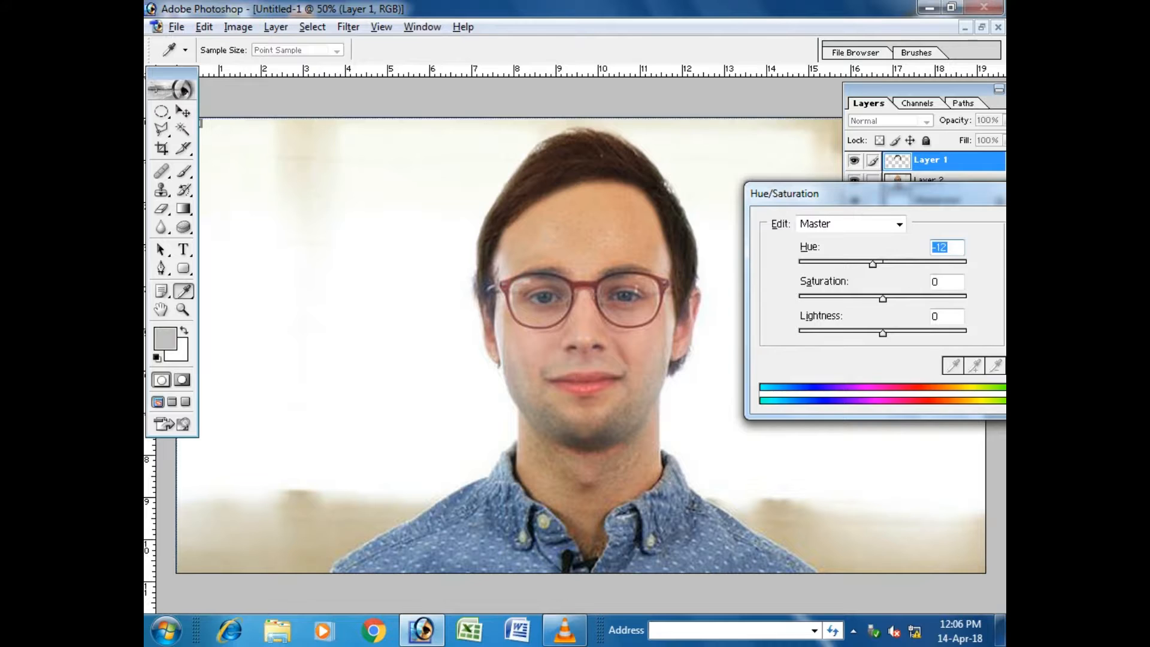
left_click_drag(839, 193, 776, 188)
key("Return")
Widen the hair on Layer 1 to 101.5% with Free Transform, extending it toward the image's left side
key("l")
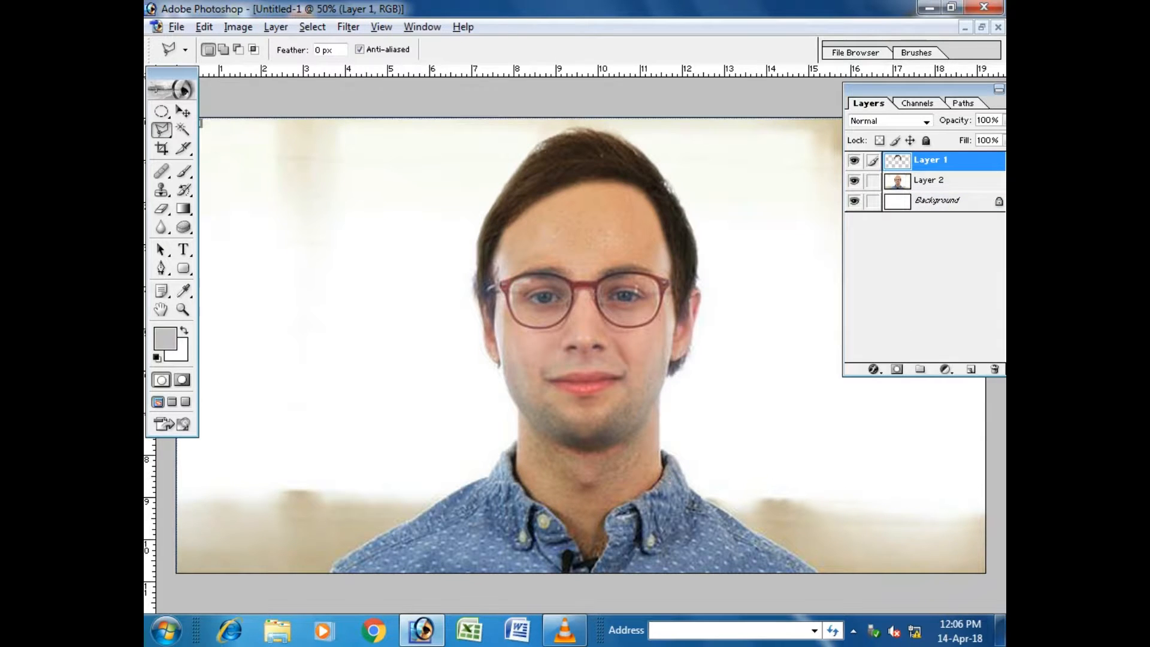
key("ctrl+plus")
key("ctrl+plus")
key("ctrl+plus")
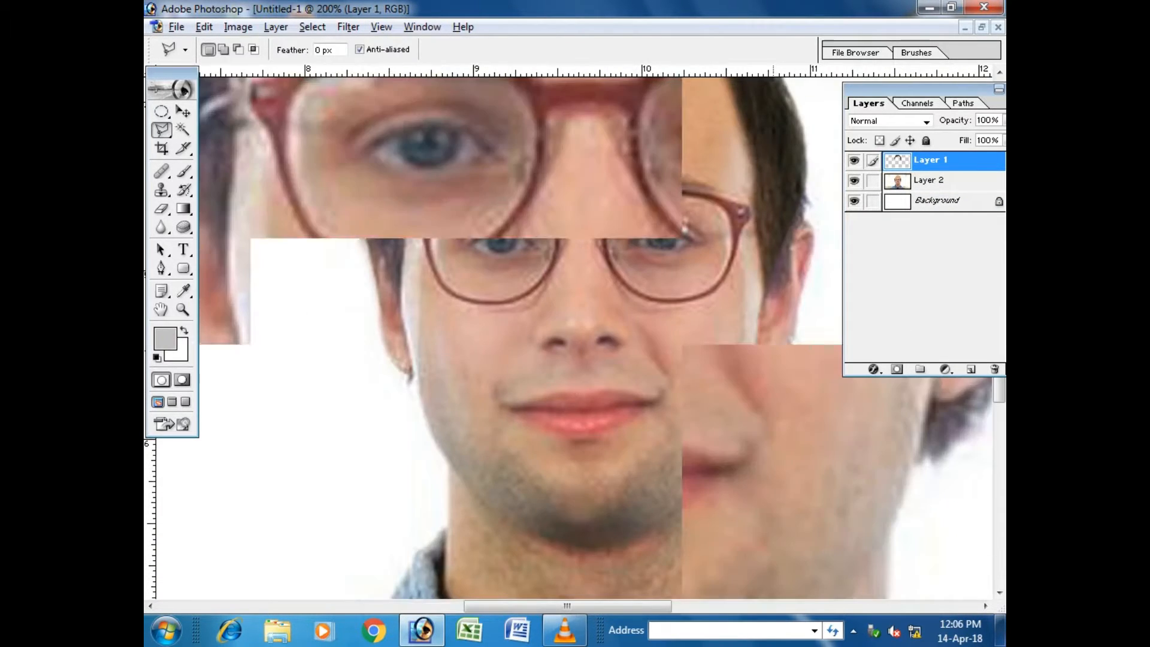
key("ctrl+minus")
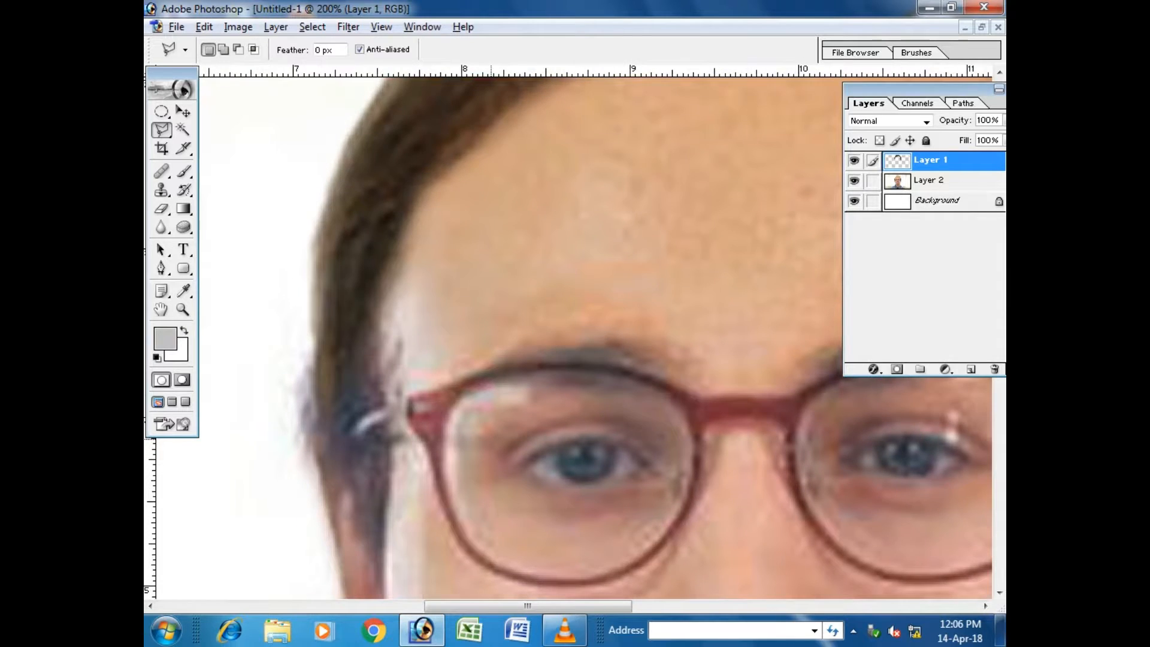
key("ctrl+minus")
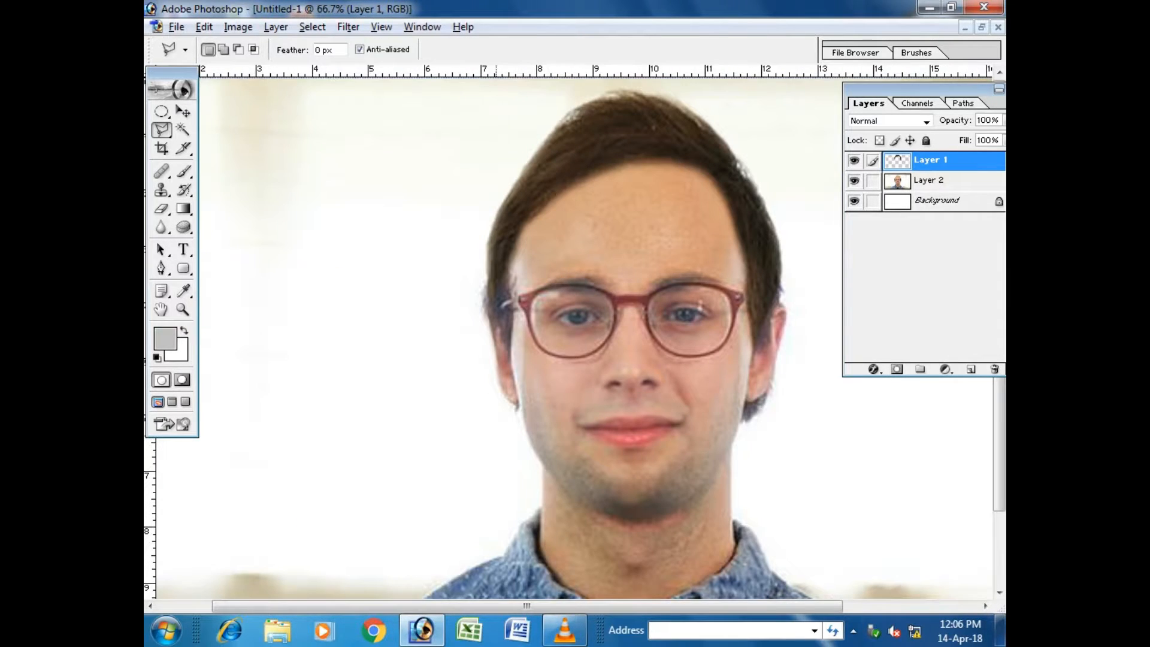
key("ctrl+t")
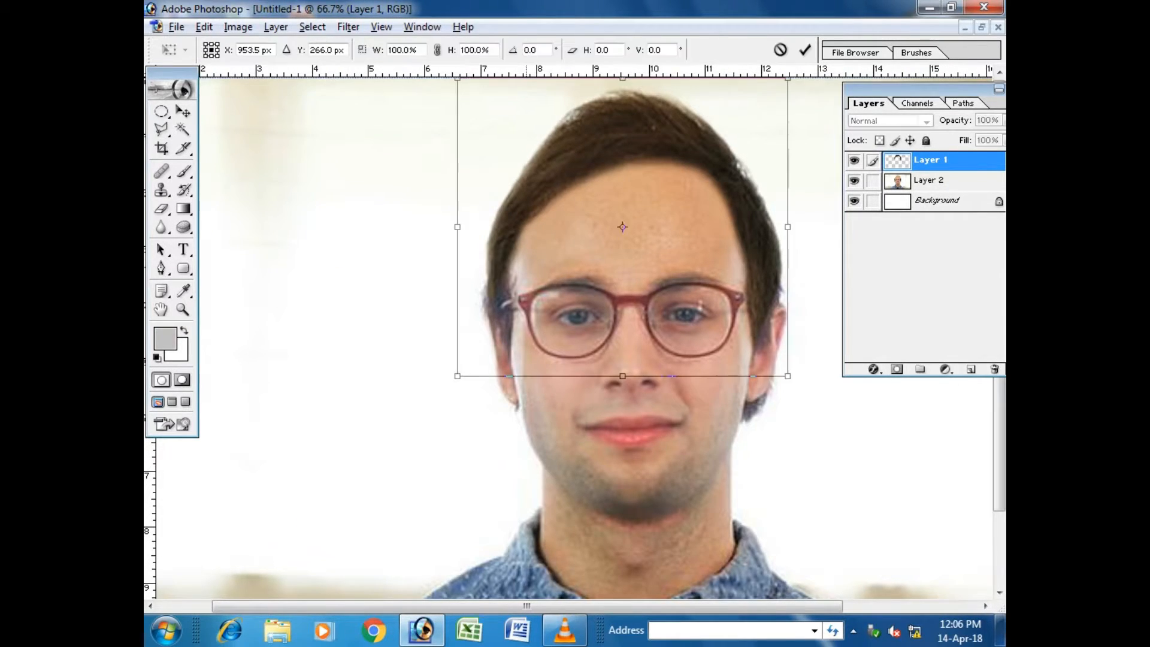
left_click_drag(457, 227, 452, 226)
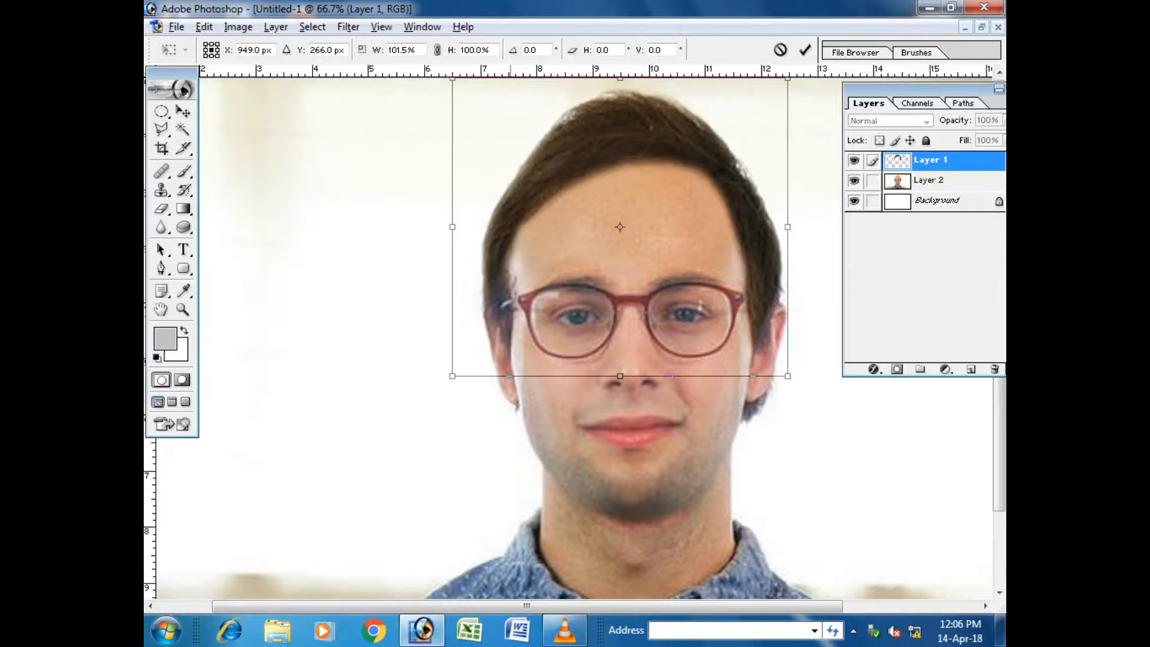
Select the hair overlapping the ear on the image's left side with the Polygonal Lasso, feather the selection, delete it from Layer 1 and deselect
key("l")
key("ctrl+plus")
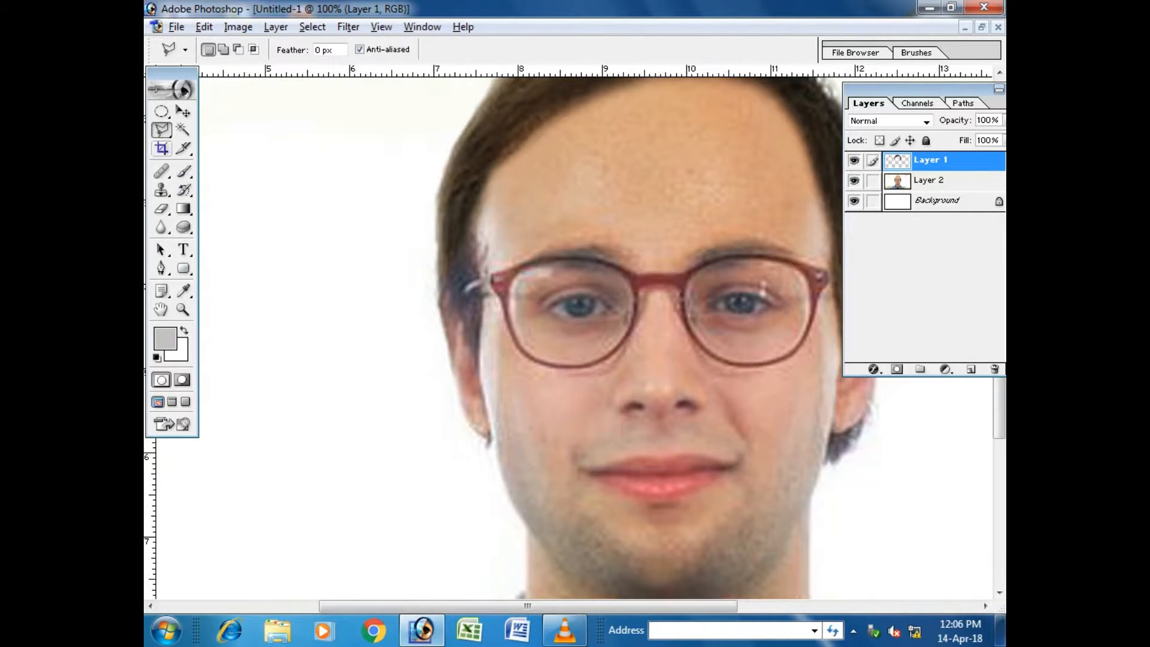
left_click(498, 411)
left_click(433, 210)
left_click(391, 166)
left_click(352, 363)
left_click(380, 486)
left_click(498, 413)
right_click(453, 380)
left_click(500, 104)
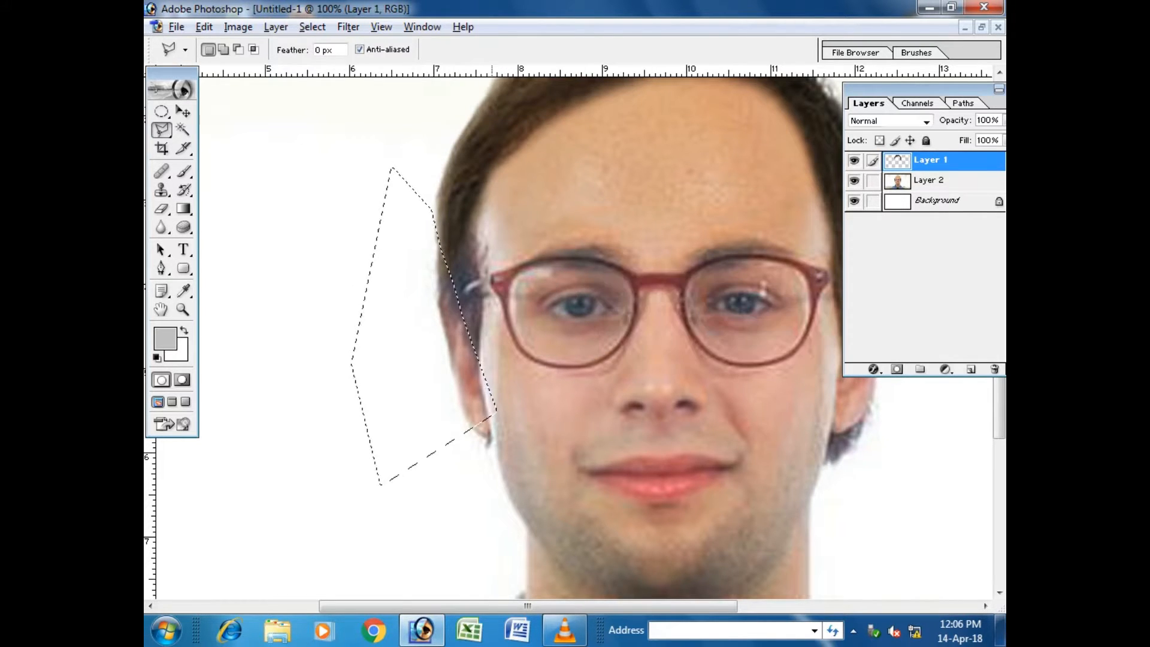
key("ctrl+d")
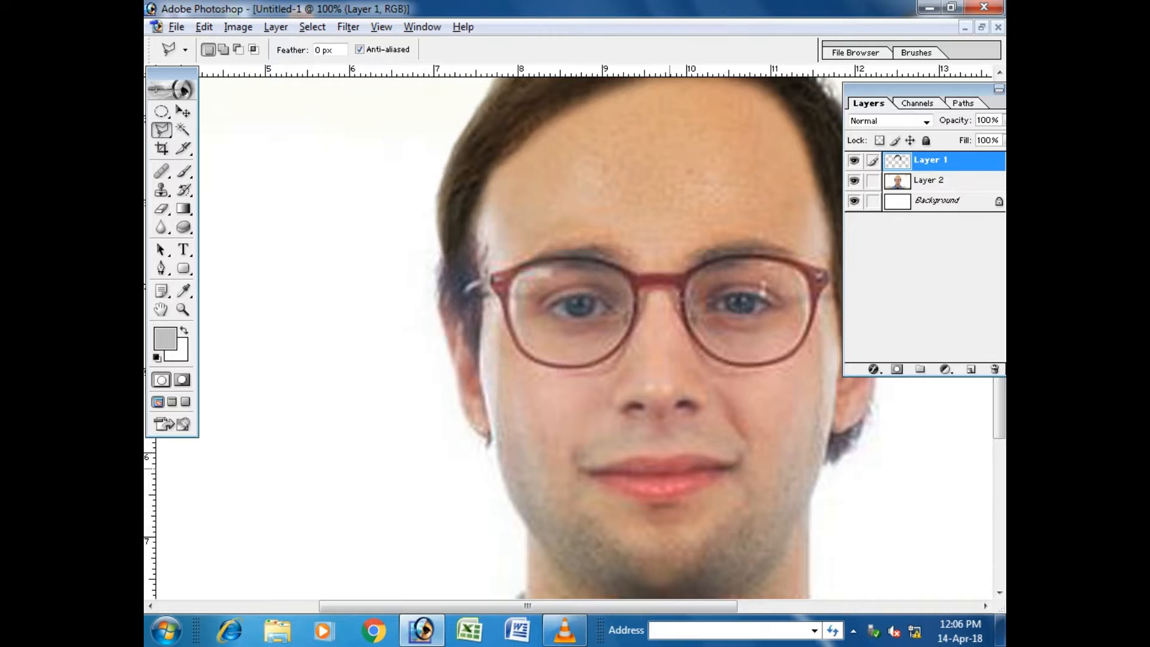
Stretch the hair on Layer 1 downward to 101.5% height with Free Transform and apply it
key("ctrl+minus")
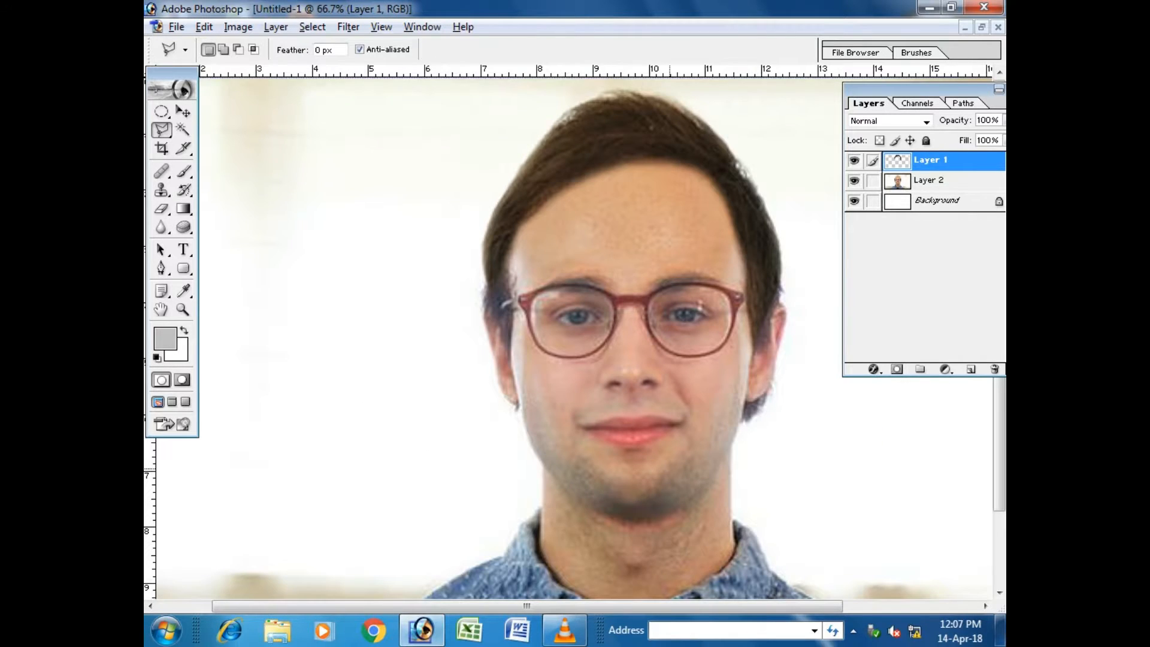
key("ctrl+t")
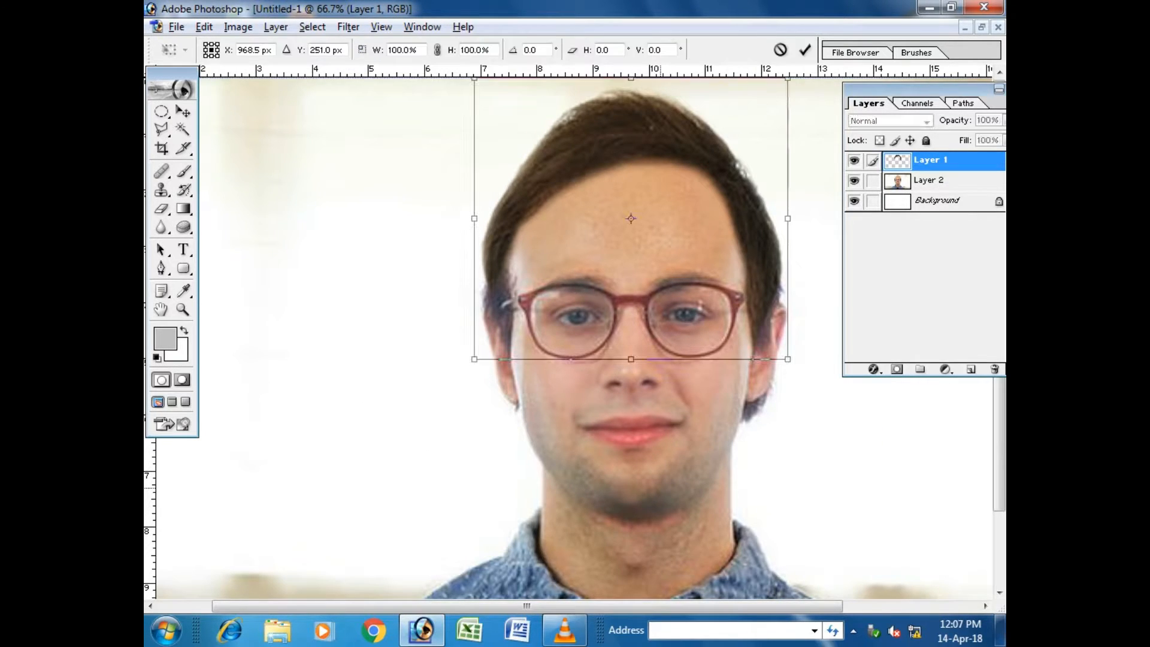
mouse_move(631, 371)
left_mouse_down()
mouse_move(631, 381)
mouse_move(631, 363)
left_mouse_up()
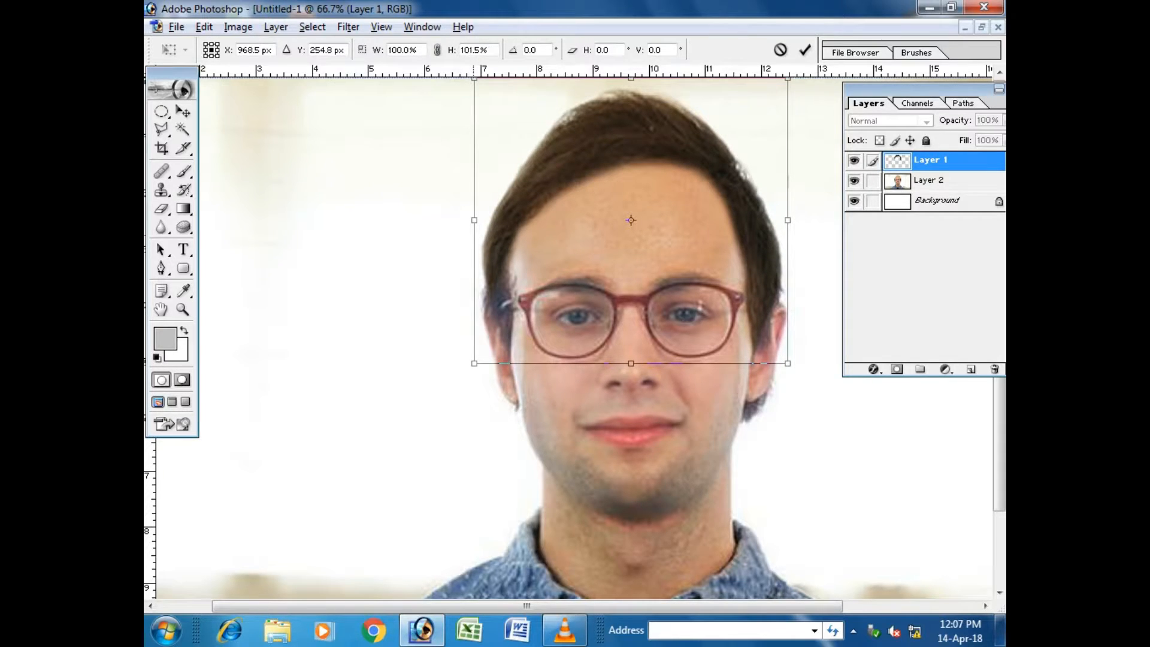
key("Return")
key("l")
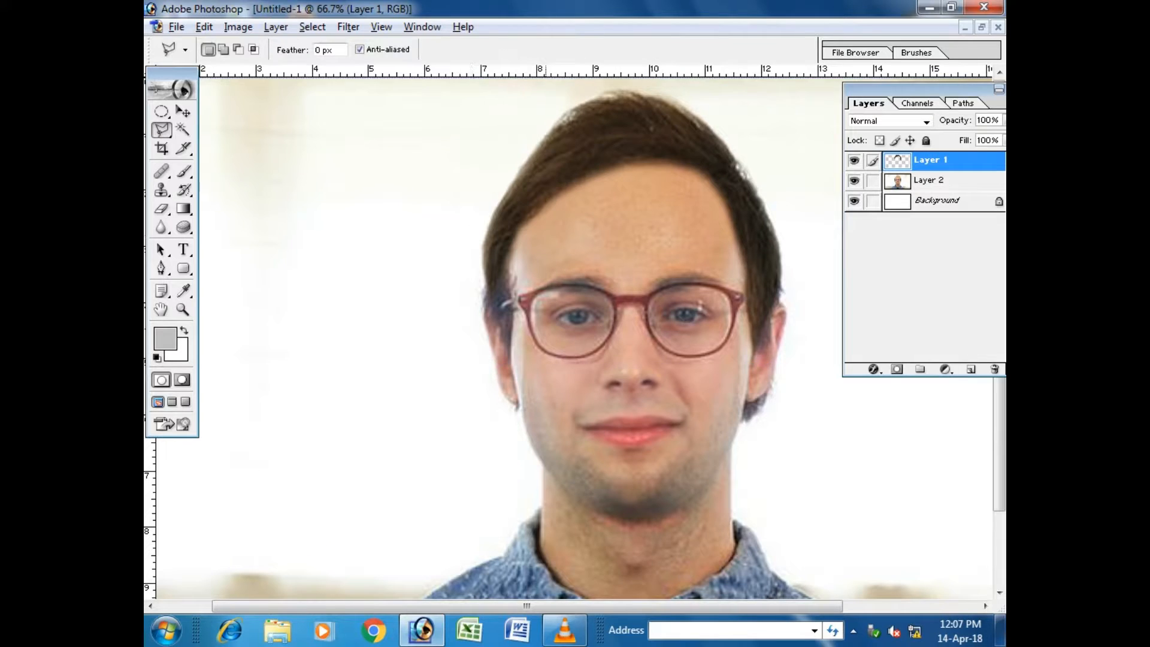
Try to push the hair's lower end on the image's left side outward with Liquify on Layer 1, using brush size 64 and pressure 50
left_click(348, 27)
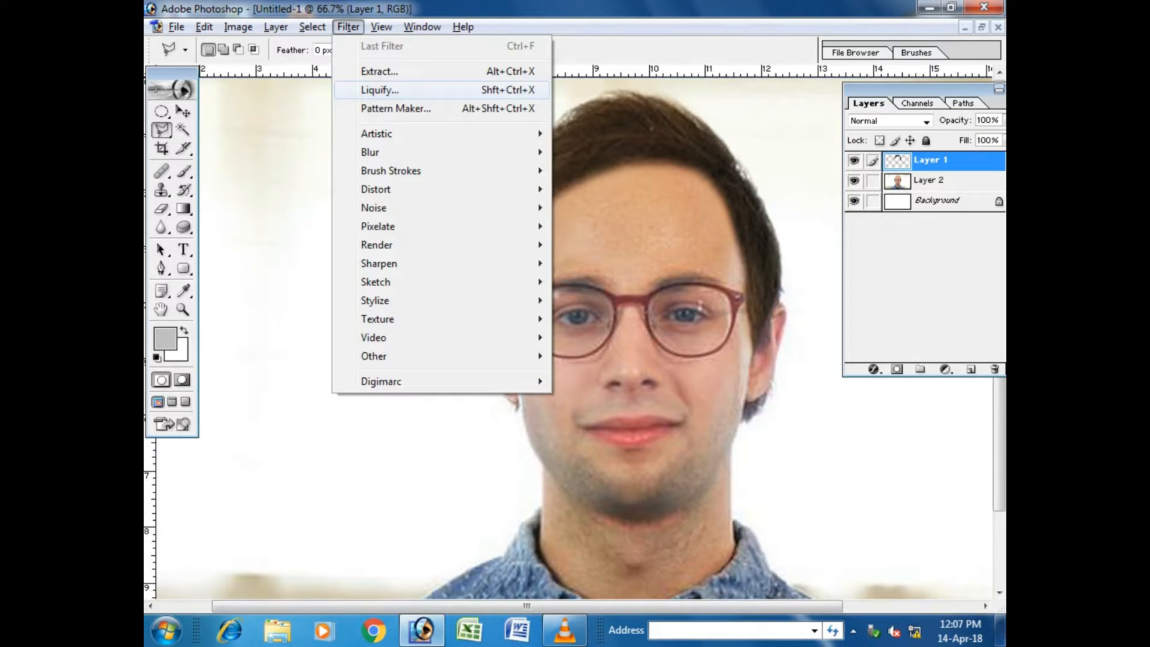
left_click(380, 89)
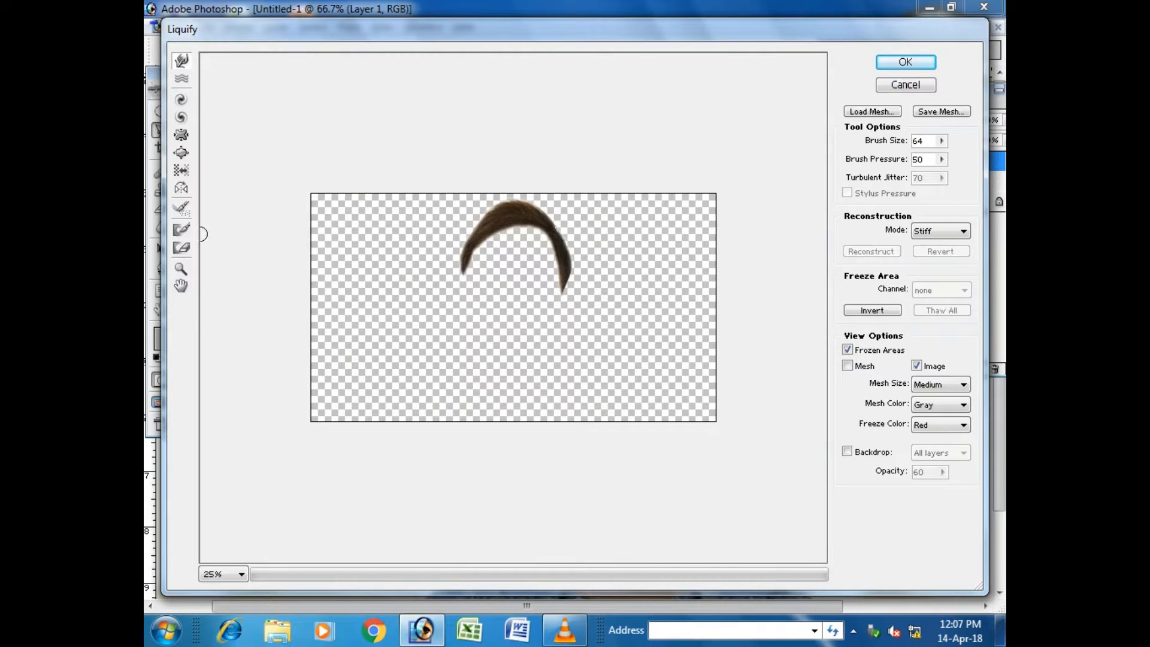
left_click(181, 269)
double_click(495, 274)
left_click(181, 60)
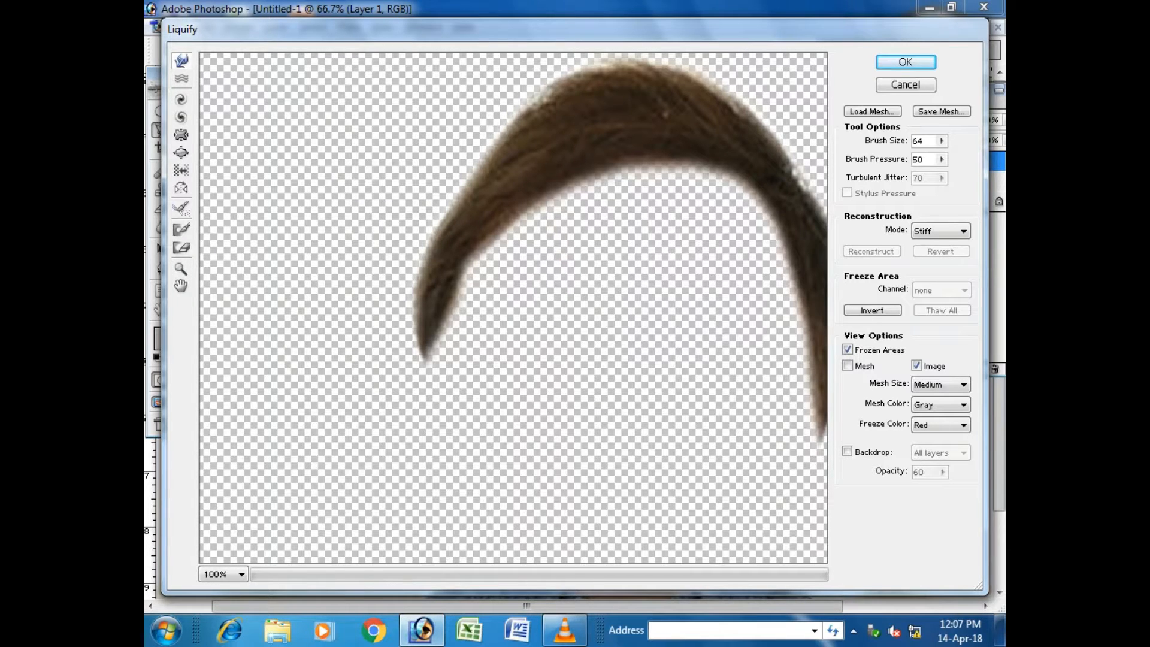
mouse_move(446, 310)
left_mouse_down()
mouse_move(419, 313)
mouse_move(421, 274)
mouse_move(403, 315)
mouse_move(430, 244)
mouse_move(420, 262)
left_mouse_up()
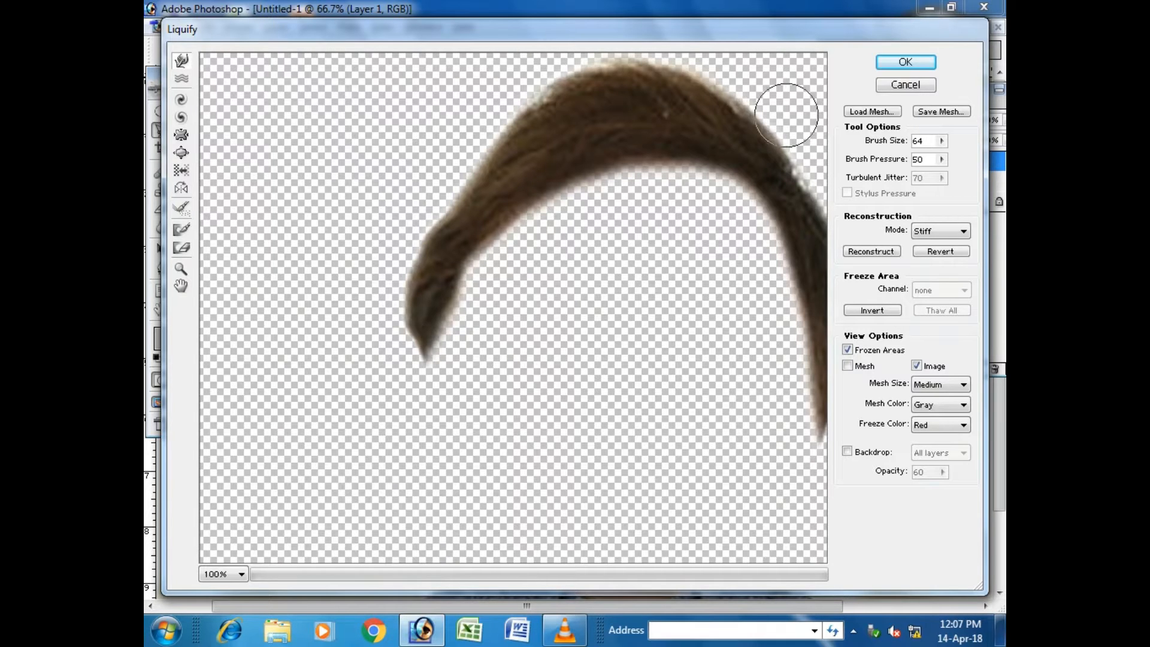
key("Return")
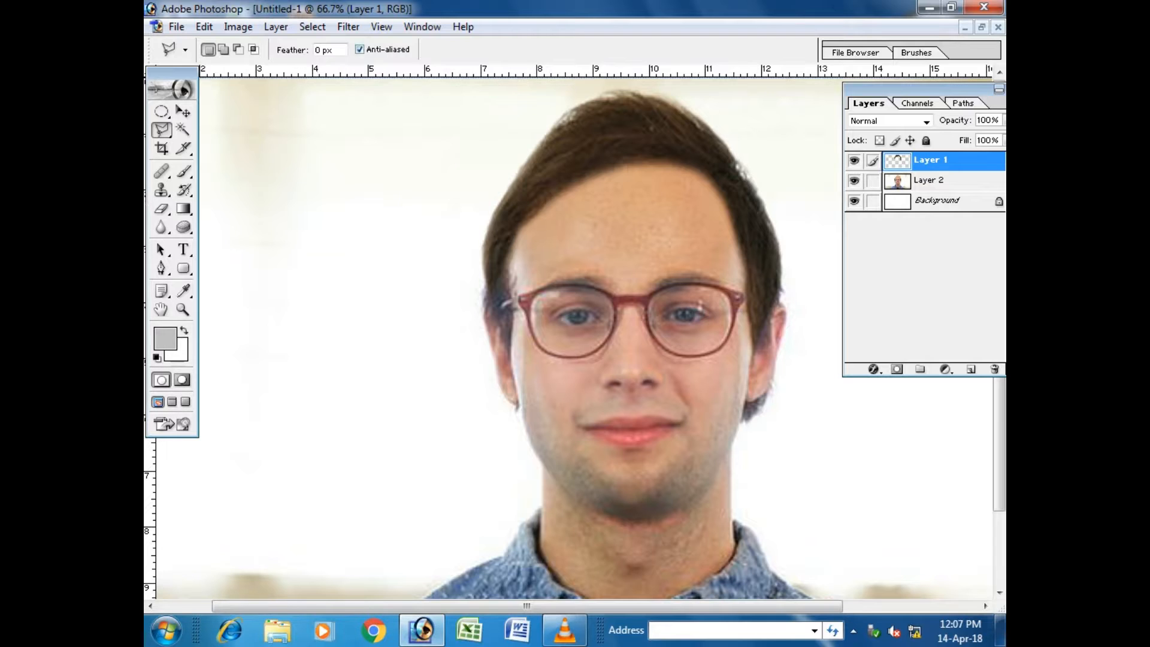
Warp the tip of the hair on the image's left side slightly outward and downward with Liquify on Layer 1 and apply it
left_click(348, 26)
left_click(378, 88)
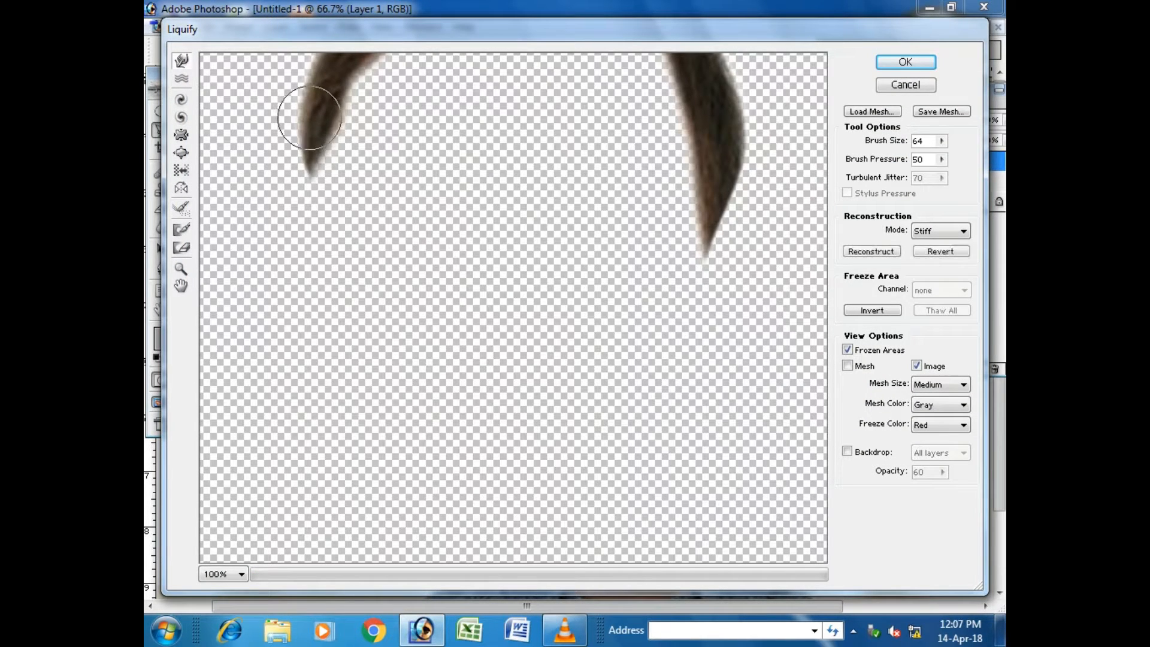
mouse_move(309, 118)
left_mouse_down()
mouse_move(290, 115)
mouse_move(300, 148)
left_mouse_up()
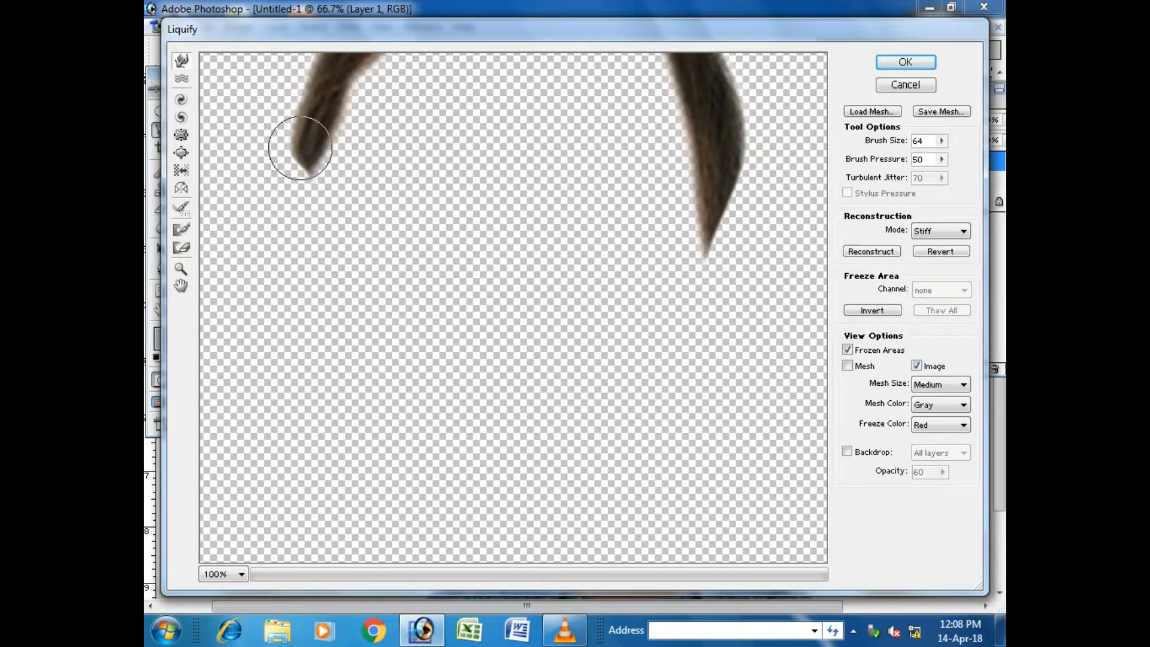
left_click(905, 62)
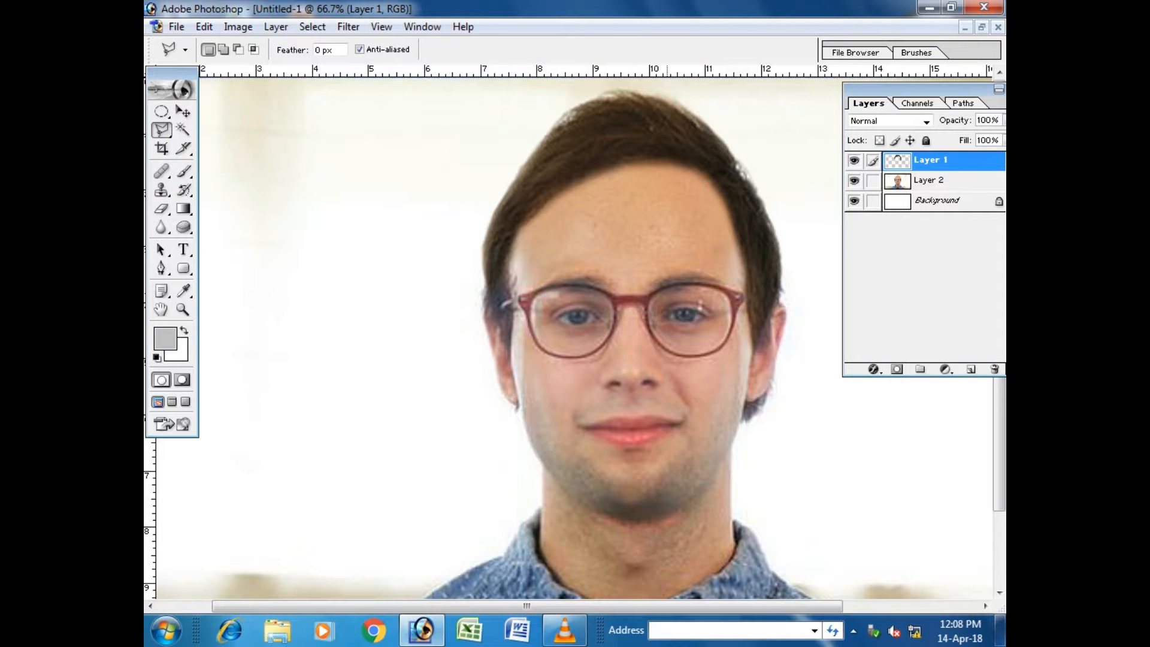
Toggle Layer 1's visibility to compare the head with and without the added hair
key("ctrl+minus")
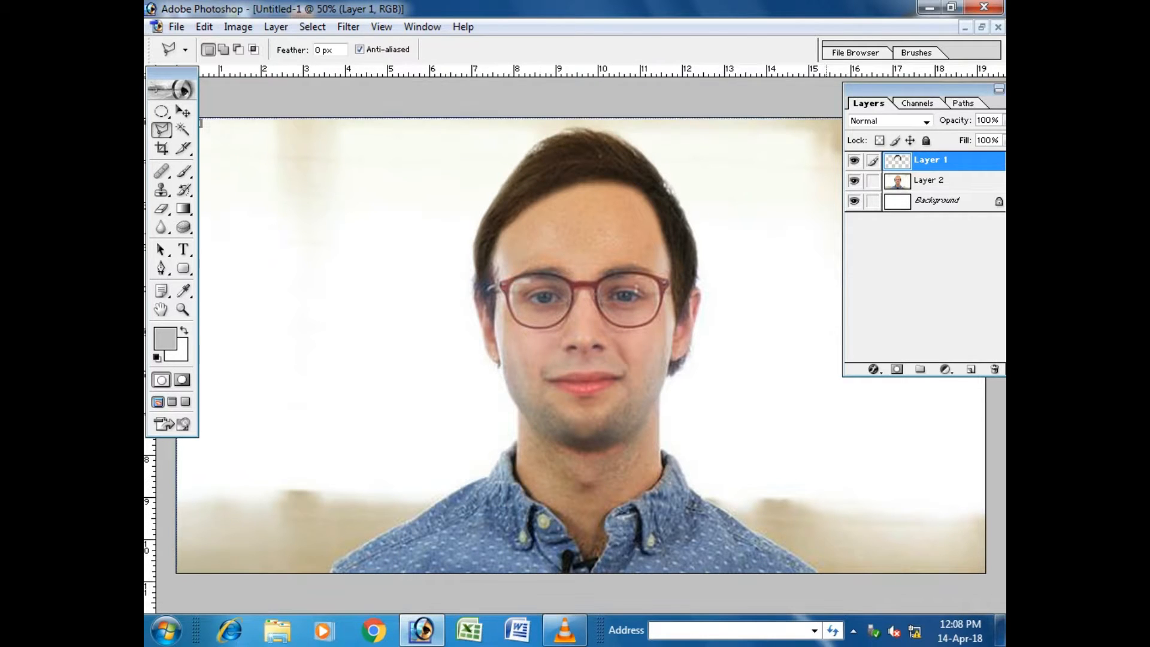
left_click(855, 160)
left_click(854, 160)
left_click(854, 160)
left_click(854, 160)
Adjust the Levels of the hair on Layer 1, setting the midtone input to 0.93 and the white input to 252
key("ctrl+l")
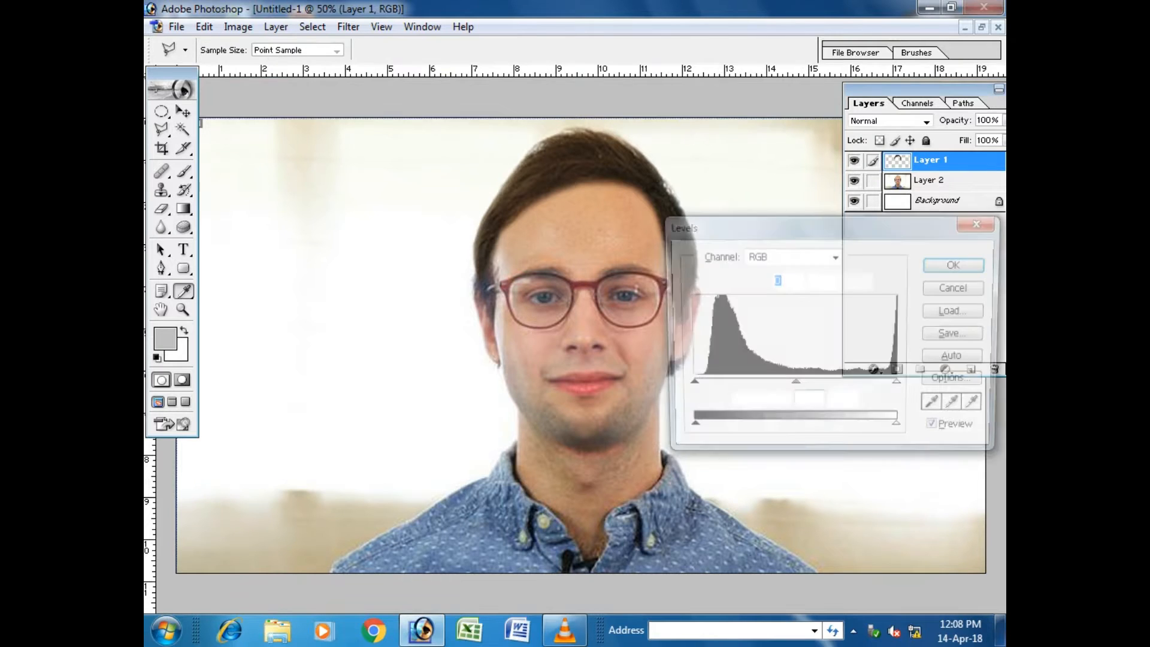
mouse_move(794, 386)
left_mouse_down()
mouse_move(773, 386)
mouse_move(798, 386)
left_mouse_up()
key("Tab")
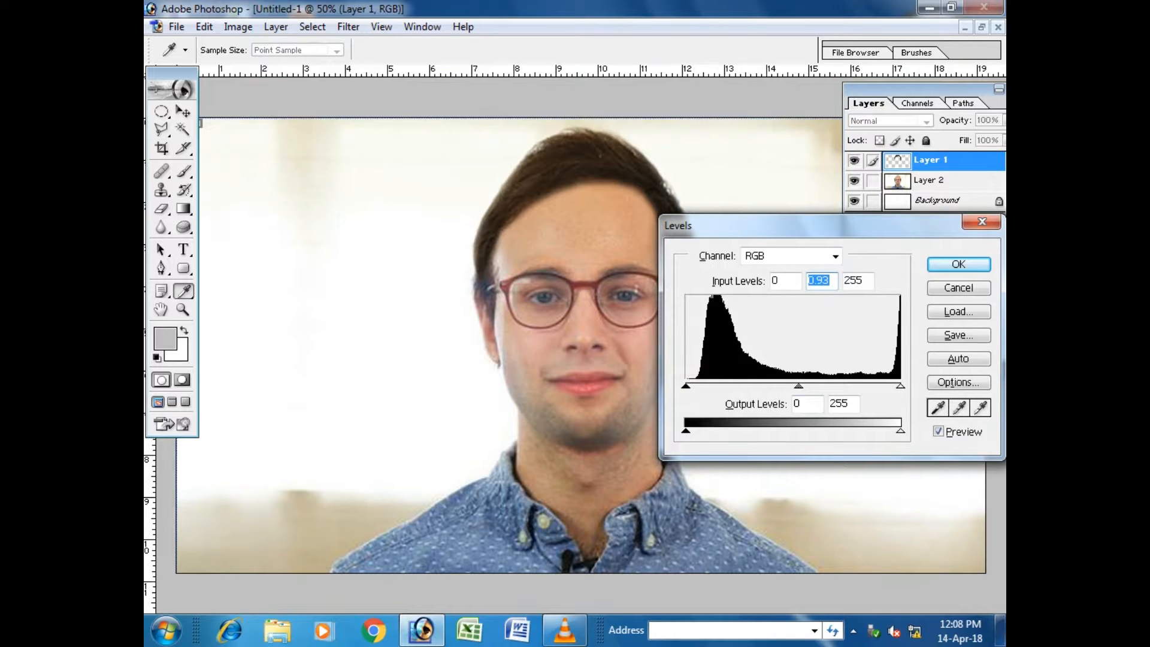
mouse_move(686, 387)
left_mouse_down()
mouse_move(779, 386)
mouse_move(686, 386)
left_mouse_up()
left_click_drag(900, 387, 869, 387)
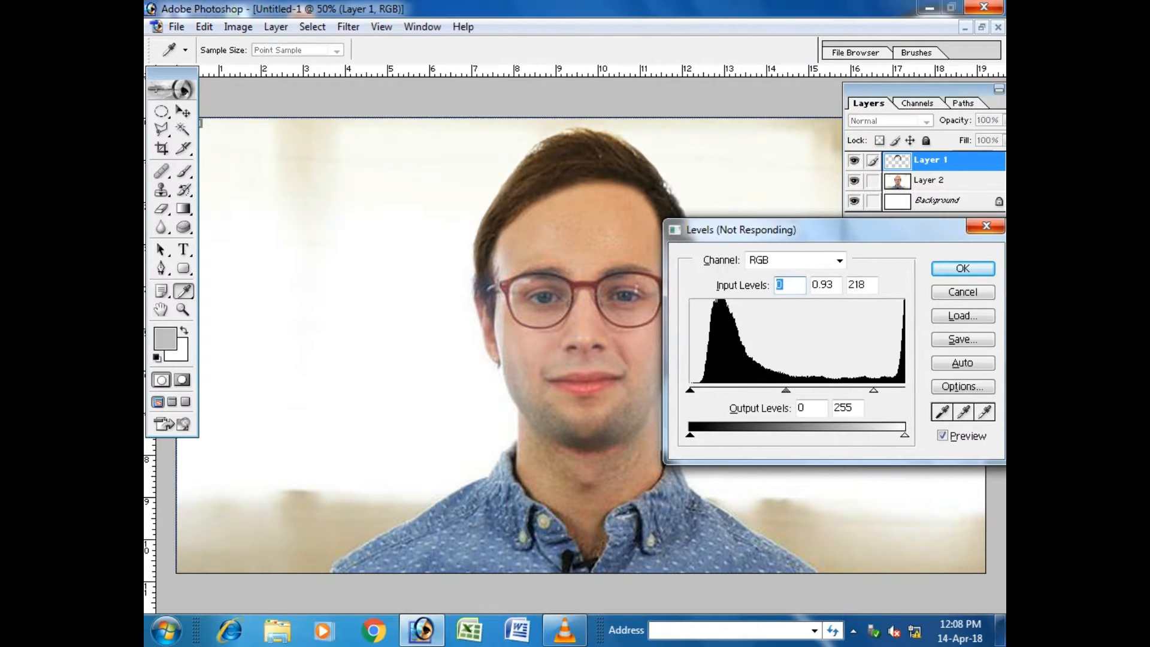
key("Return")
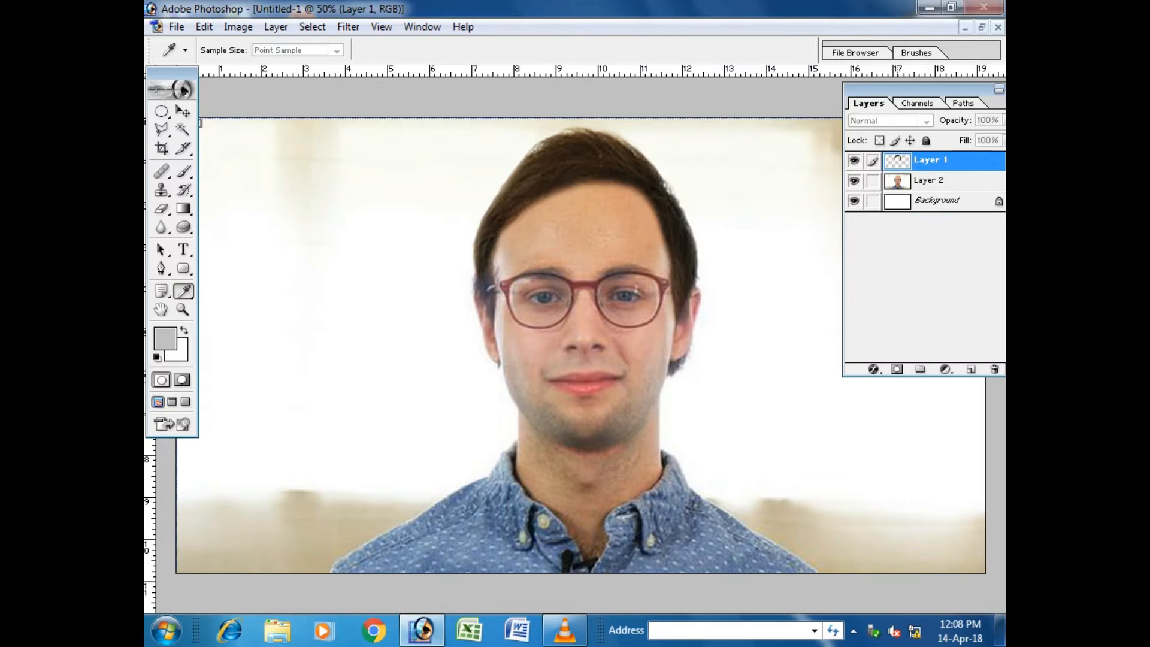
key("alt+Tab")
key("Tab")
key("Tab")
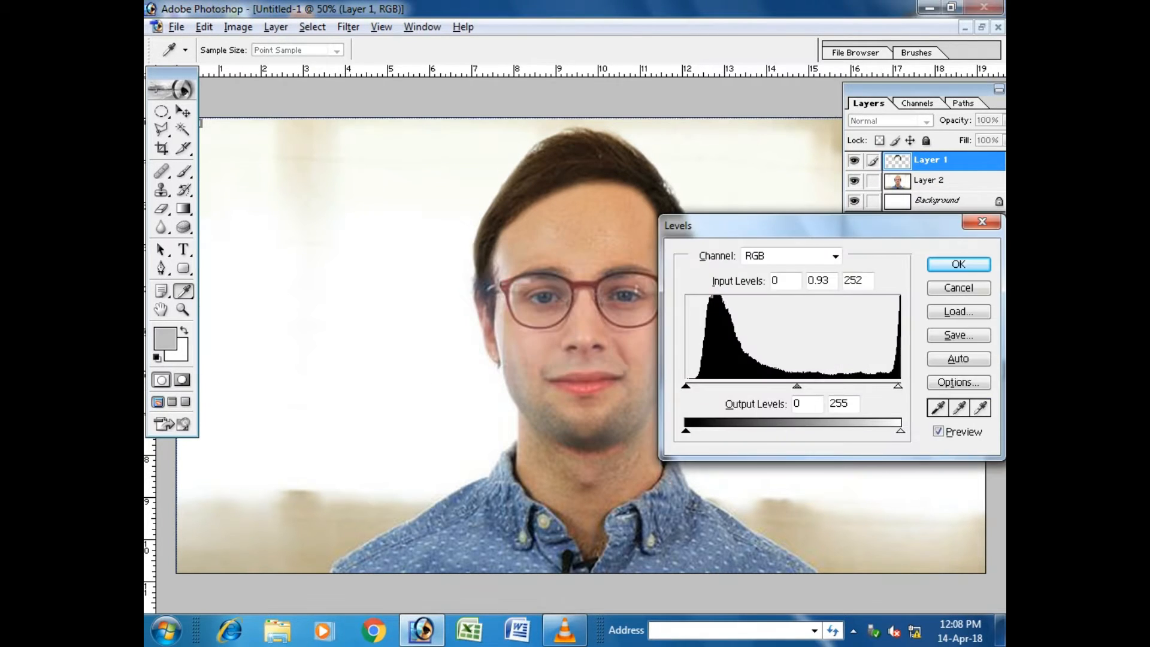
Raise the output black level of the Layer 1 hair slightly and apply the Levels adjustment
key("Up")
key("Up")
key("Up")
mouse_move(901, 431)
left_mouse_down()
mouse_move(801, 431)
mouse_move(901, 431)
left_mouse_up()
mouse_move(686, 431)
left_mouse_down()
mouse_move(712, 431)
mouse_move(692, 430)
left_mouse_up()
key("Return")
key("l")
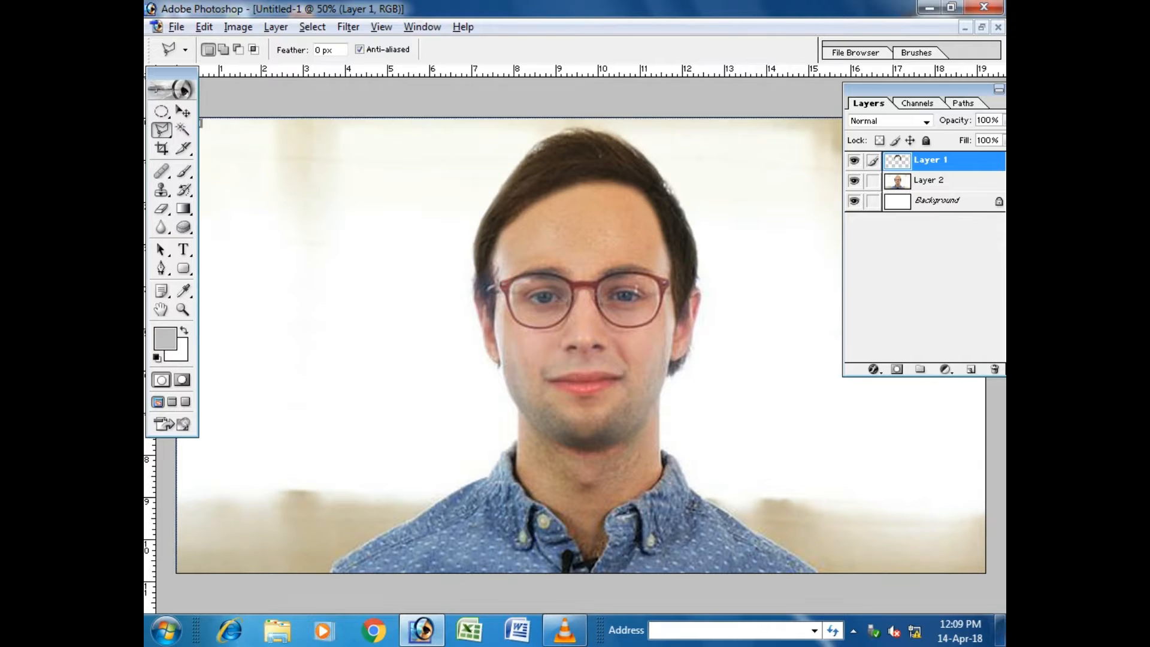
left_click(237, 26)
mouse_move(276, 72)
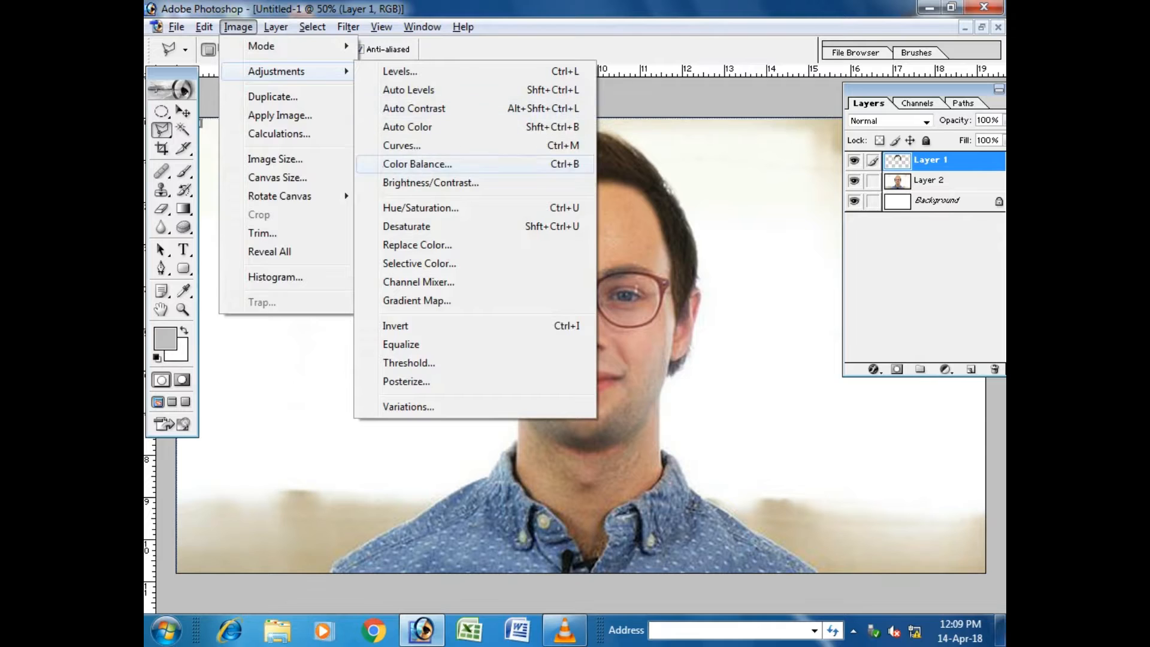
left_click(420, 207)
mouse_move(838, 188)
left_mouse_down()
mouse_move(856, 180)
mouse_move(844, 178)
left_mouse_up()
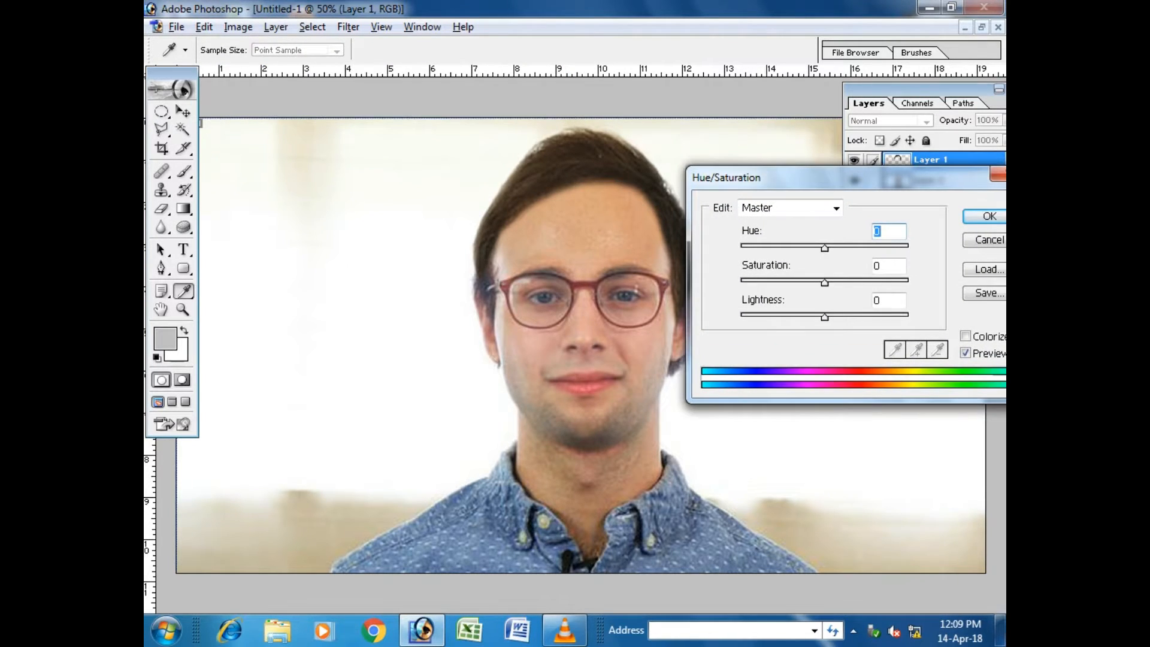
left_click_drag(825, 248, 837, 317)
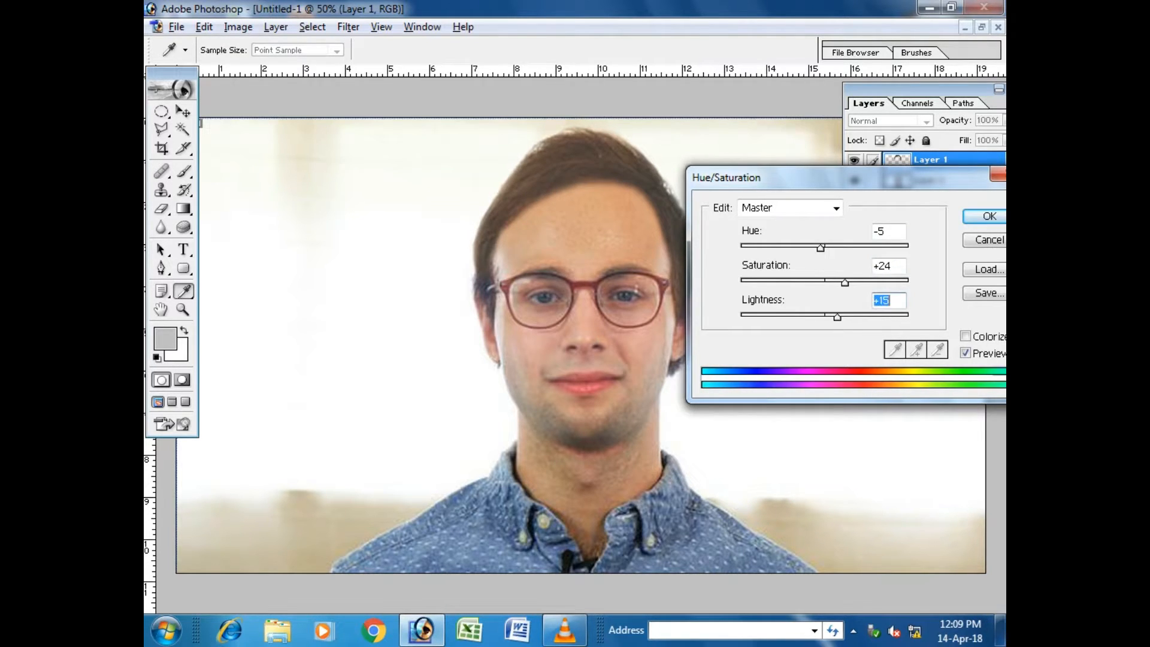
left_click(989, 240)
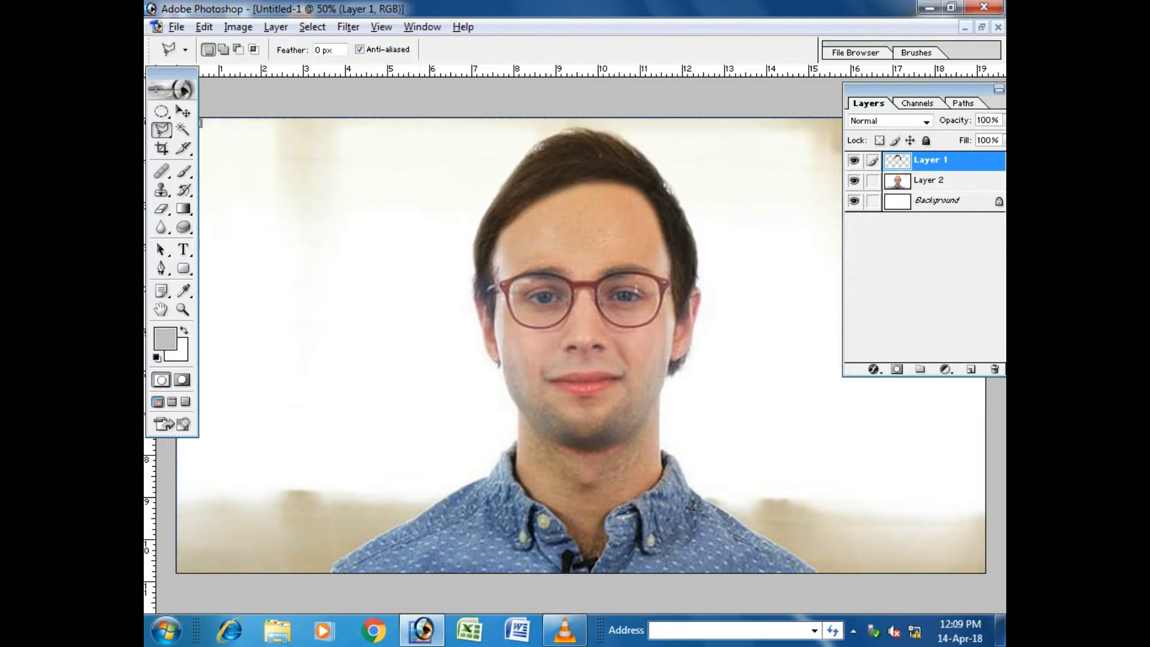
Set the Layer 1 hair's lightness to +16, hue to +4 and saturation to -97 with Hue/Saturation
key("ctrl+u")
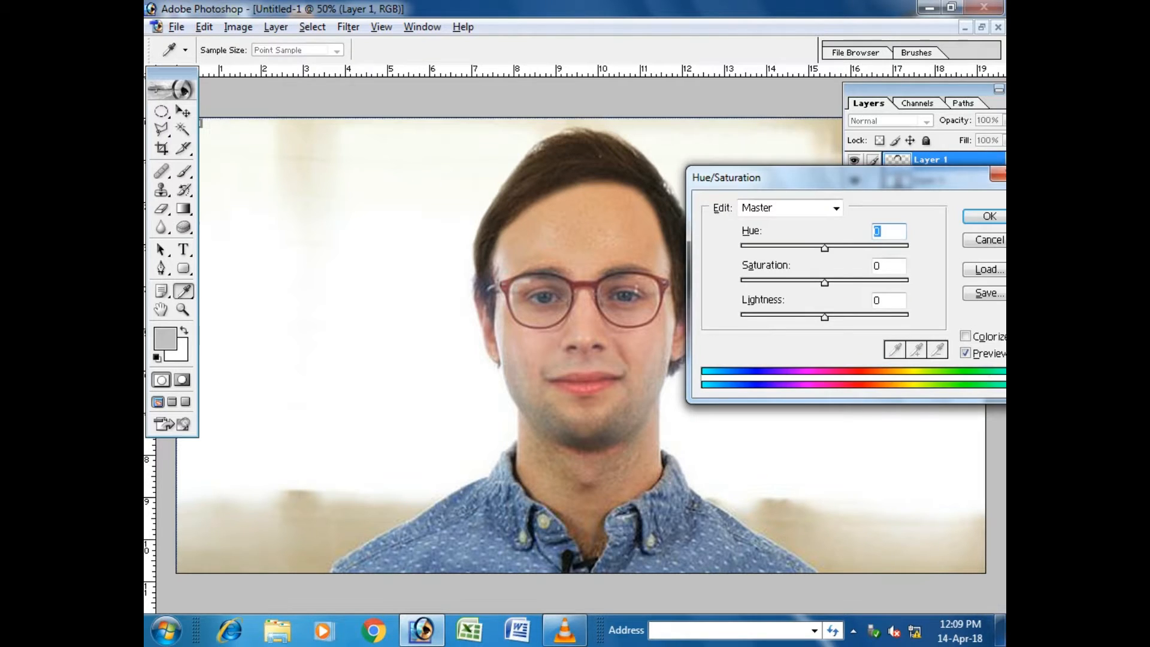
left_click_drag(825, 317, 838, 317)
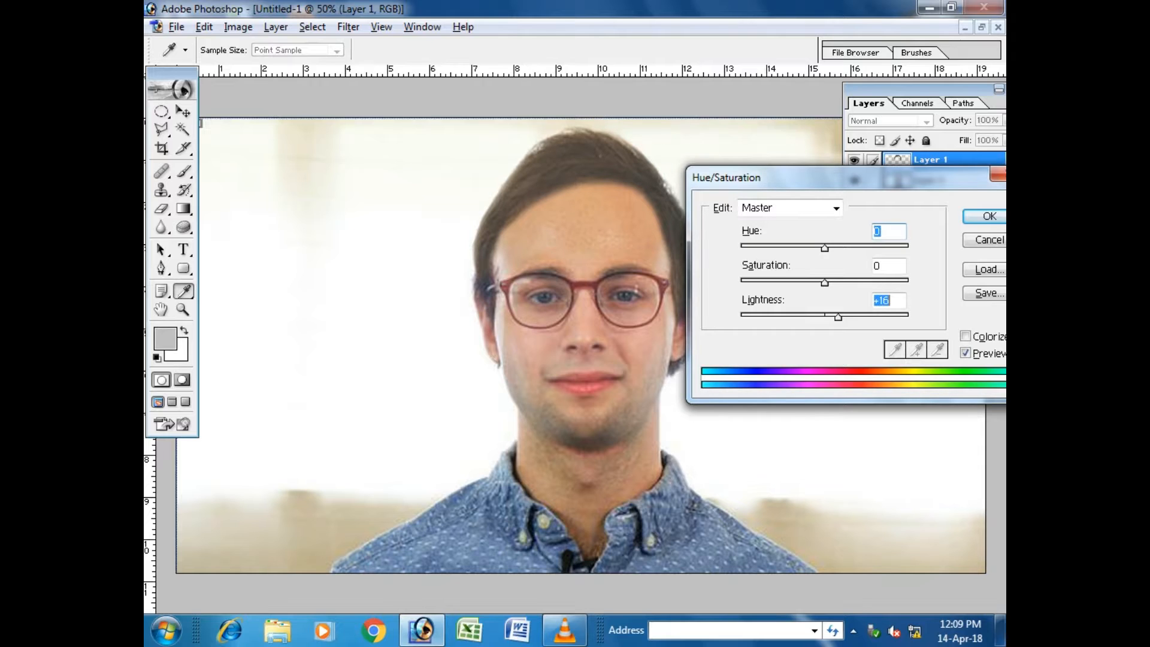
left_click_drag(825, 248, 753, 282)
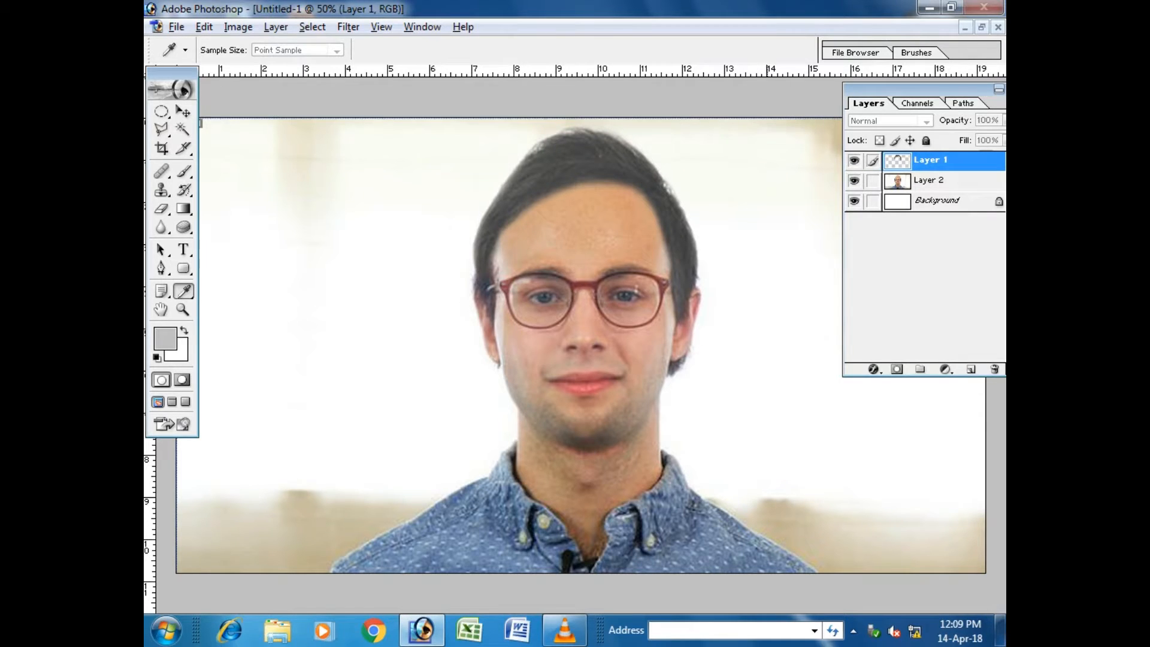
key("alt+Tab")
key("alt+shift+Tab")
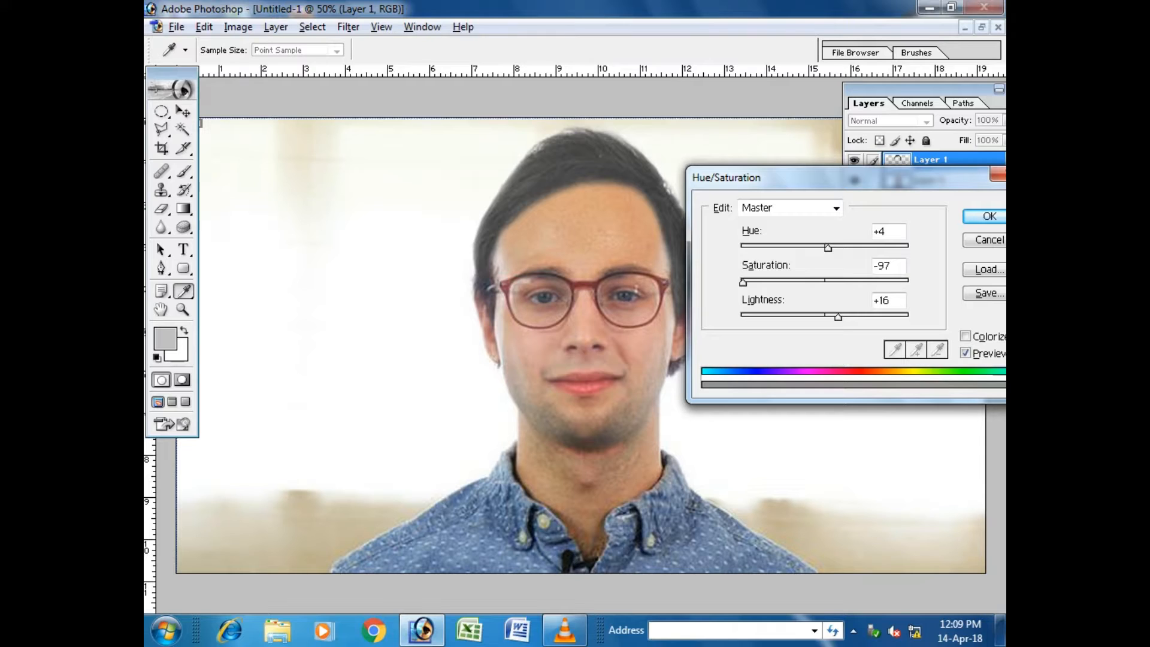
Change the Layer 1 hair's hue to +42 and lightness to +13, and apply the Hue/Saturation adjustment
left_click_drag(828, 248, 887, 247)
key("Return")
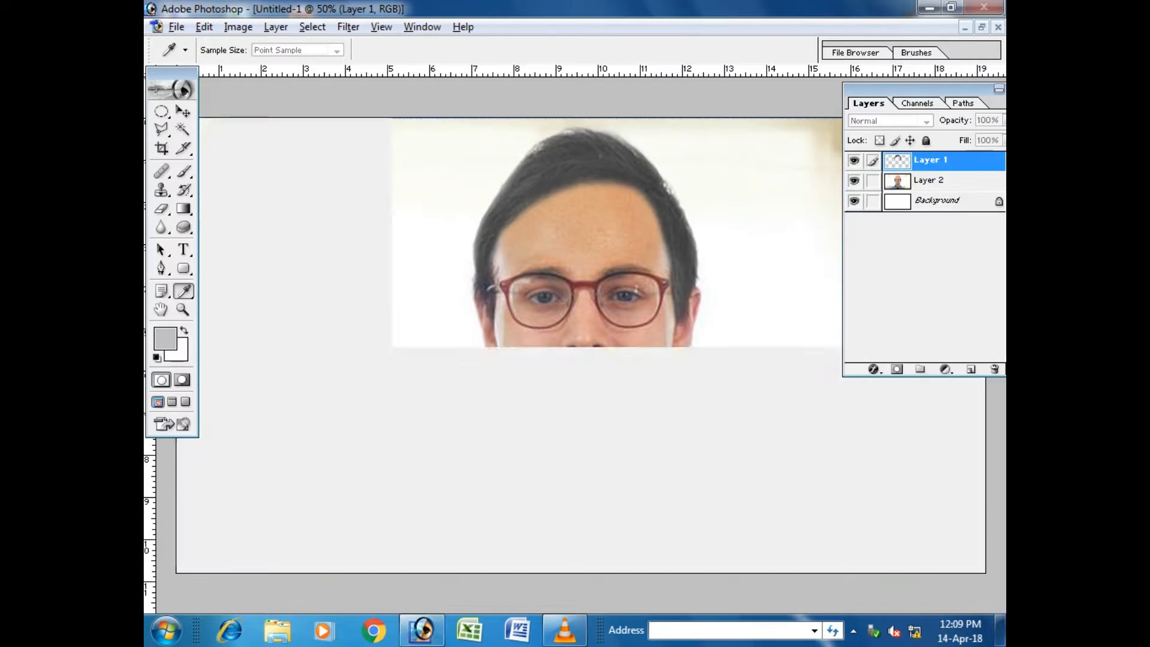
key("alt+Tab")
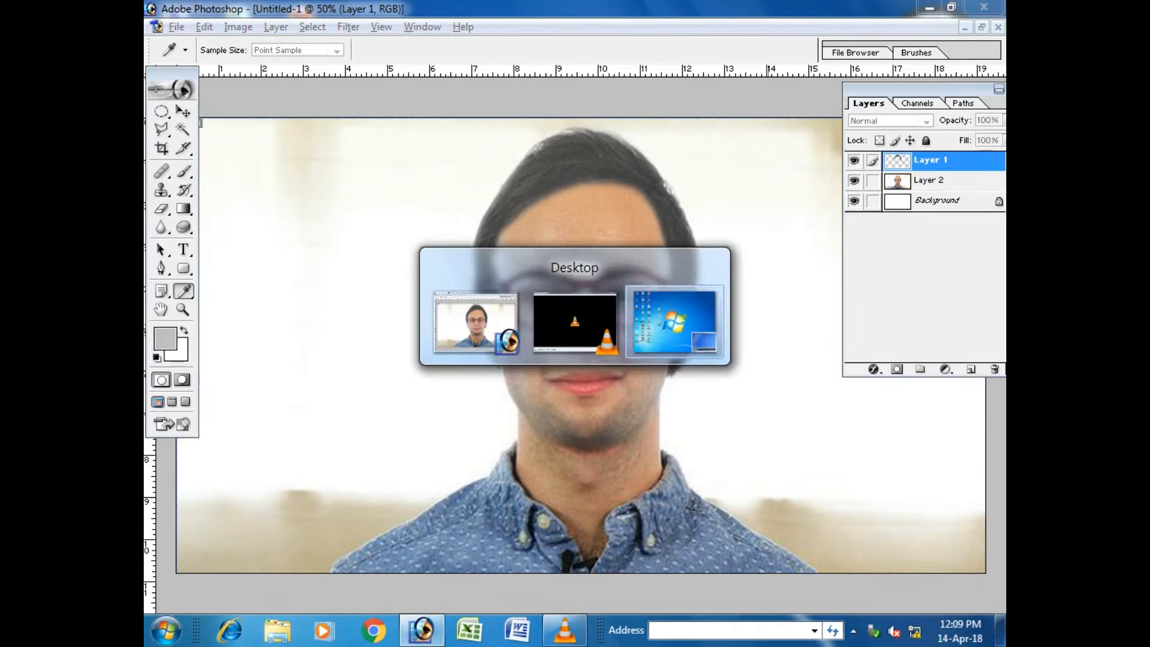
mouse_move(838, 317)
left_mouse_down()
mouse_move(852, 317)
mouse_move(836, 317)
left_mouse_up()
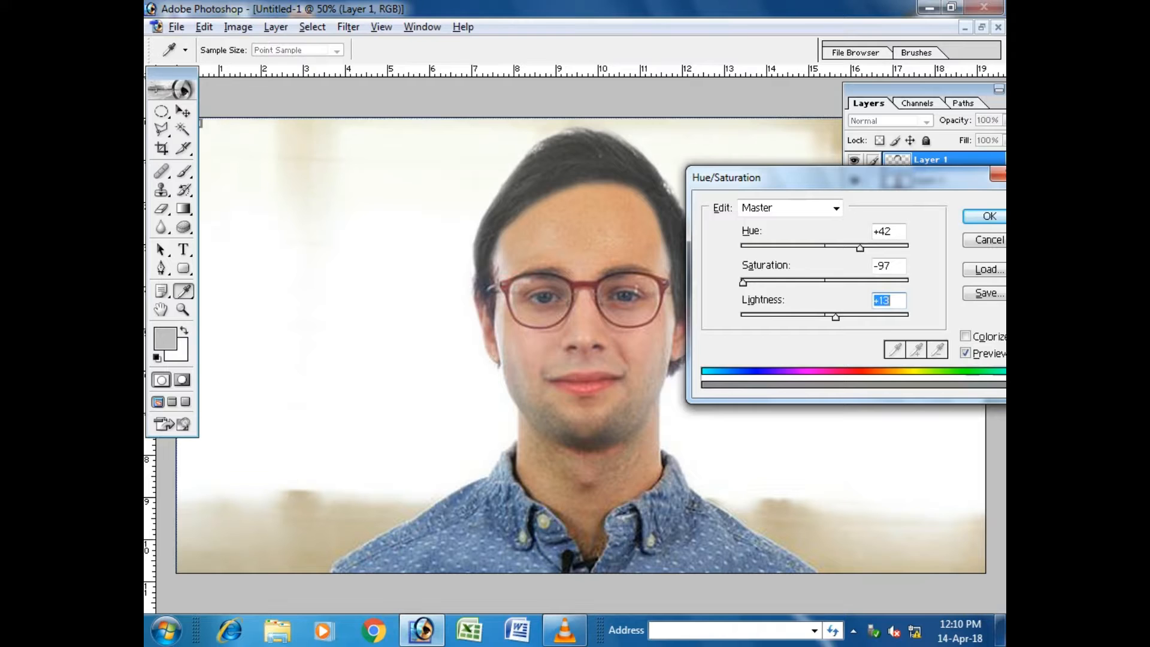
key("Return")
key("l")
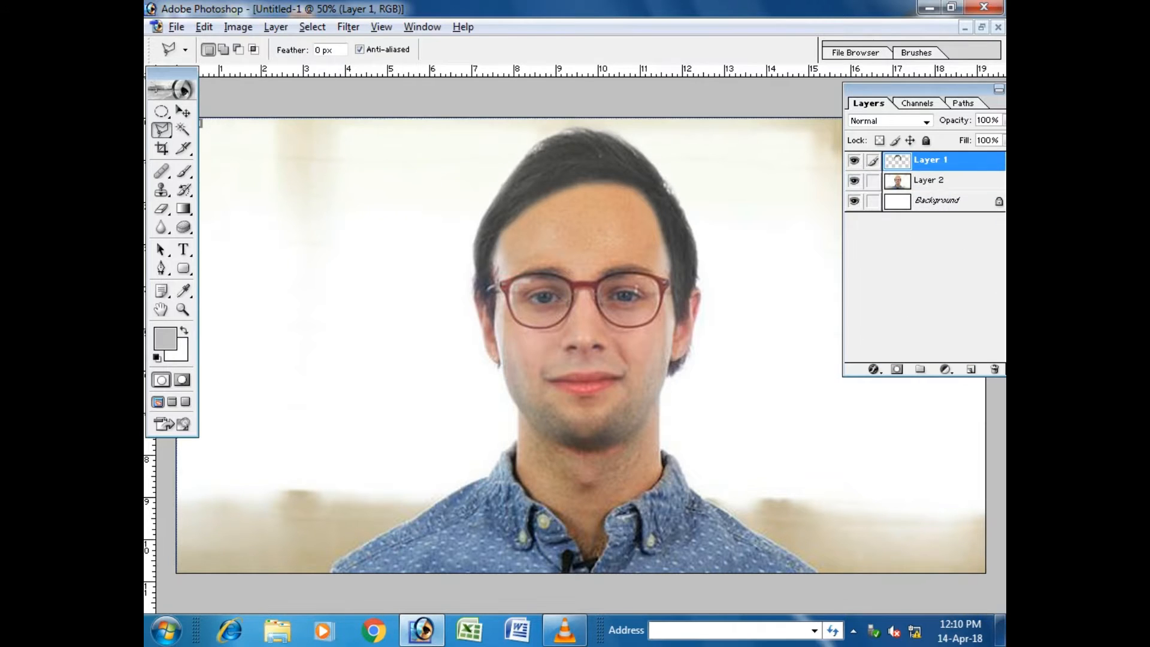
Set the Layer 1 hair's brightness to -19 and contrast to -22 with Brightness/Contrast and apply it
left_click(238, 26)
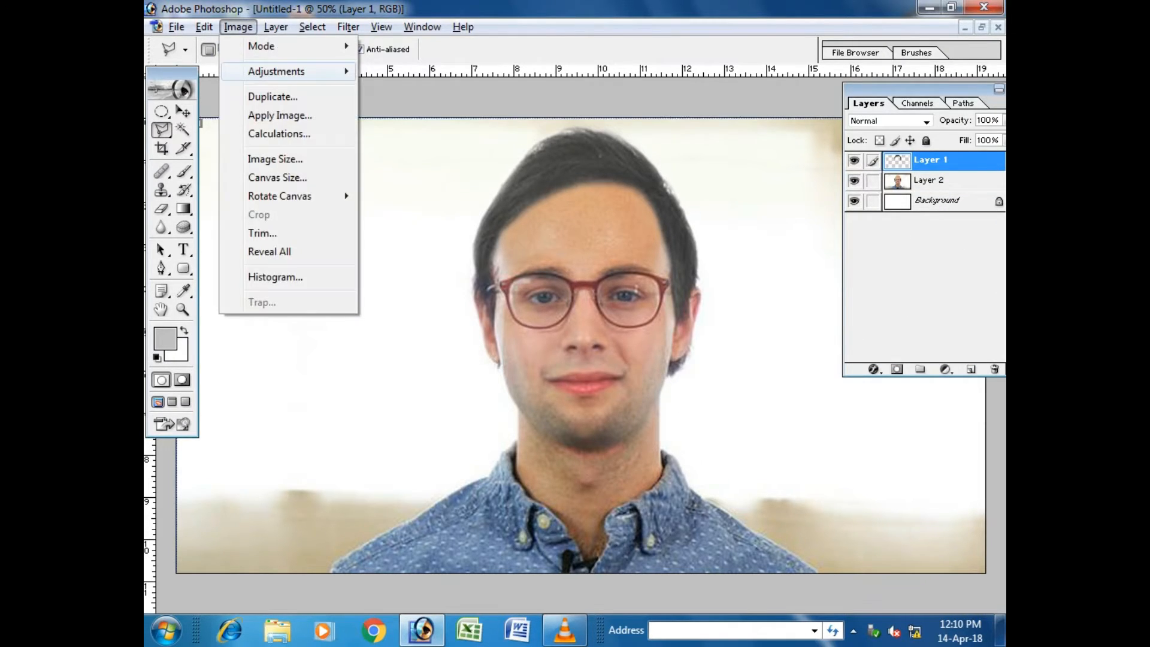
mouse_move(276, 71)
left_click(431, 183)
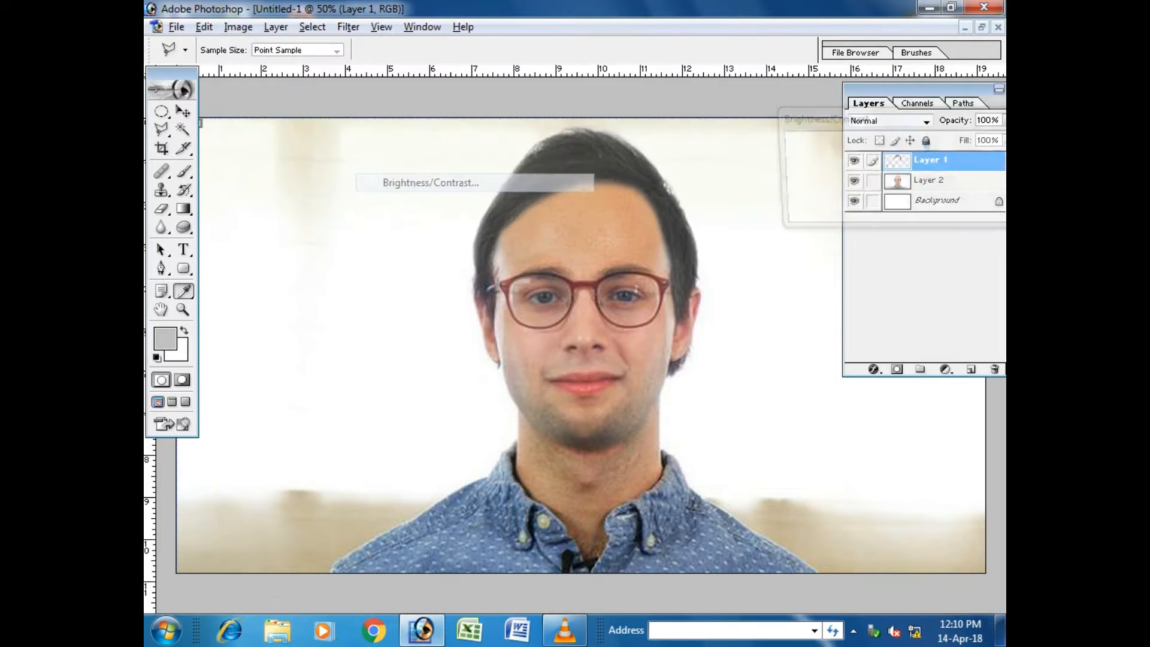
left_click_drag(875, 164, 859, 163)
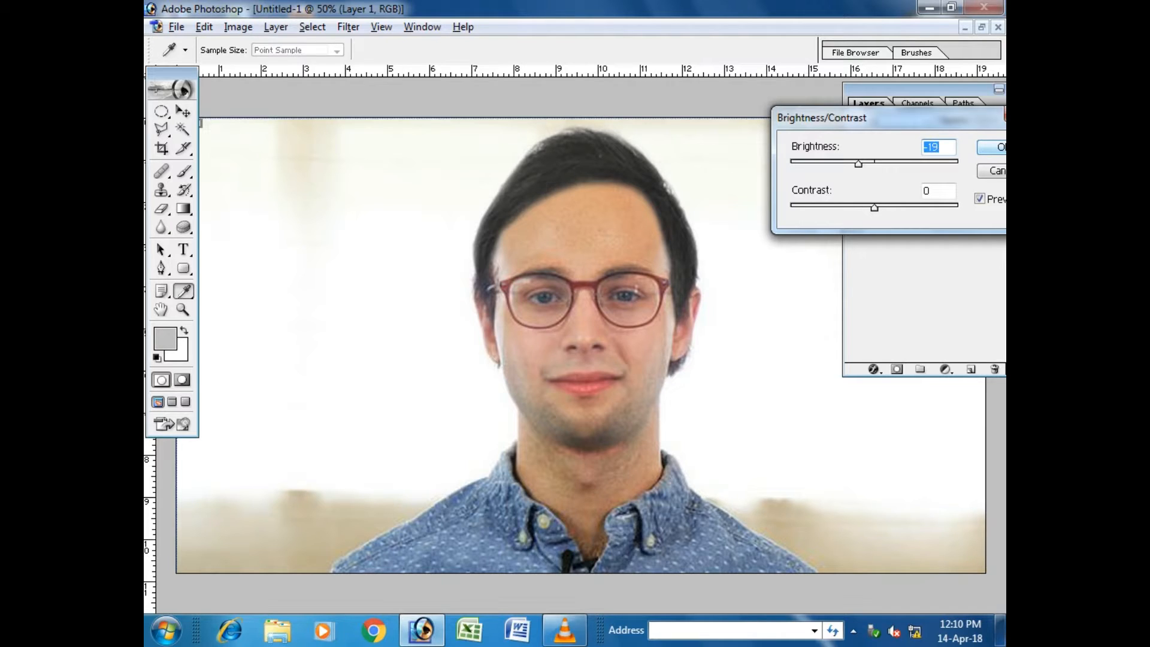
left_click_drag(875, 207, 864, 207)
left_click_drag(863, 207, 856, 207)
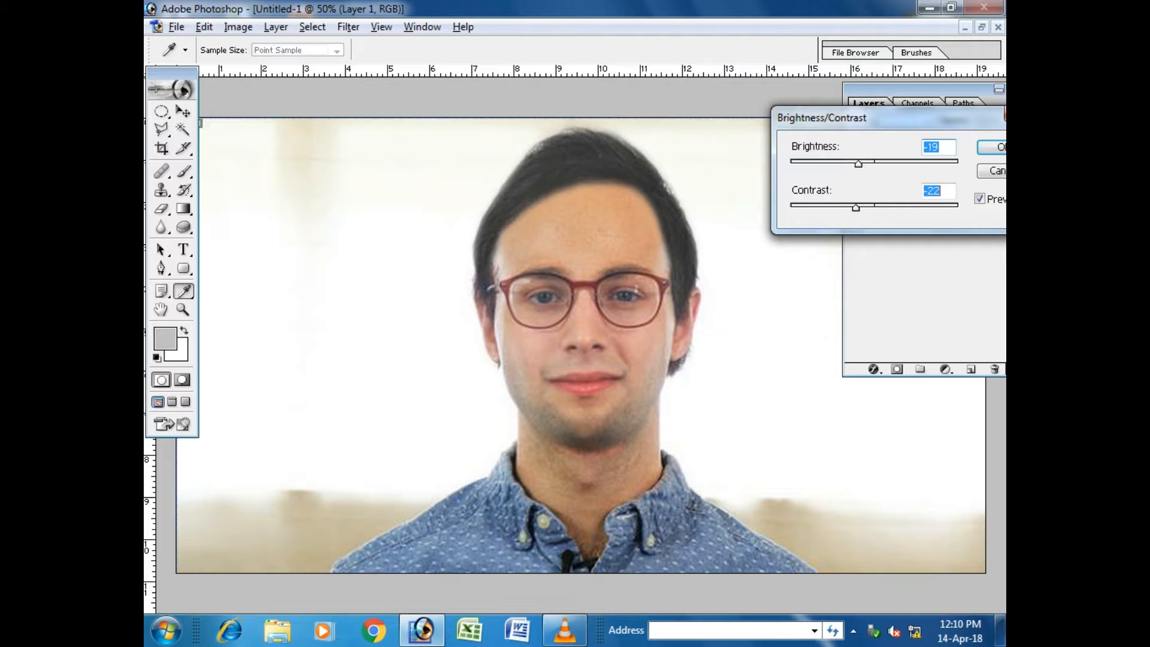
key("Return")
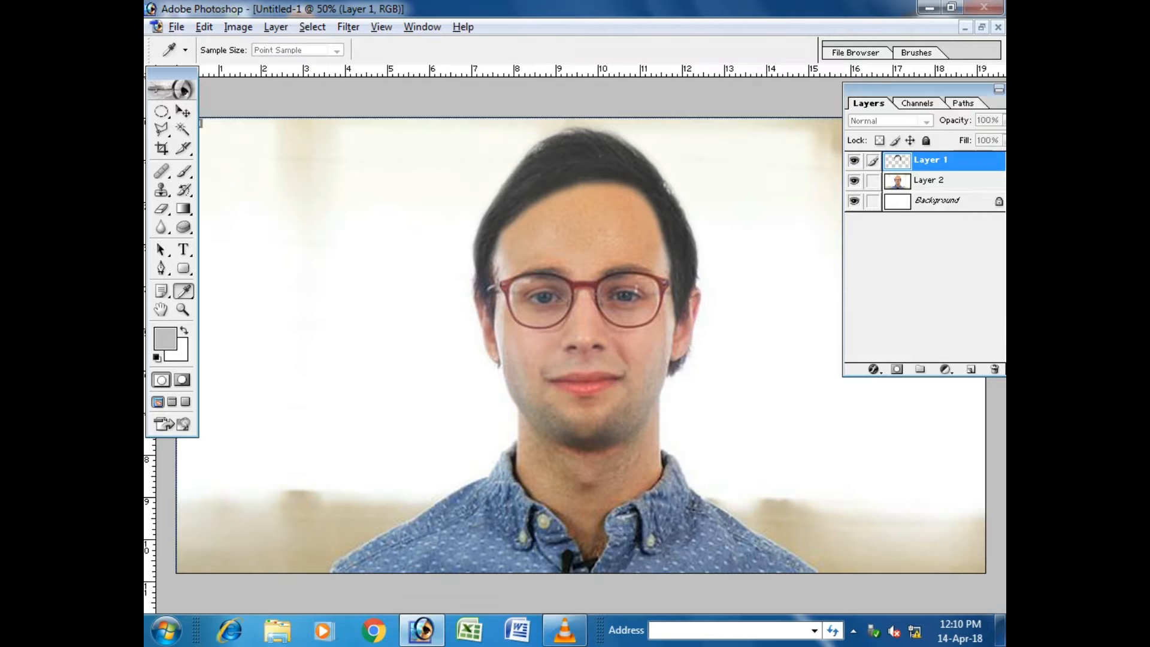
key("alt+Tab")
key("alt+Tab")
key("alt+Tab")
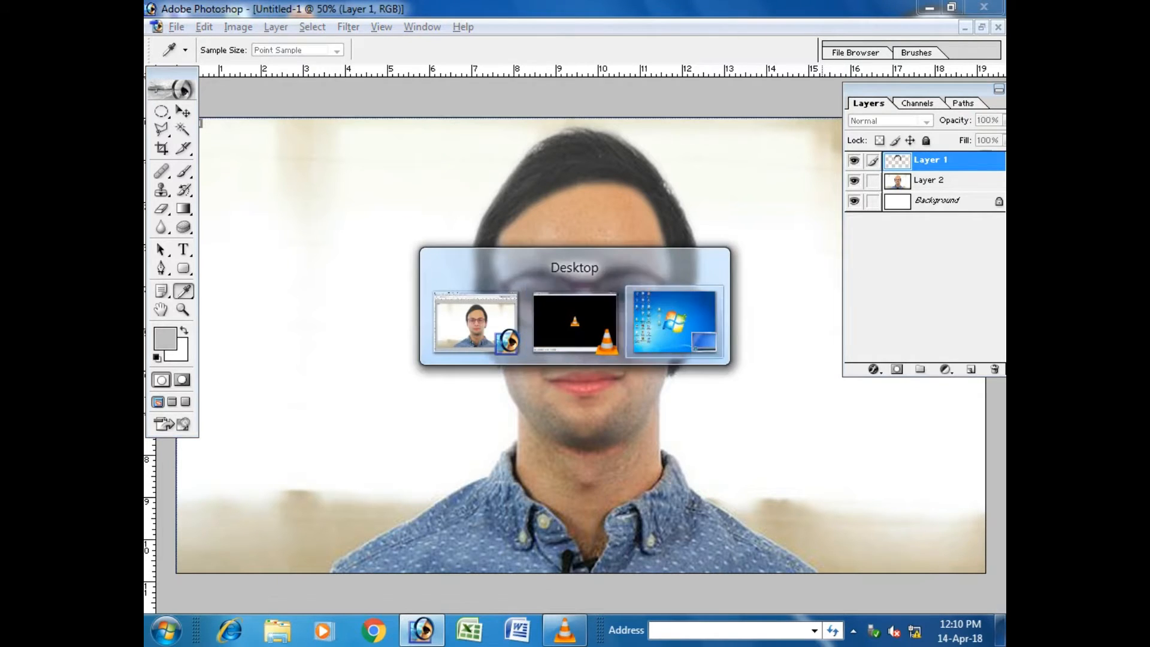
key("l")
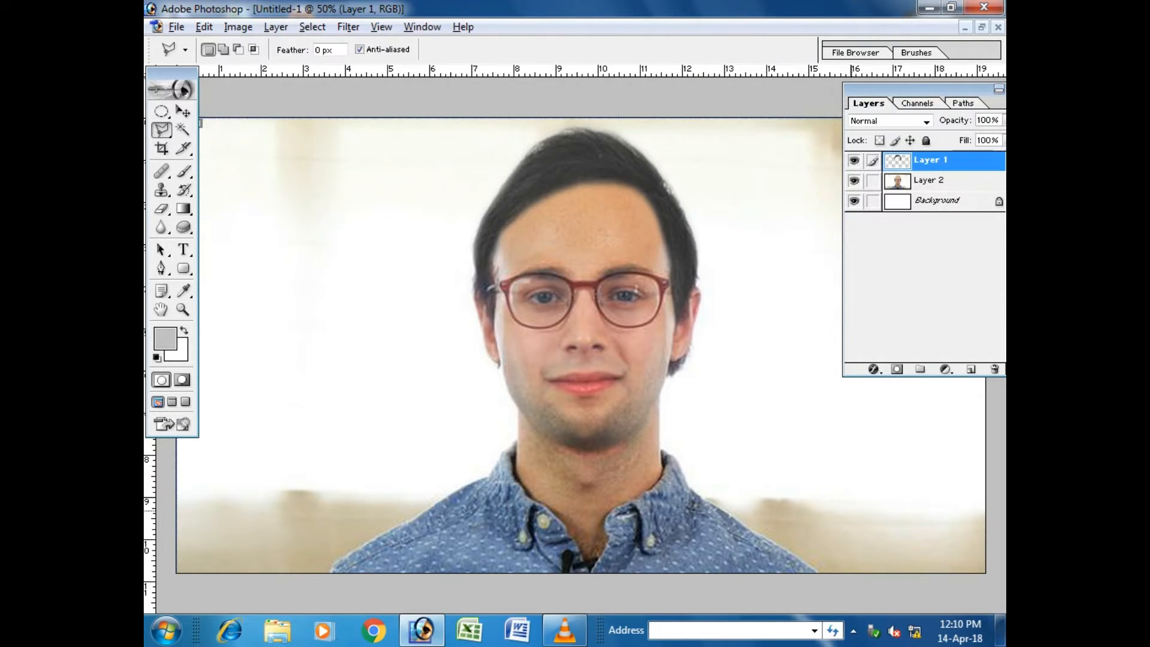
key("ctrl+minus")
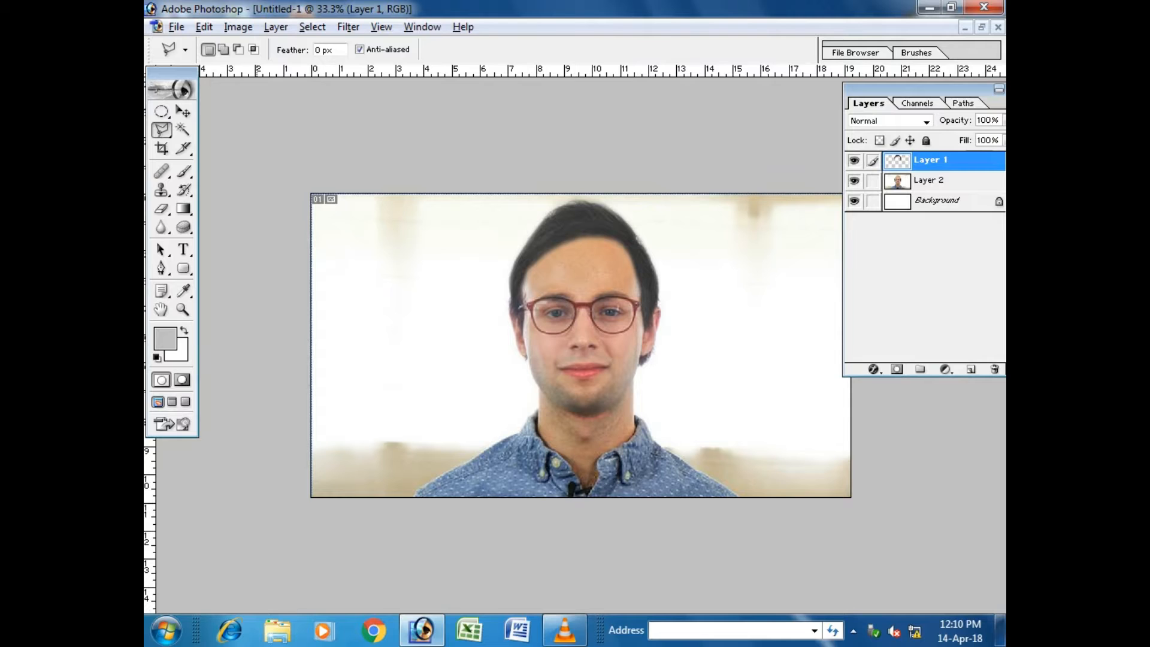
Merge the Layer 1 hair down into the bald man's photo on Layer 2
left_click(276, 27)
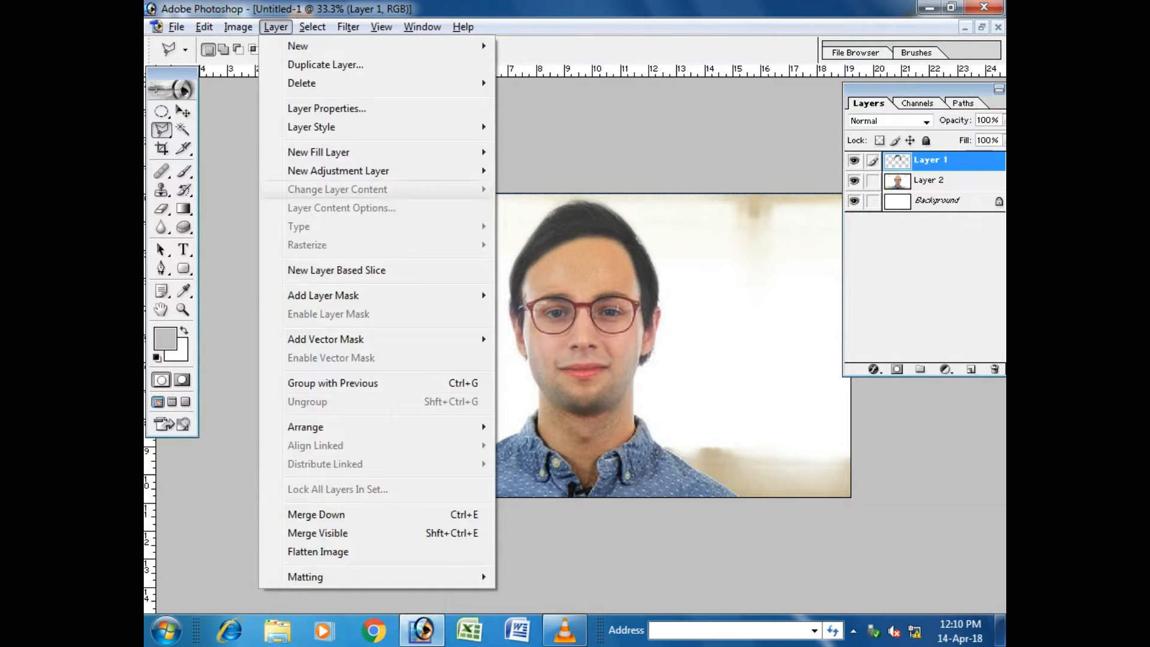
left_click(316, 514)
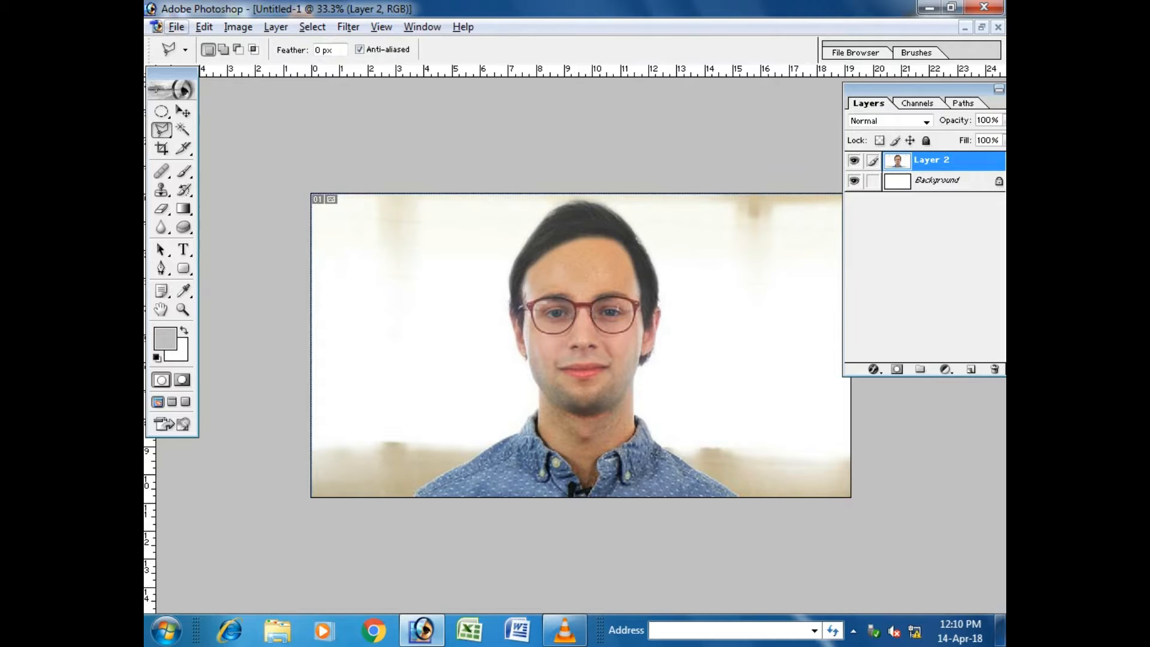
Create a new white RGB document with the 1920 x 1080 HDTV 1080i preset
left_click(176, 26)
left_click(198, 44)
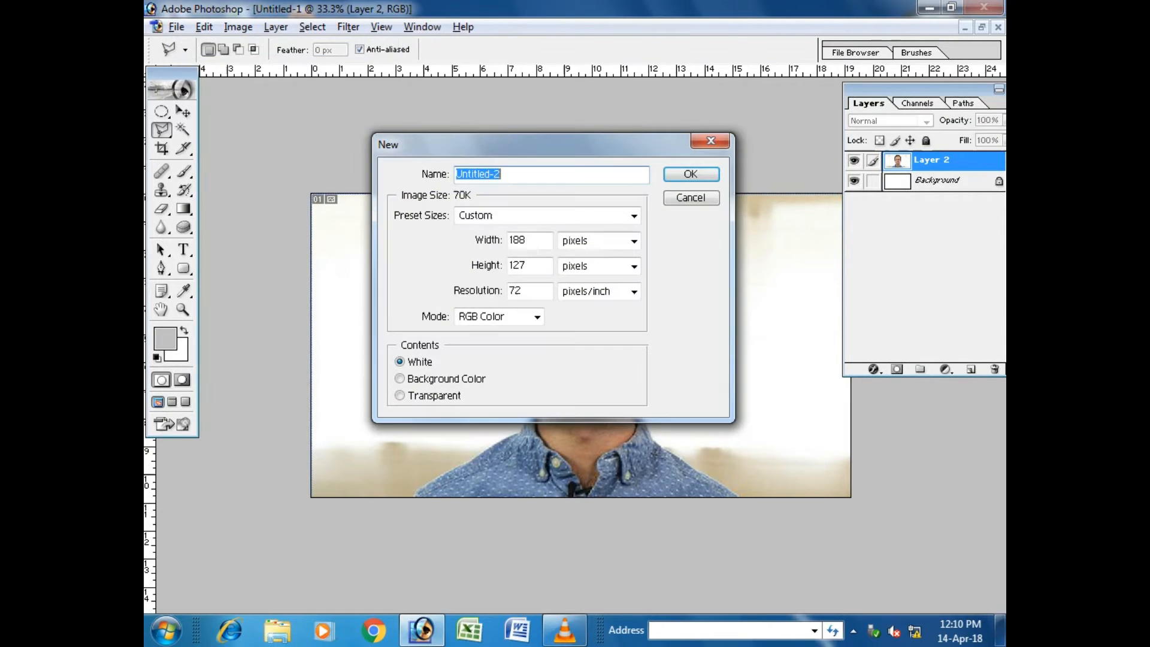
left_click(635, 216)
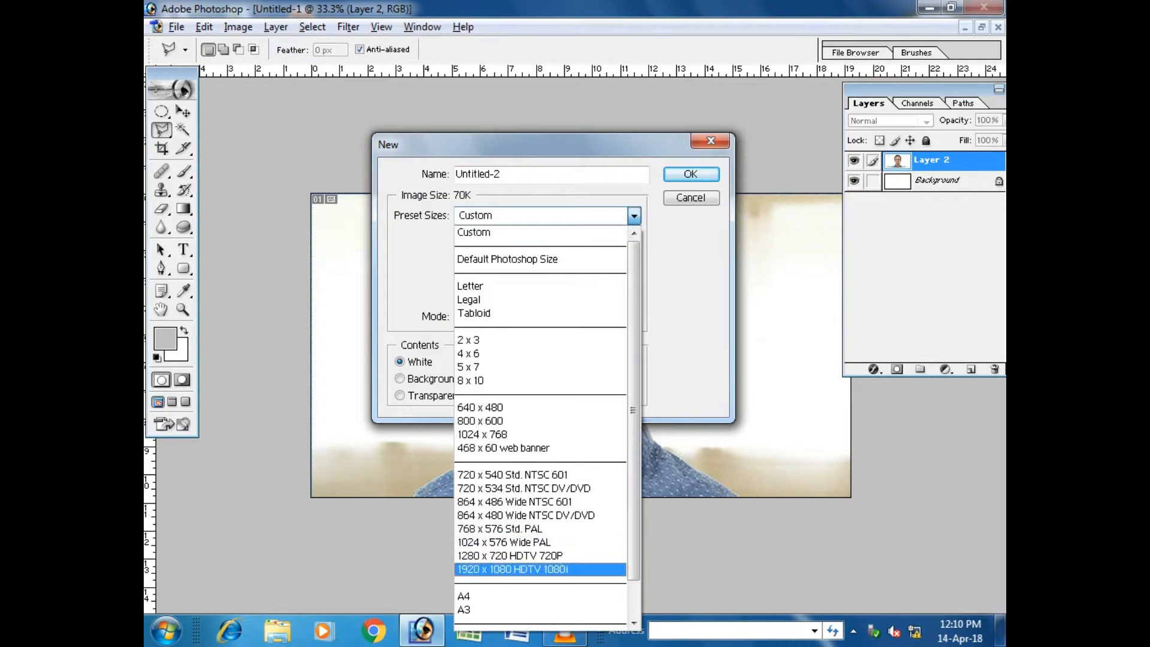
left_click(540, 570)
key("Return")
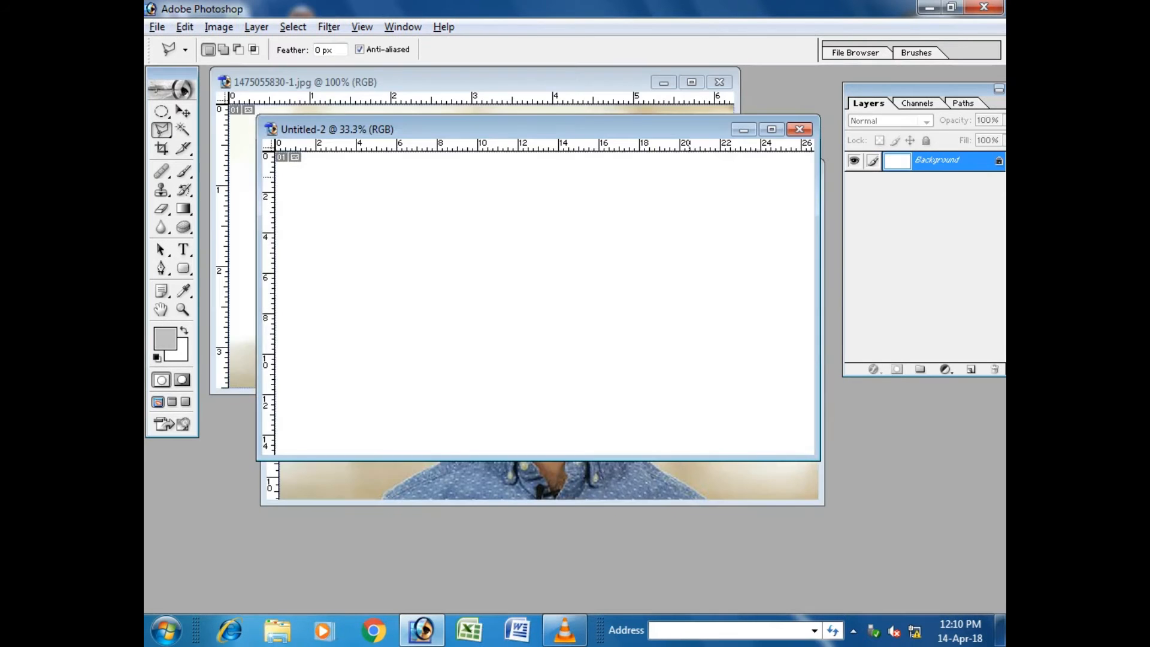
Copy the merged photo with hair from Untitled-1 into the new document, and close Untitled-1
left_click_drag(401, 129, 541, 312)
left_click(184, 112)
left_click(612, 258)
left_click_drag(611, 269, 674, 534)
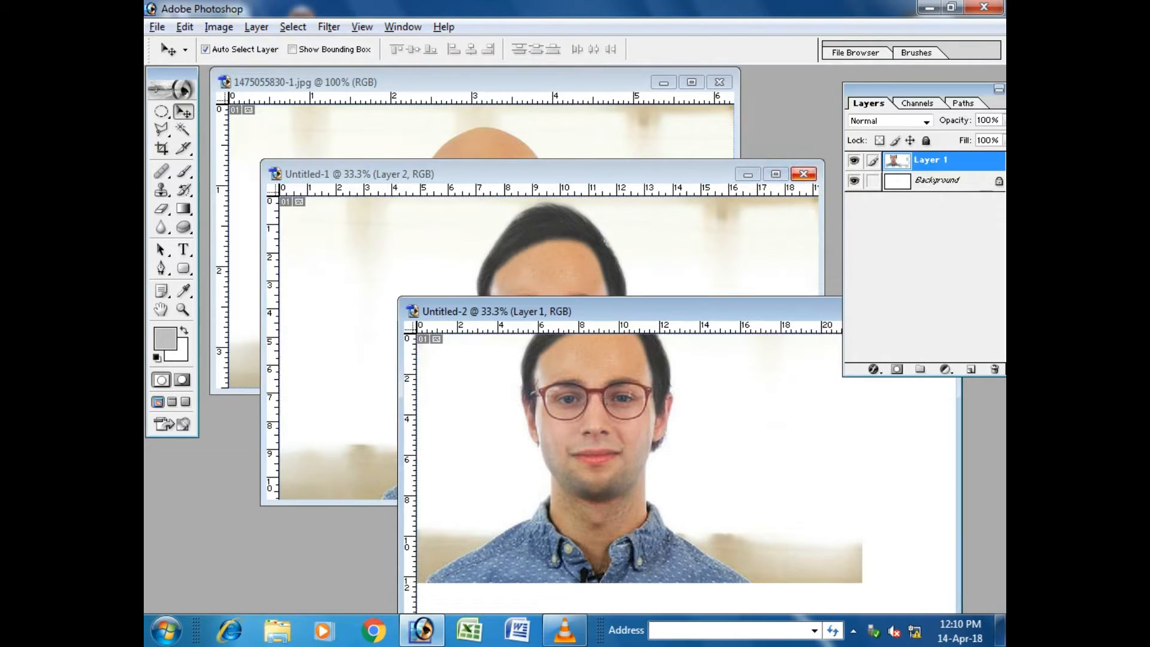
left_click(804, 173)
left_click(577, 246)
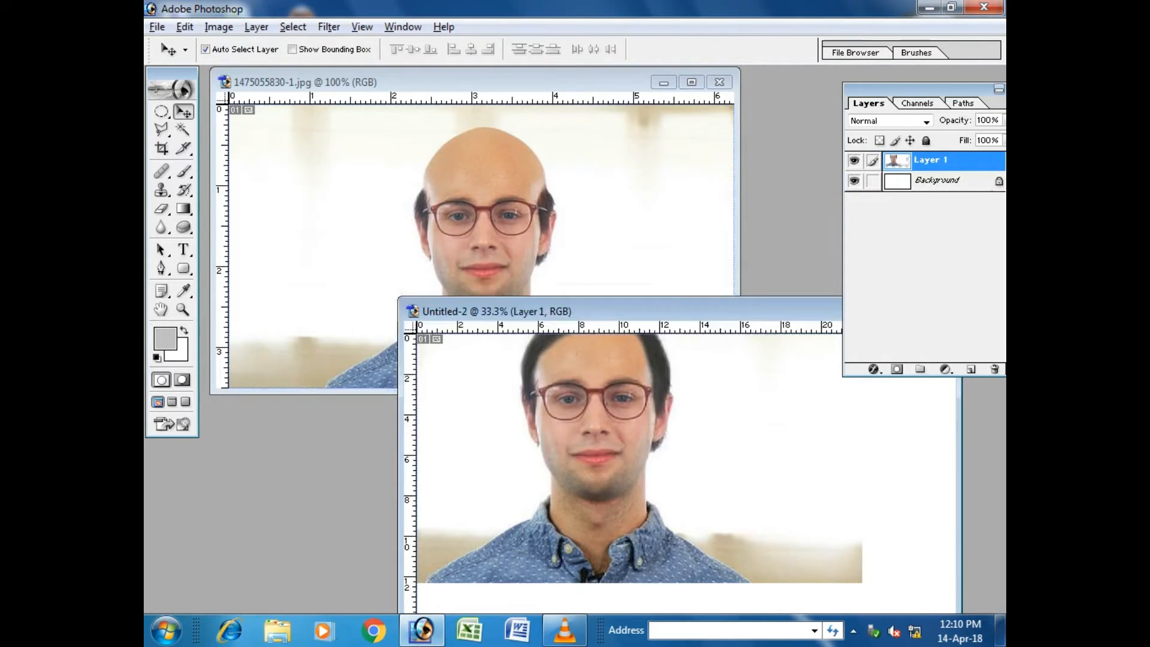
left_click(575, 258)
left_click_drag(566, 316, 716, 449)
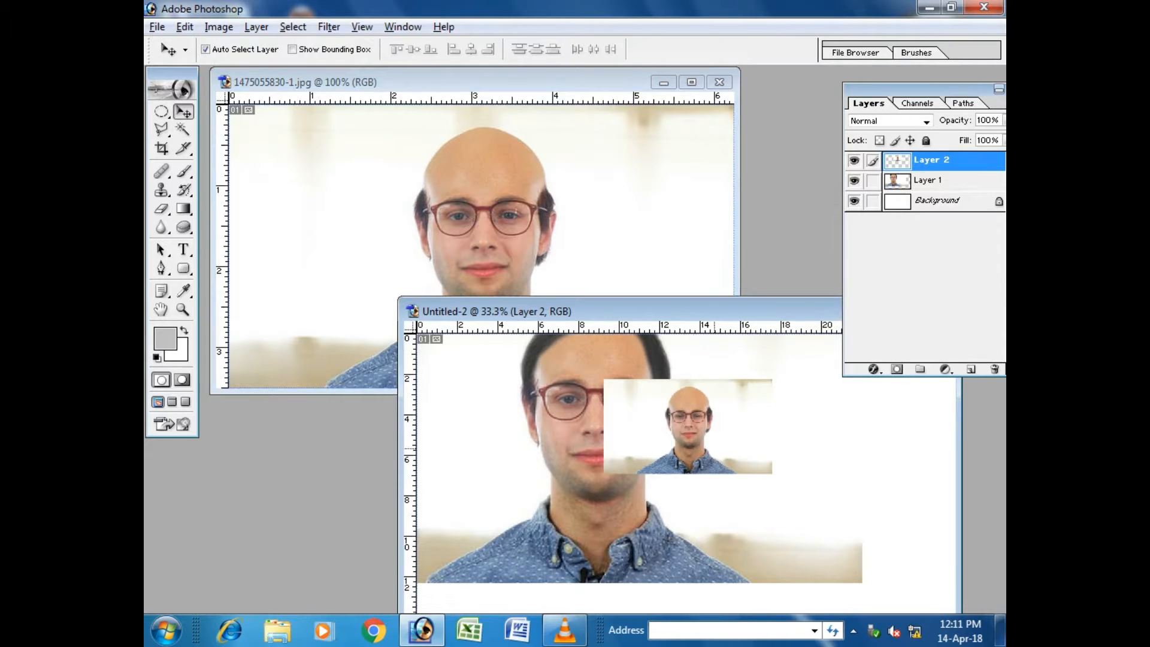
left_click(720, 82)
left_click_drag(660, 311, 523, 136)
double_click(523, 136)
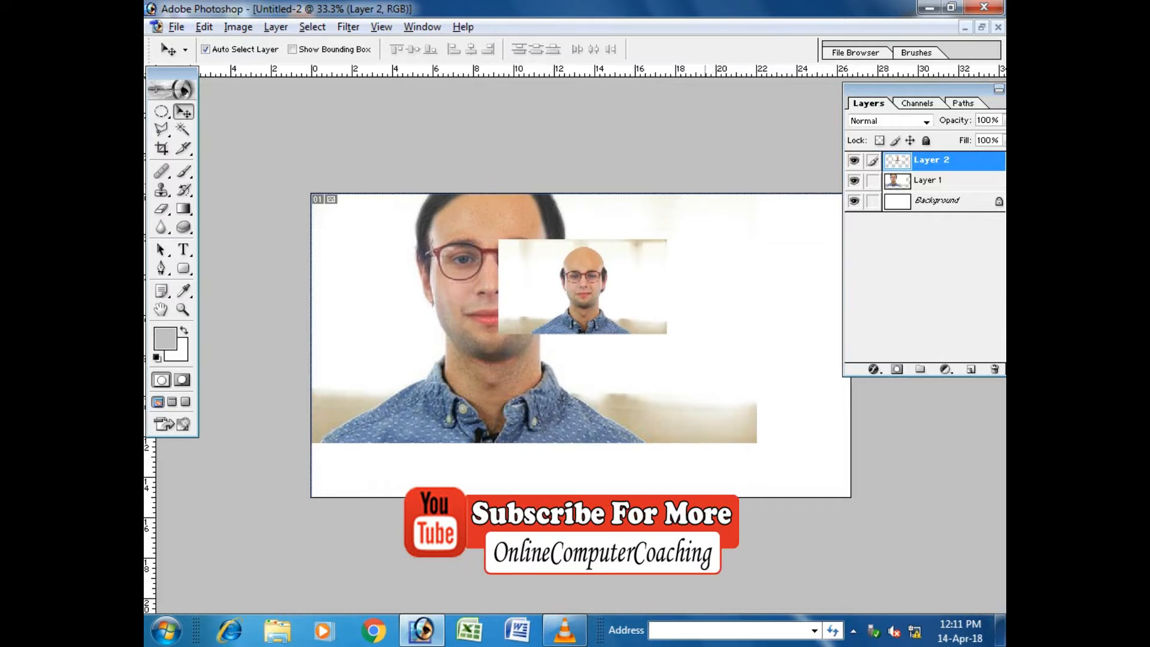
Free-transform the bald photo on Layer 2 to 320.5% height, filling the canvas height and about its right half
key("ctrl+t")
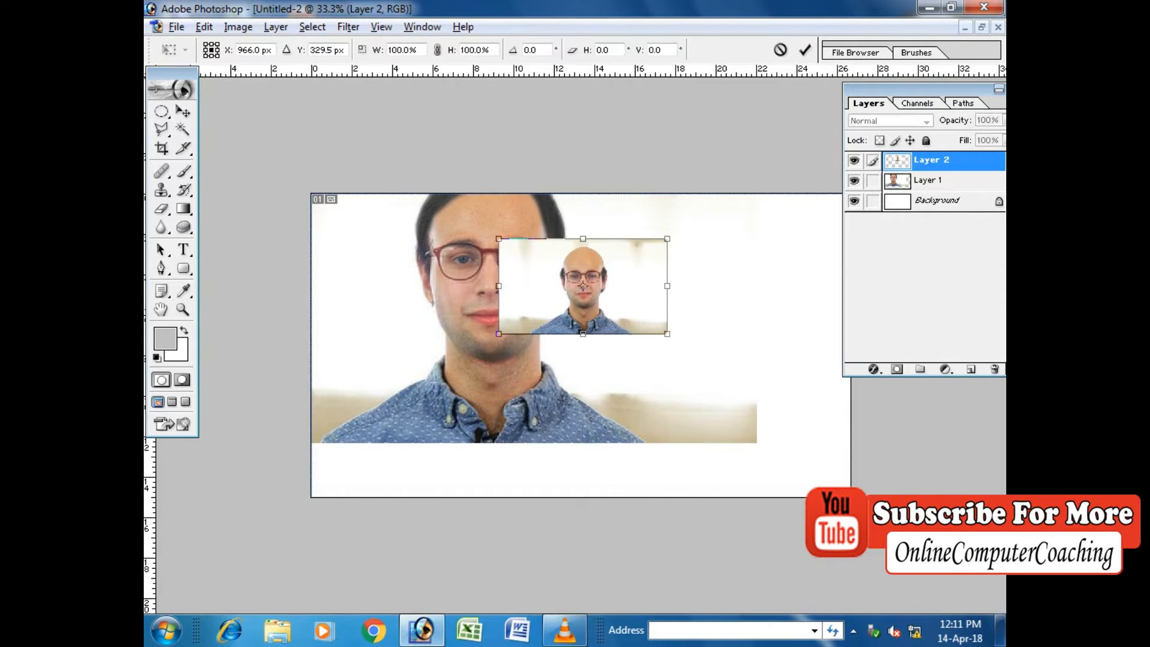
left_click_drag(582, 286, 767, 241)
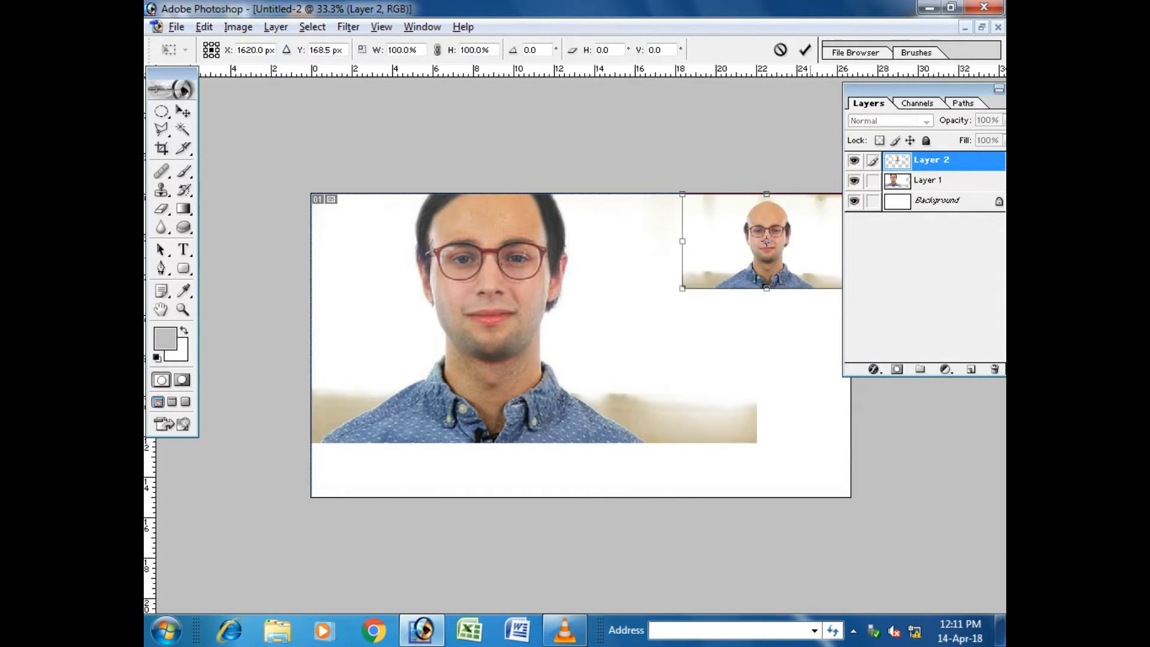
left_click_drag(767, 288, 767, 497)
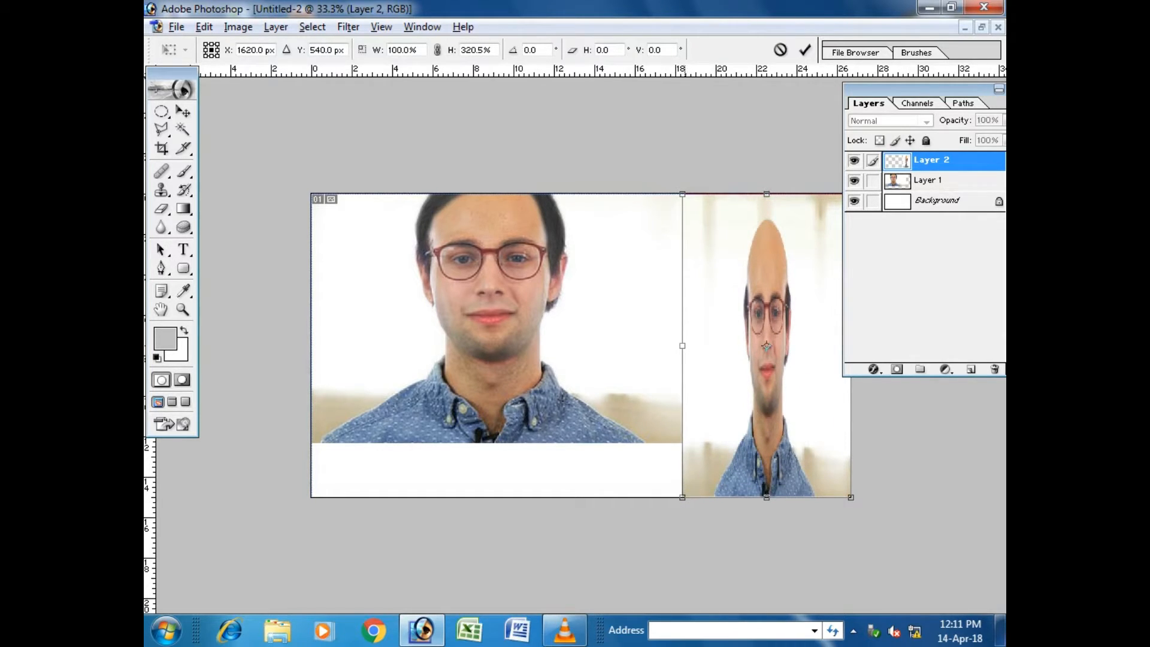
left_click_drag(682, 345, 567, 345)
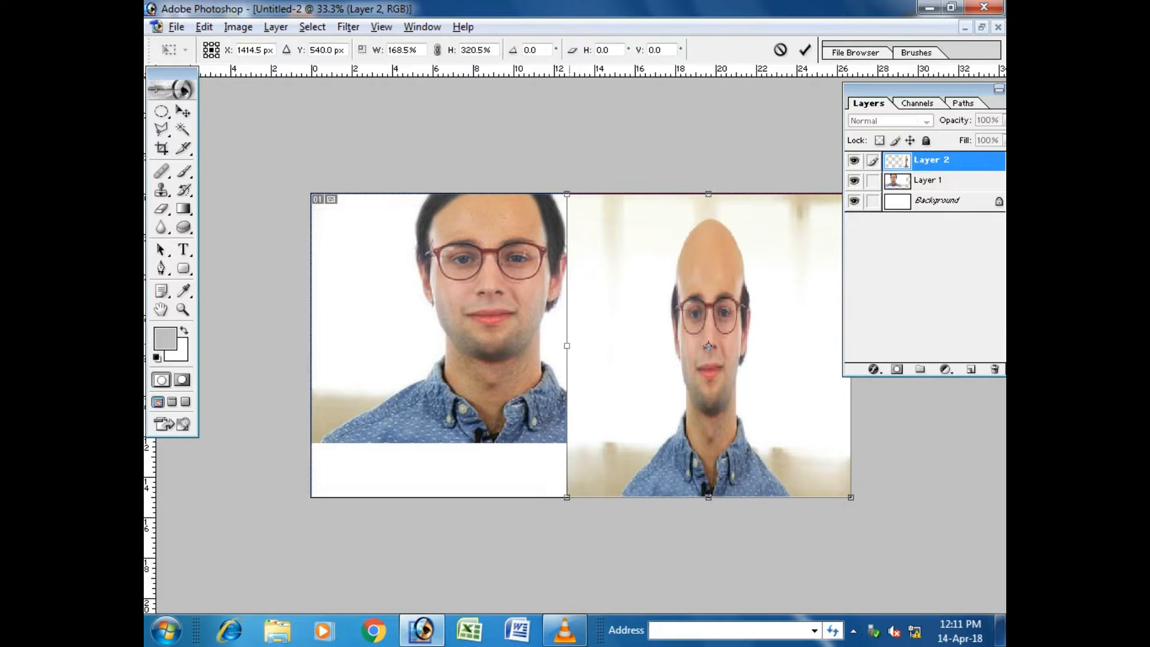
key("Return")
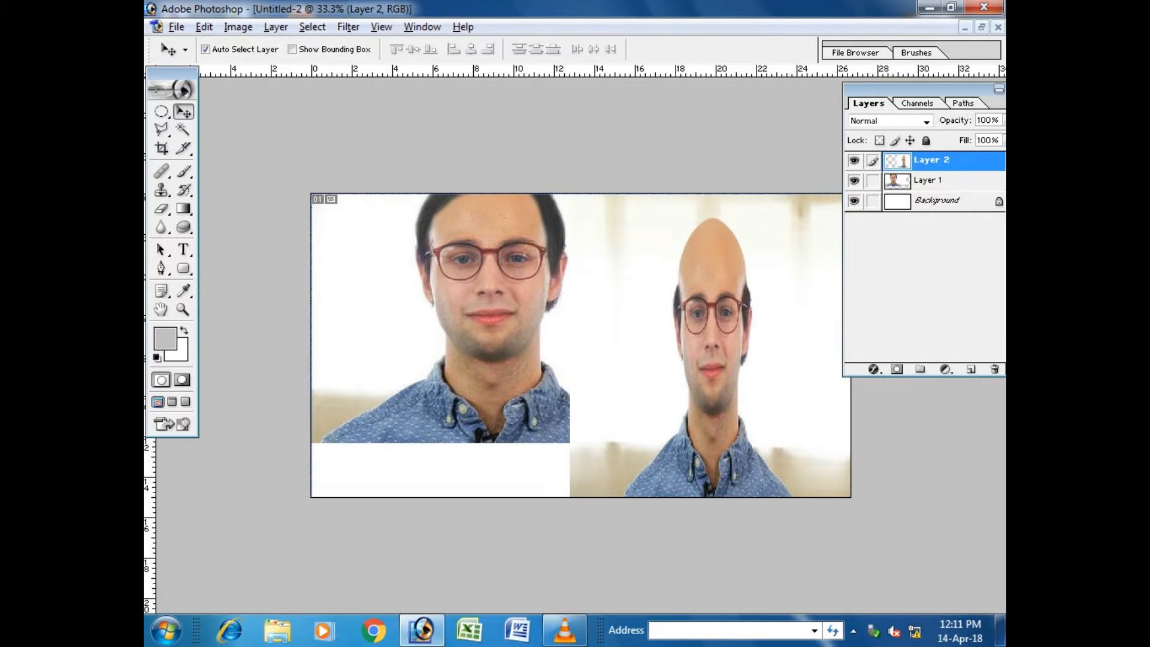
Free-transform the hair photo on Layer 1 to the full canvas height and 47.8% width, fitting the left half
left_click(931, 180)
key("ctrl+t")
left_click_drag(488, 443, 488, 497)
left_click_drag(218, 319, 312, 319)
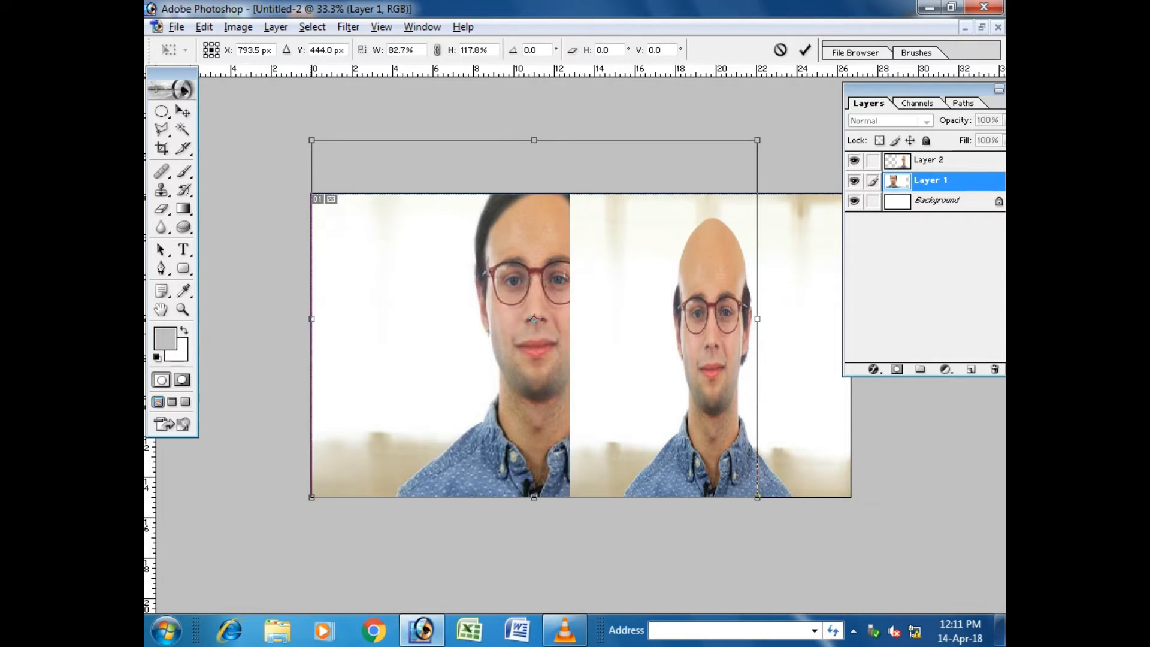
left_click_drag(758, 318, 569, 319)
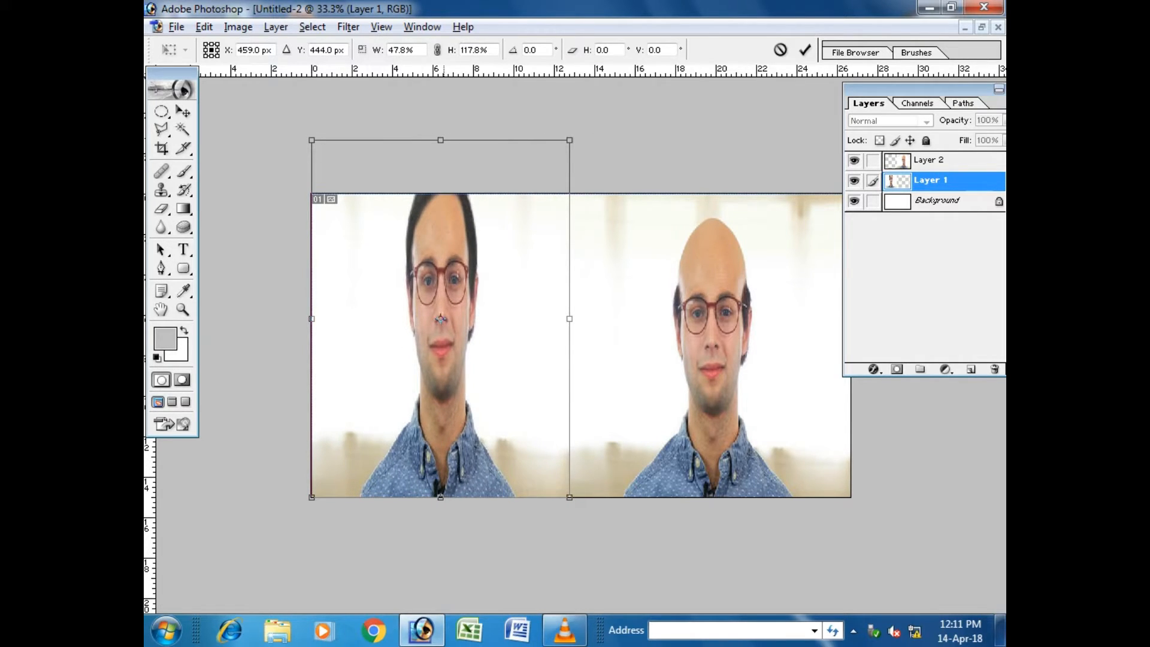
left_click_drag(440, 140, 441, 194)
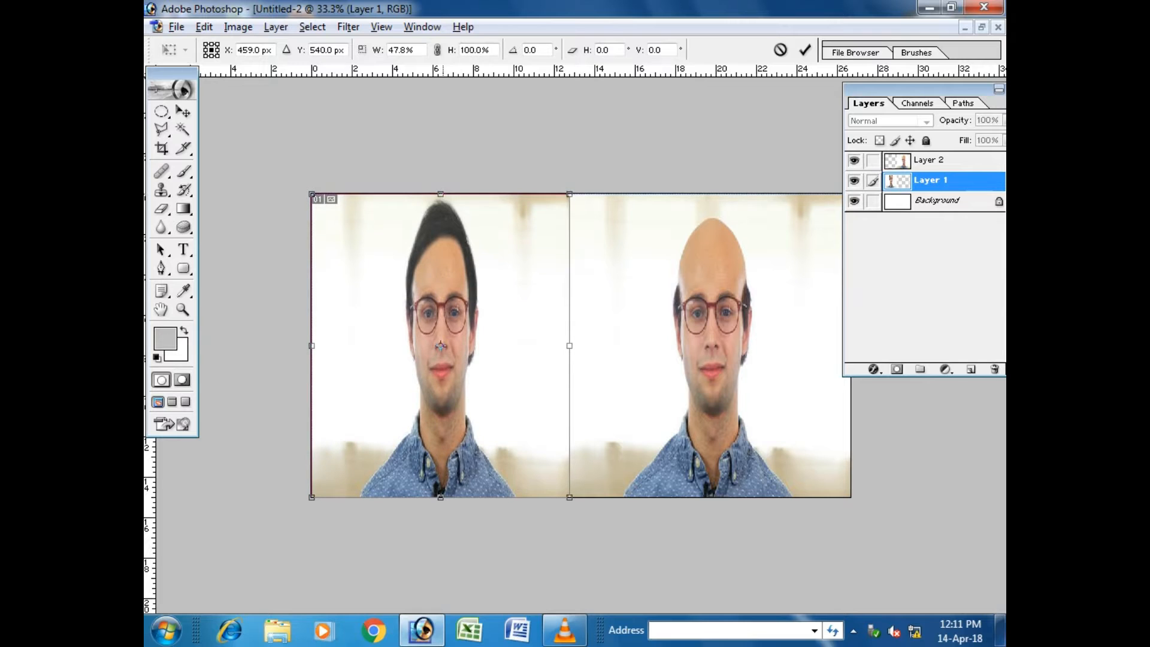
Widen the hair photo on Layer 1, centre the man in the canvas's left half, and apply the transform
left_click_drag(570, 345, 687, 345)
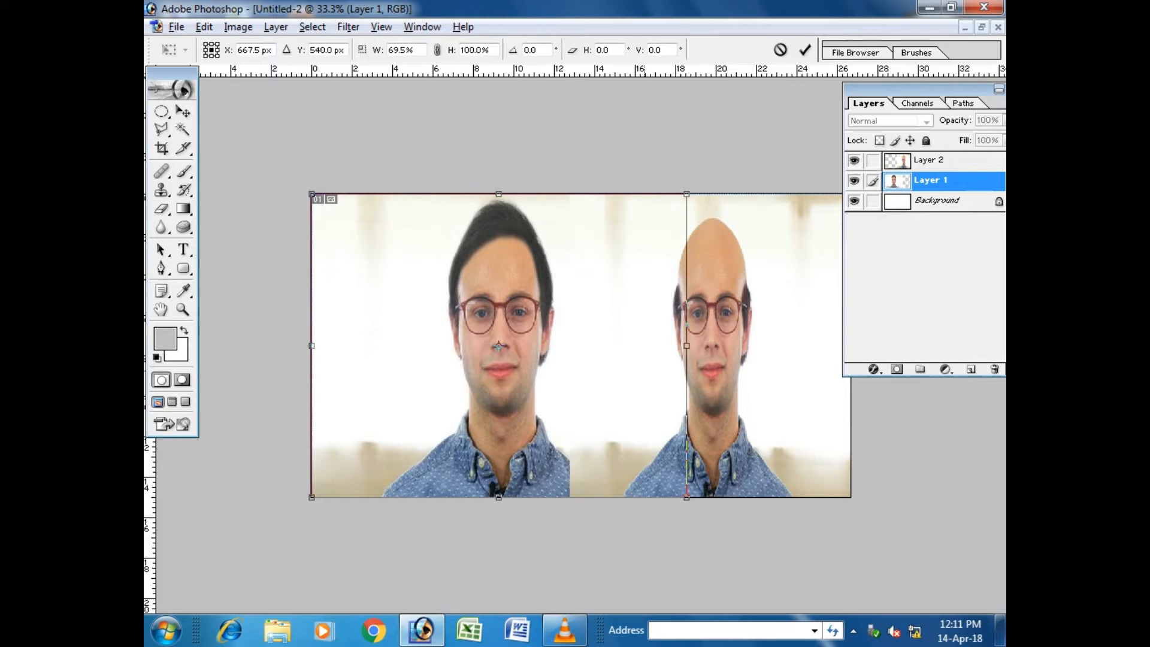
left_click_drag(520, 359, 453, 359)
left_click_drag(619, 345, 660, 346)
left_click_drag(537, 346, 522, 346)
key("Return")
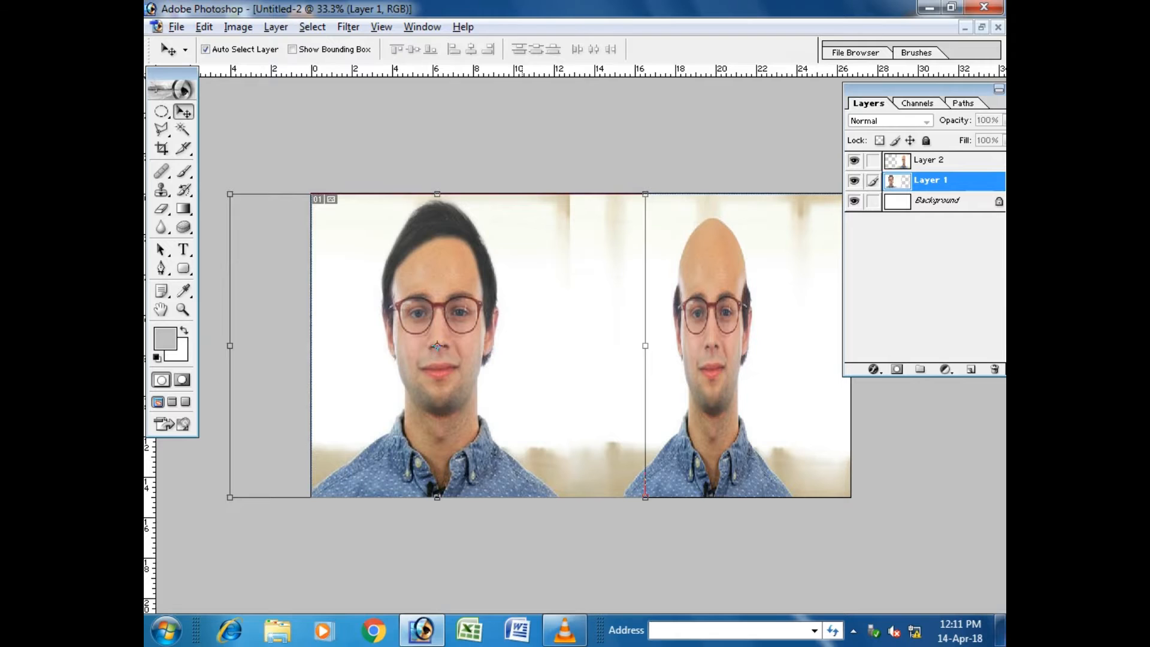
Free-transform the bald photo on Layer 2 to 148.3% width, and place the man in the canvas's right half
left_click(932, 161)
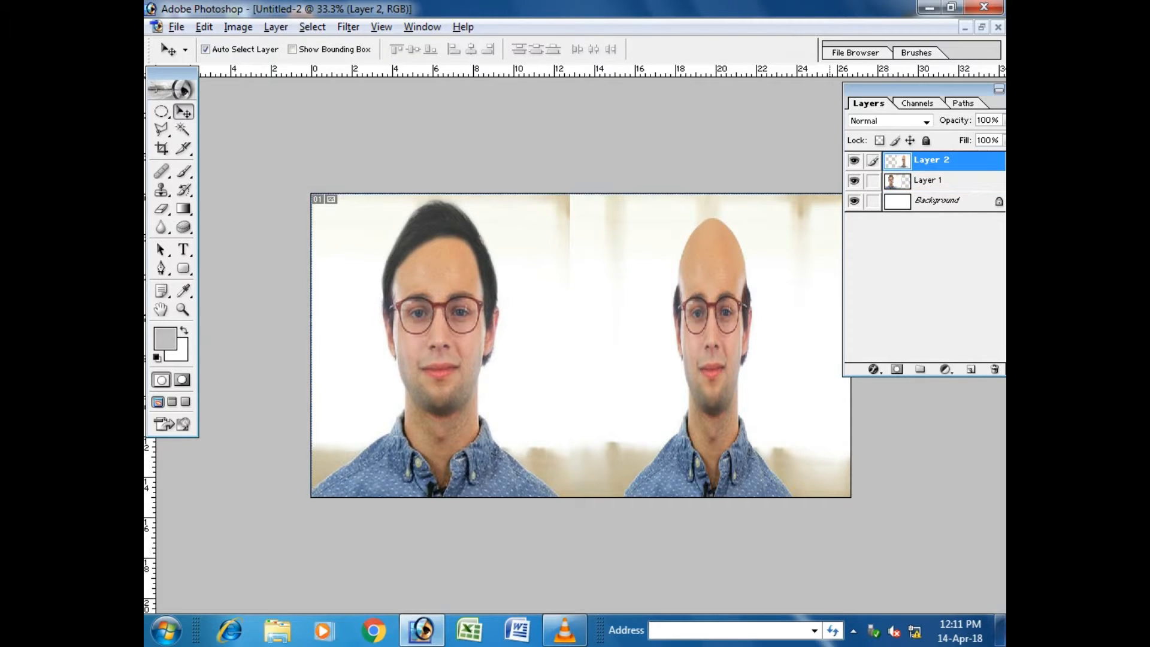
key("ctrl+t")
left_click_drag(571, 346, 435, 346)
left_click_drag(643, 345, 738, 346)
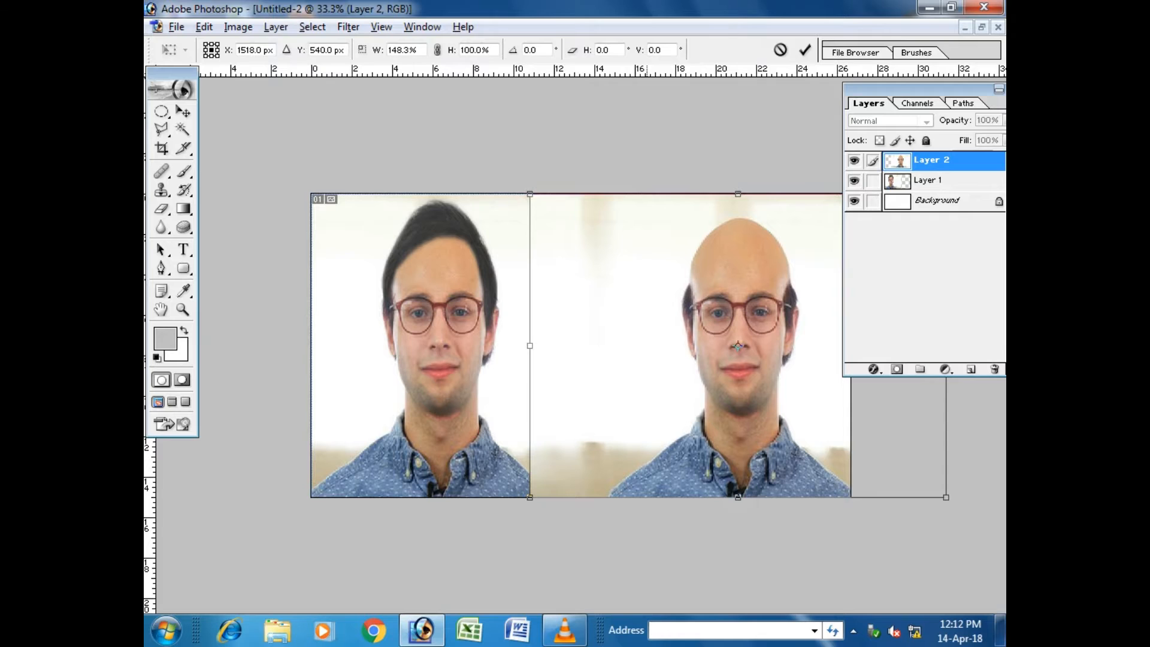
key("Return")
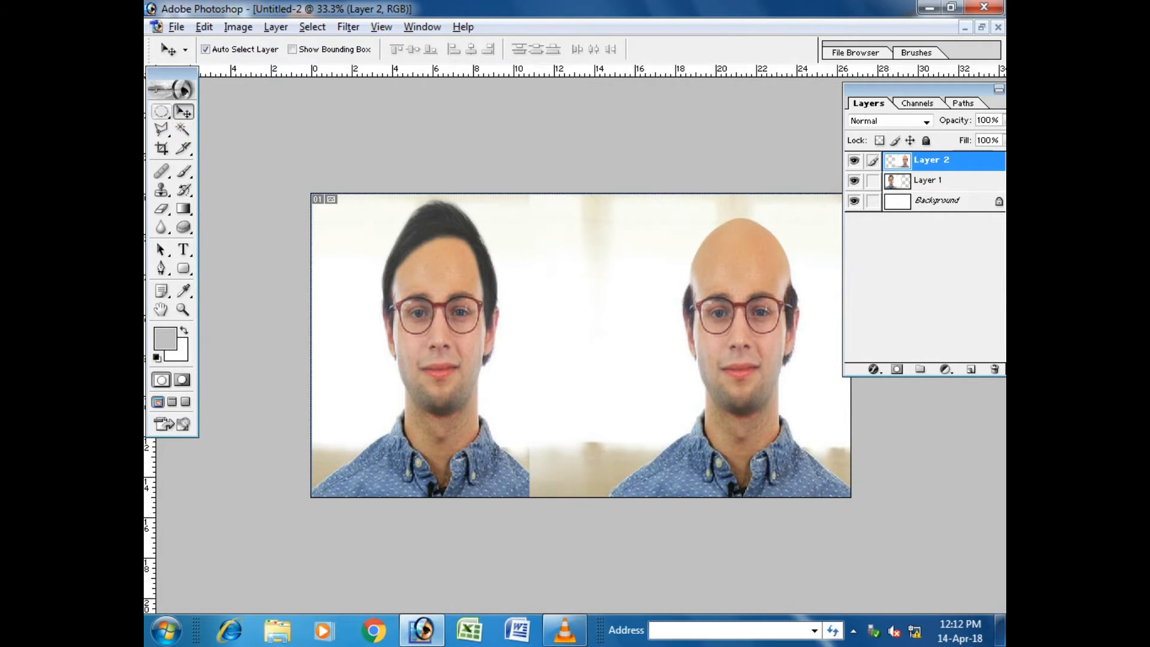
Delete the Layer 2 background strip between the two men with a rectangular selection, undoing the first cut and reselecting slightly farther left, and deselect
left_click(161, 111)
left_click(256, 112)
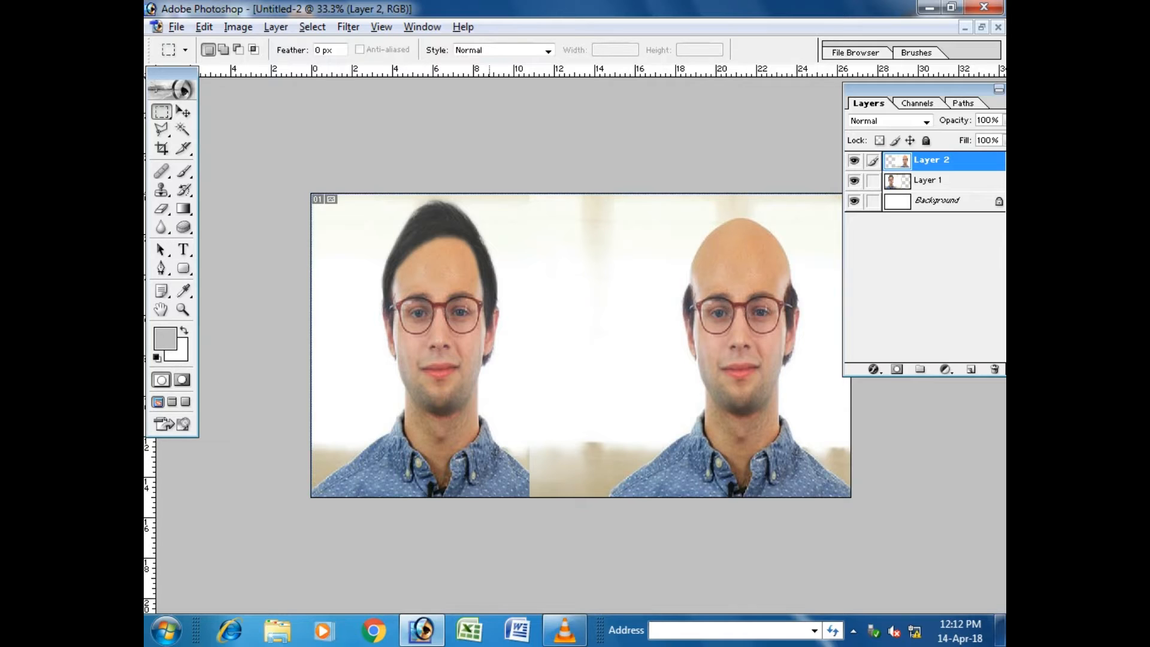
left_click_drag(499, 194, 613, 528)
key("Delete")
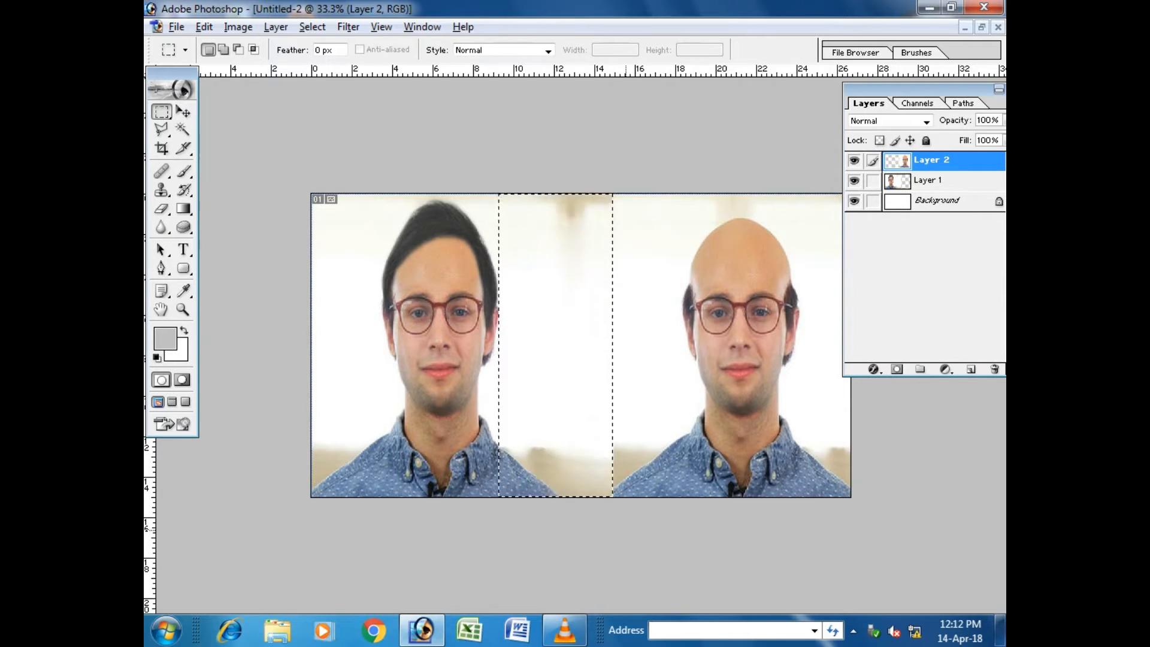
key("ctrl+z")
left_click_drag(490, 193, 606, 513)
key("Delete")
key("ctrl+d")
key("Delete")
key("ctrl+d")
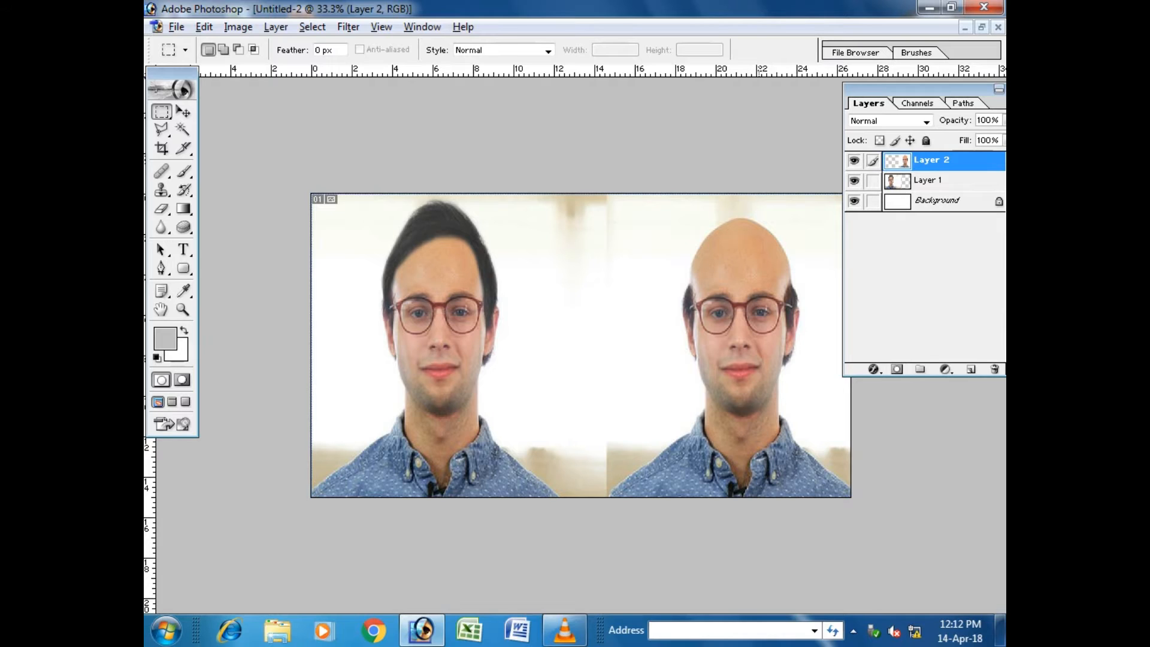
Hide and show the Layer 1 photo to check which part of the image it covers
left_click(941, 180)
left_click(853, 180)
left_click(854, 181)
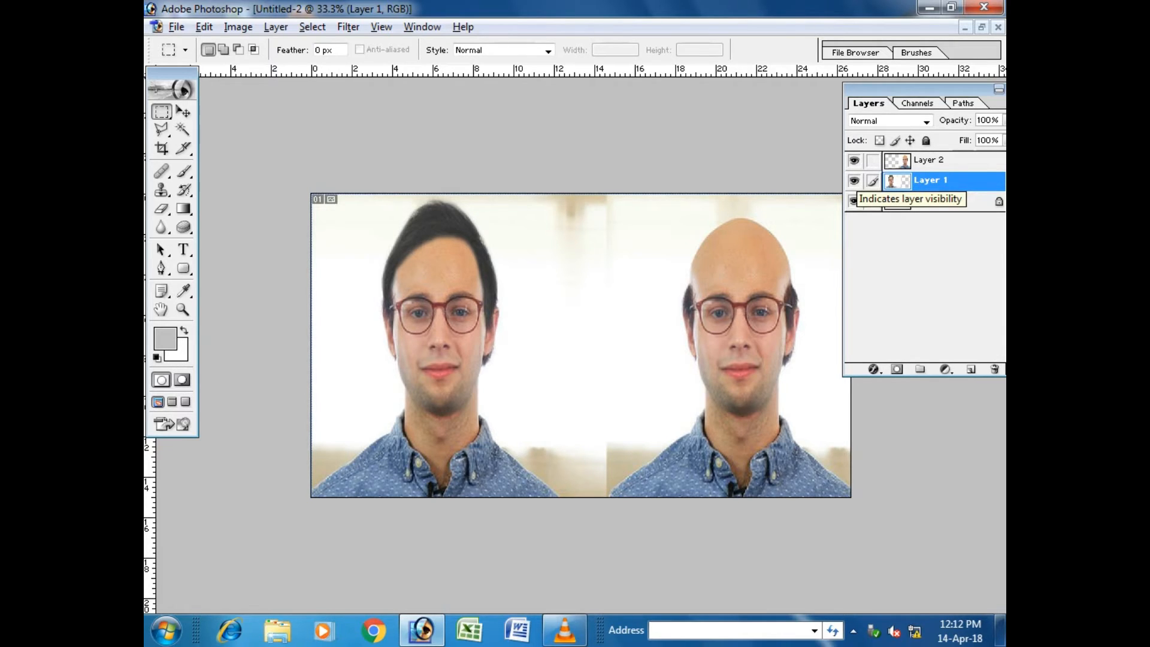
Nudge the bald photo on Layer 2 slightly to the left so both shoulders fit inside the canvas
left_click(953, 161)
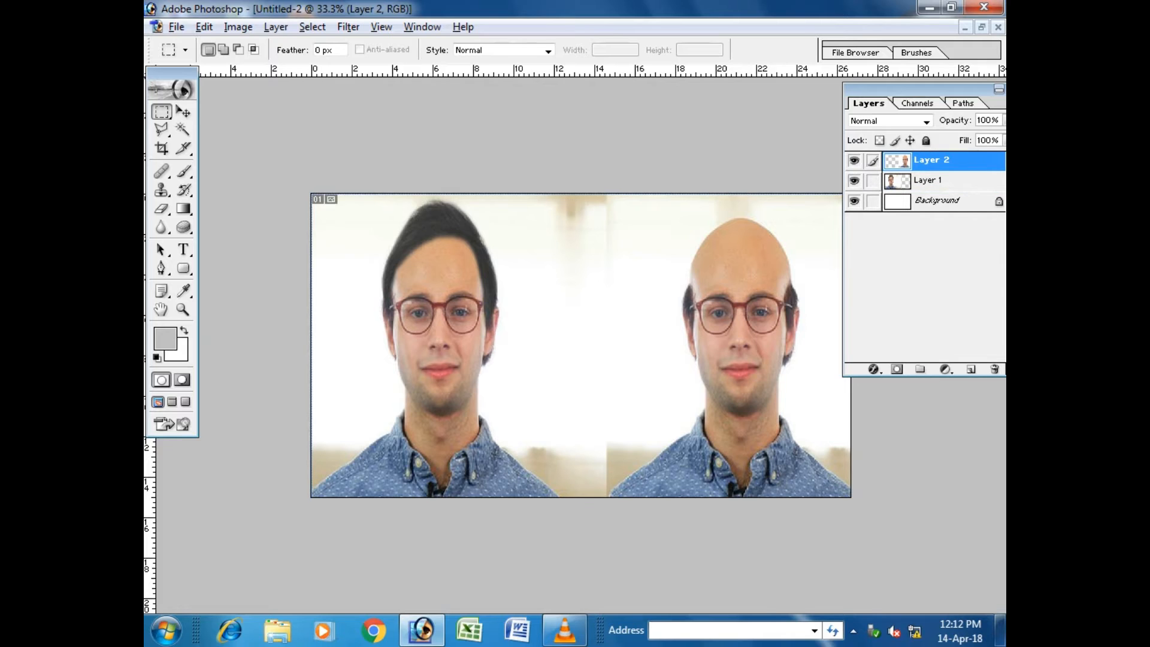
key("ctrl+Left")
key("ctrl+Left")
key("ctrl+Left")
key("ctrl+Left")
key("ctrl+Left")
key("ctrl+Left")
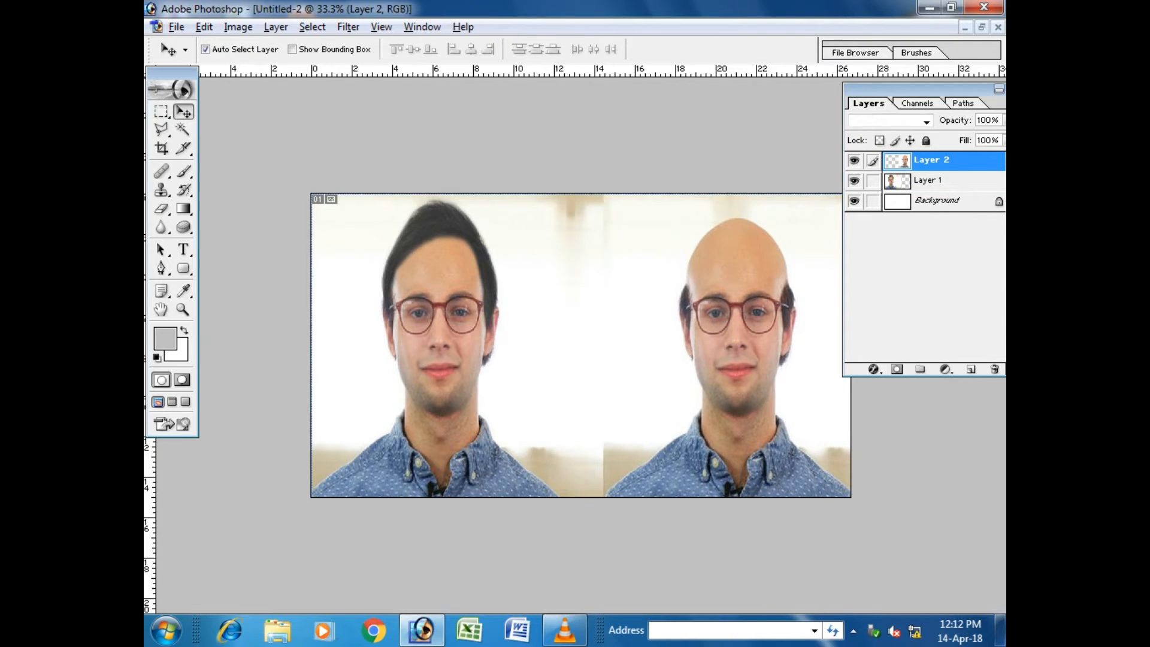
key("Left")
key("Left")
key("Left")
key("Left")
key("Left")
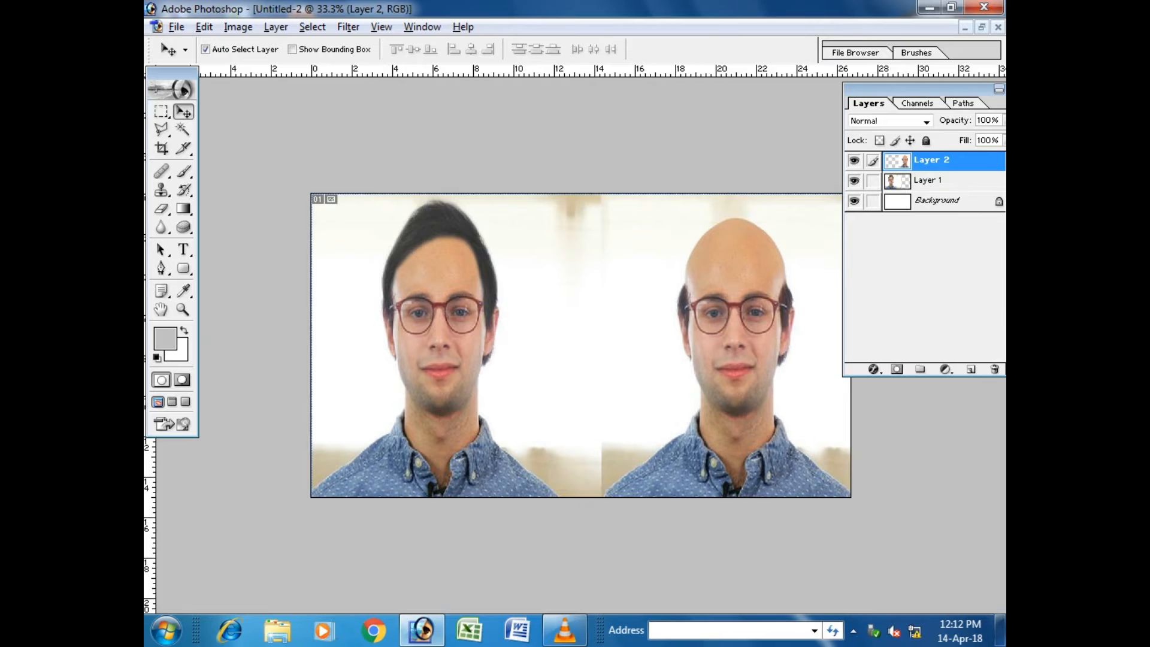
key("Left")
key("Left")
key("Left")
key("Left")
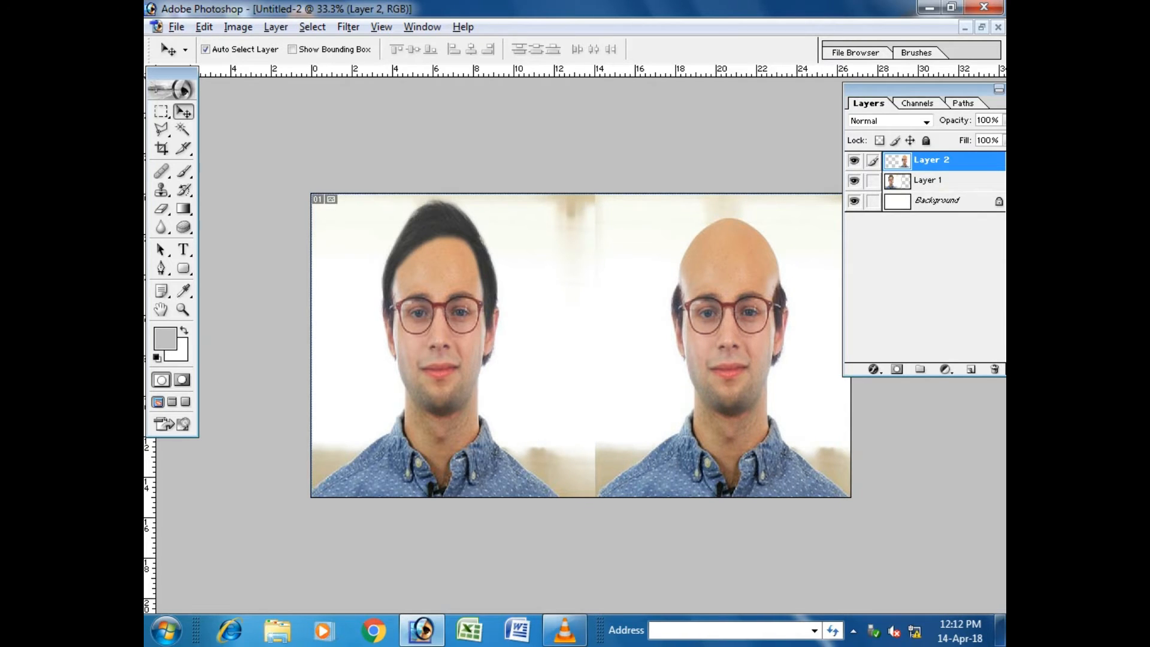
key("Left")
key("Left")
key("Left")
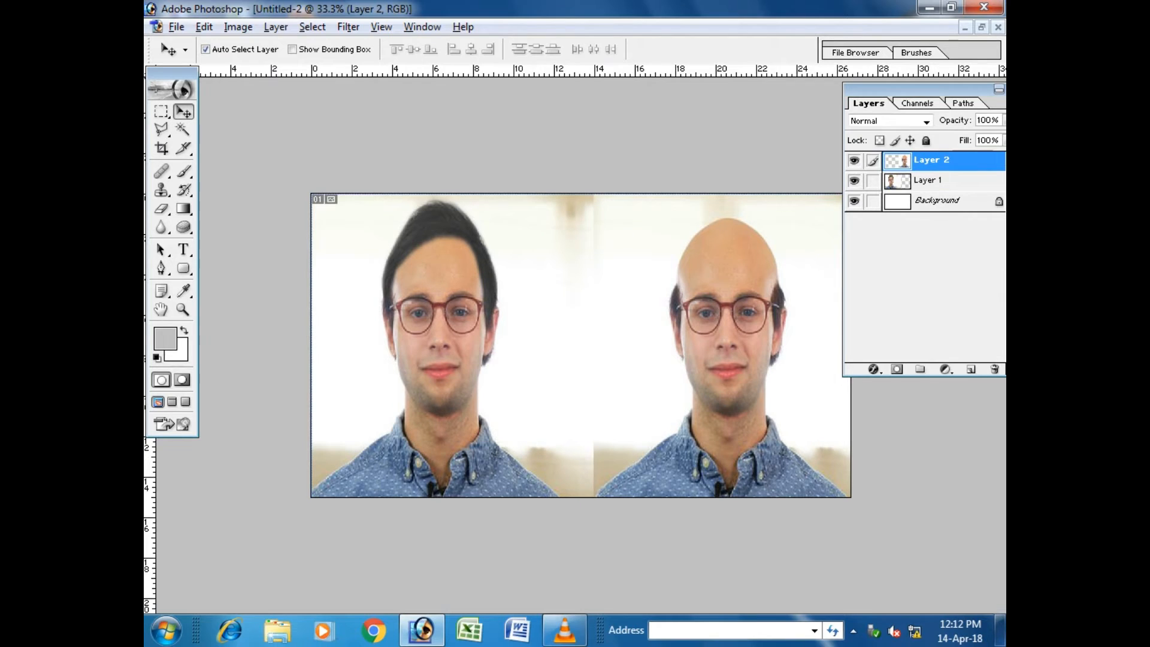
Nudge the hair photo on Layer 1 slightly to the right, closer to the bald photo
left_click(931, 181)
key("Right")
key("Right")
key("Right")
key("Right")
key("Right")
key("Right")
key("Right")
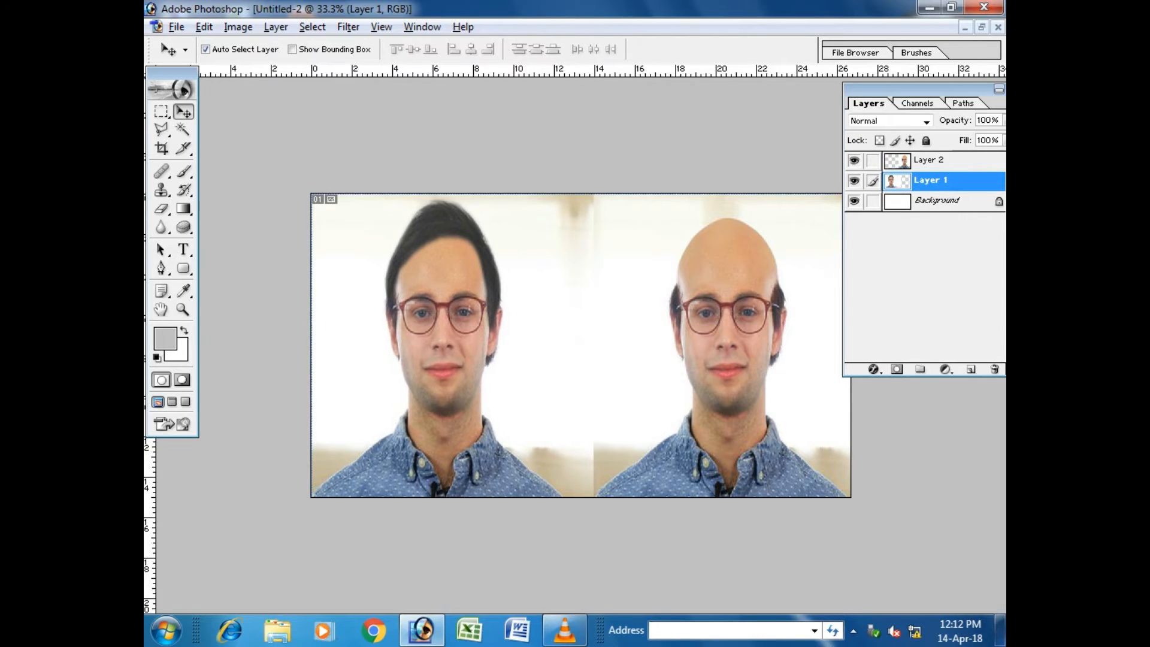
key("Right")
key("Right")
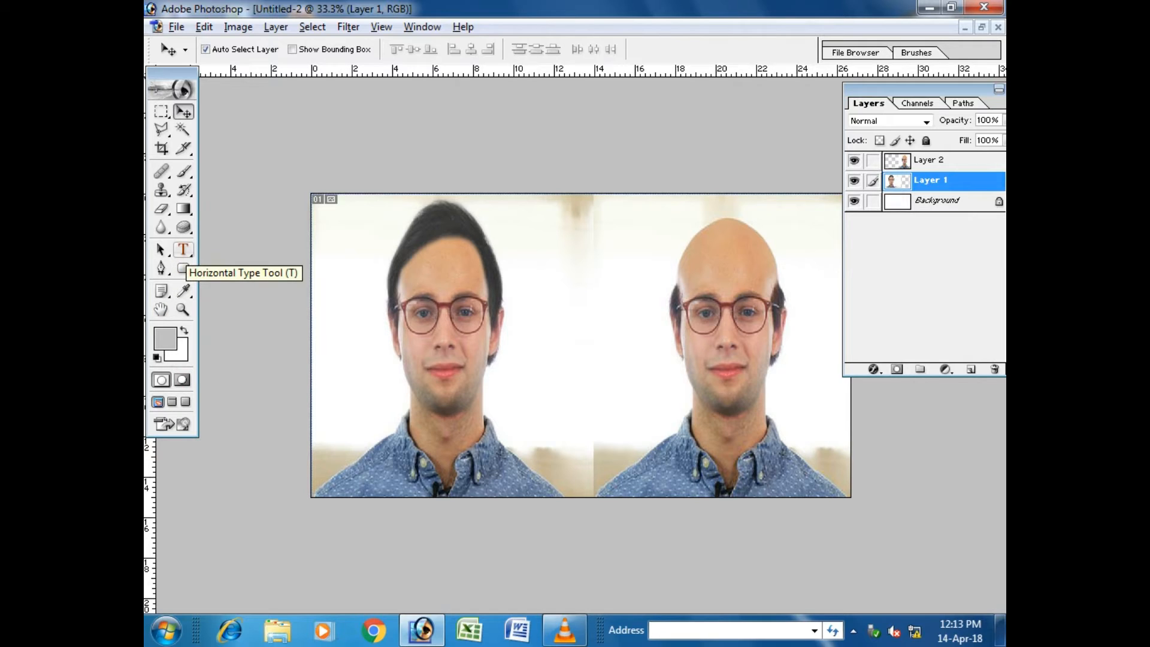
Add a horizontal Constantia text line reading "Before" at 30 pt between the two men
left_click(183, 249)
left_click(554, 458)
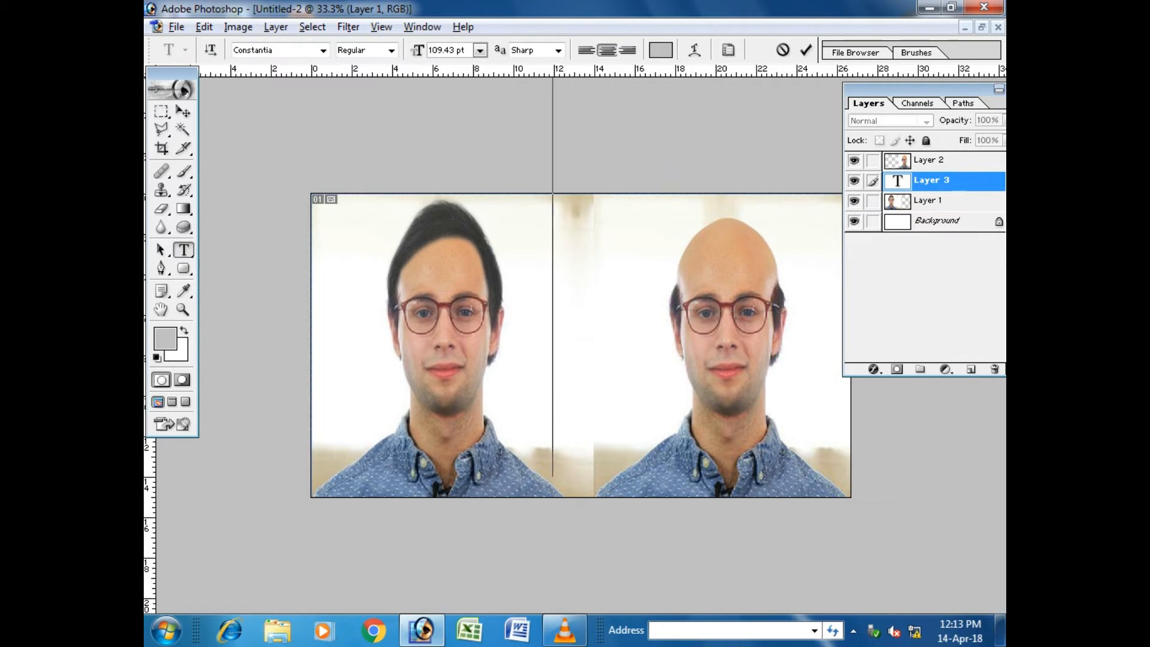
left_click(480, 50)
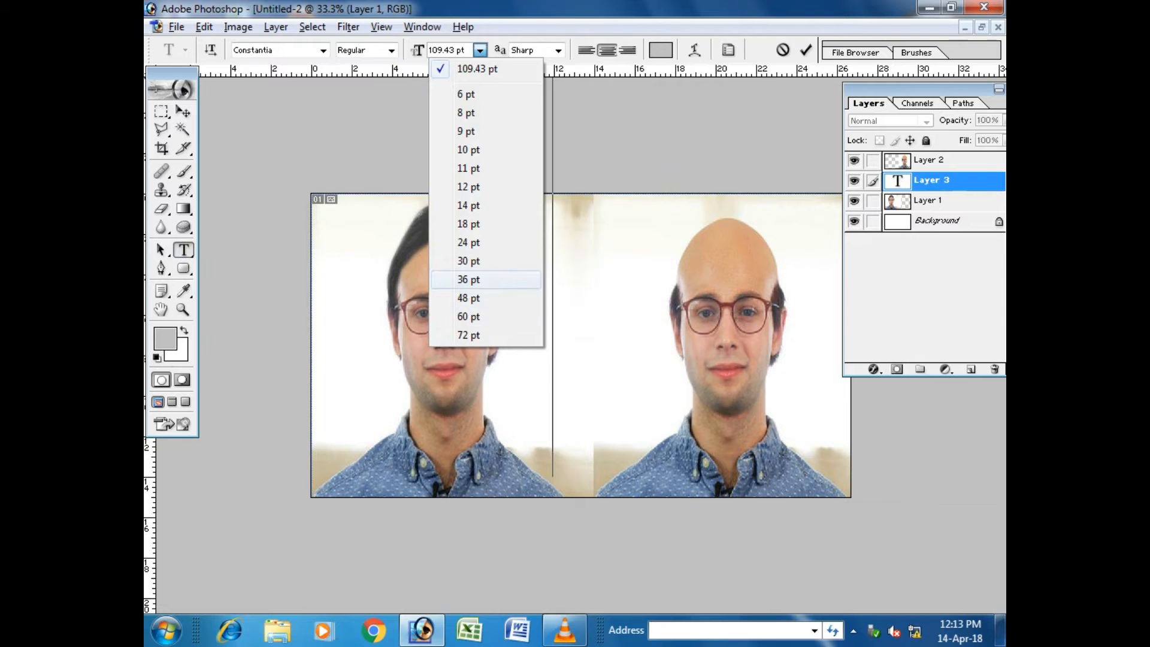
left_click(469, 260)
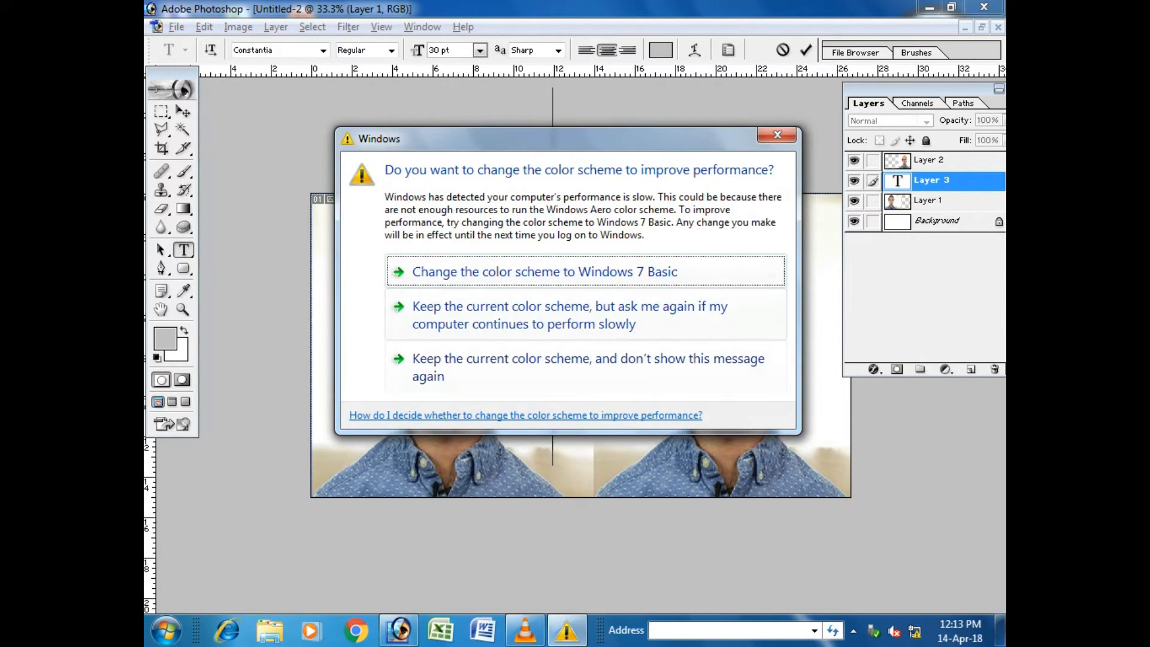
key("Escape")
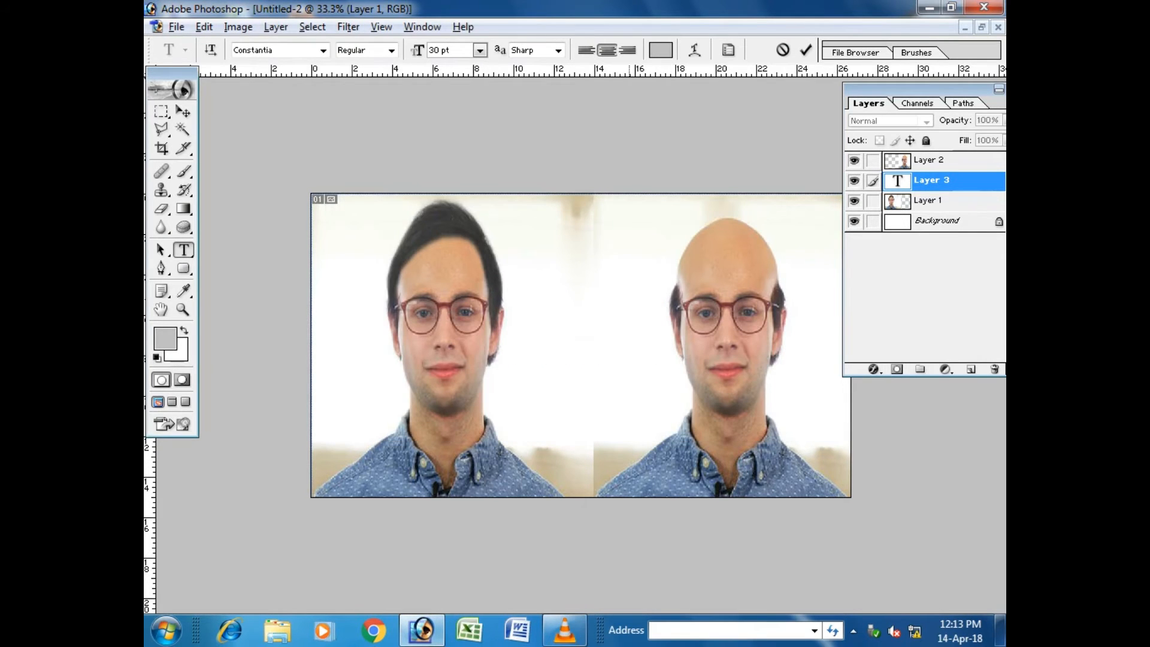
key("ctrl+minus")
key("ctrl+minus")
key("ctrl+minus")
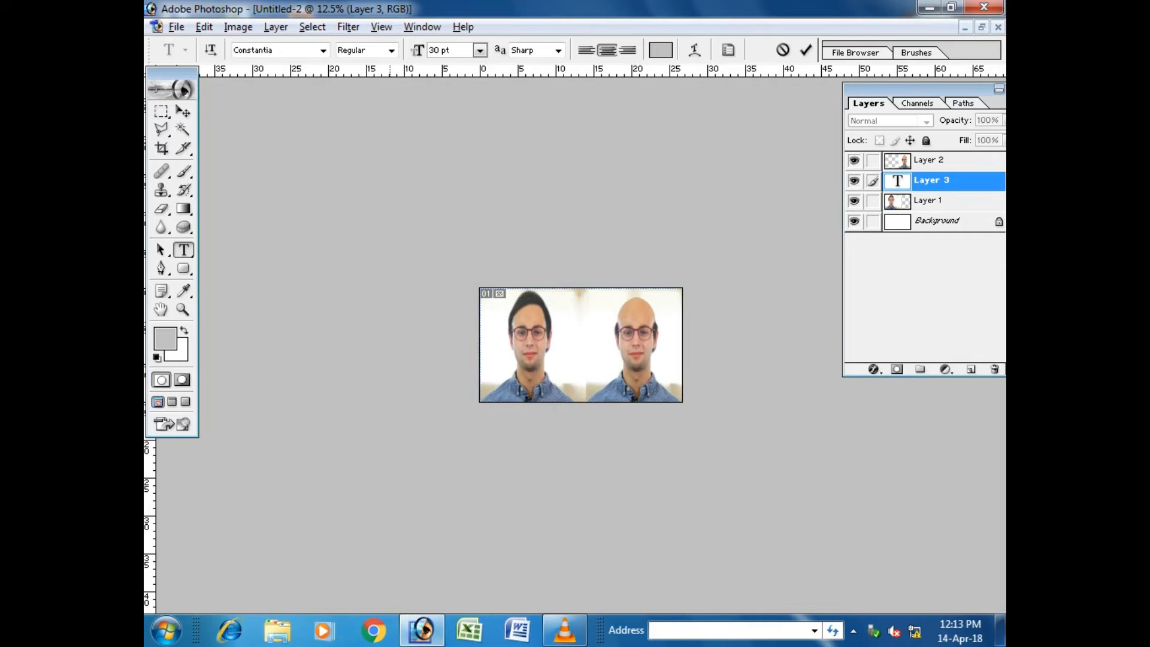
Select all of the new text and set its color to near-black 0A0000
key("ctrl+a")
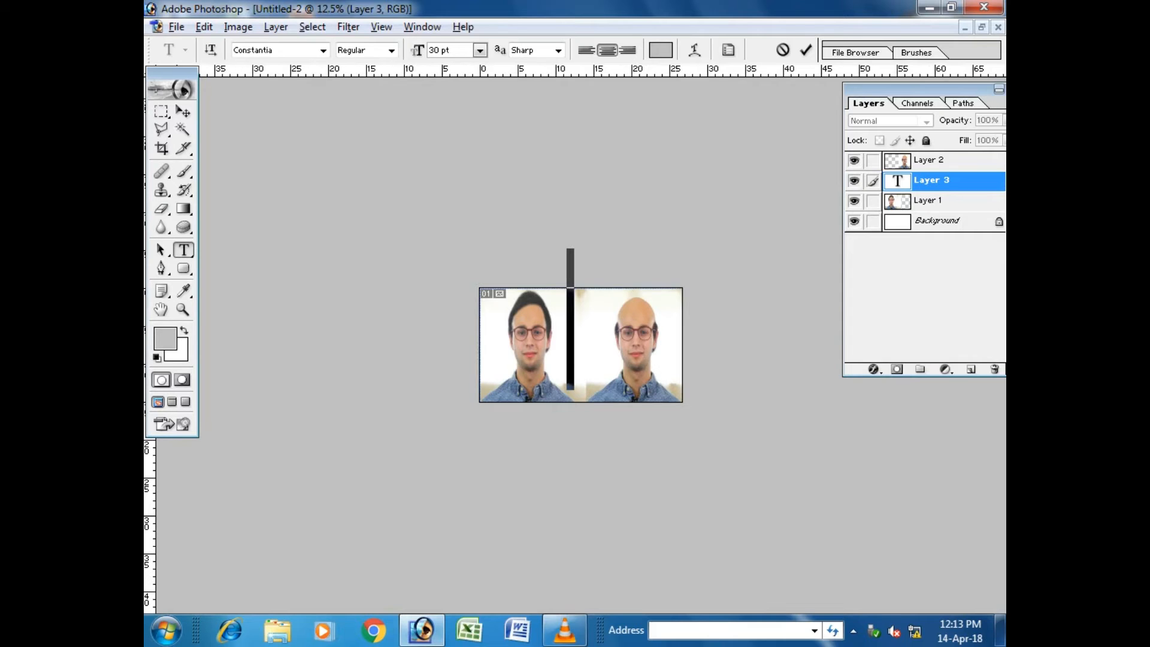
left_click(661, 50)
left_click(731, 319)
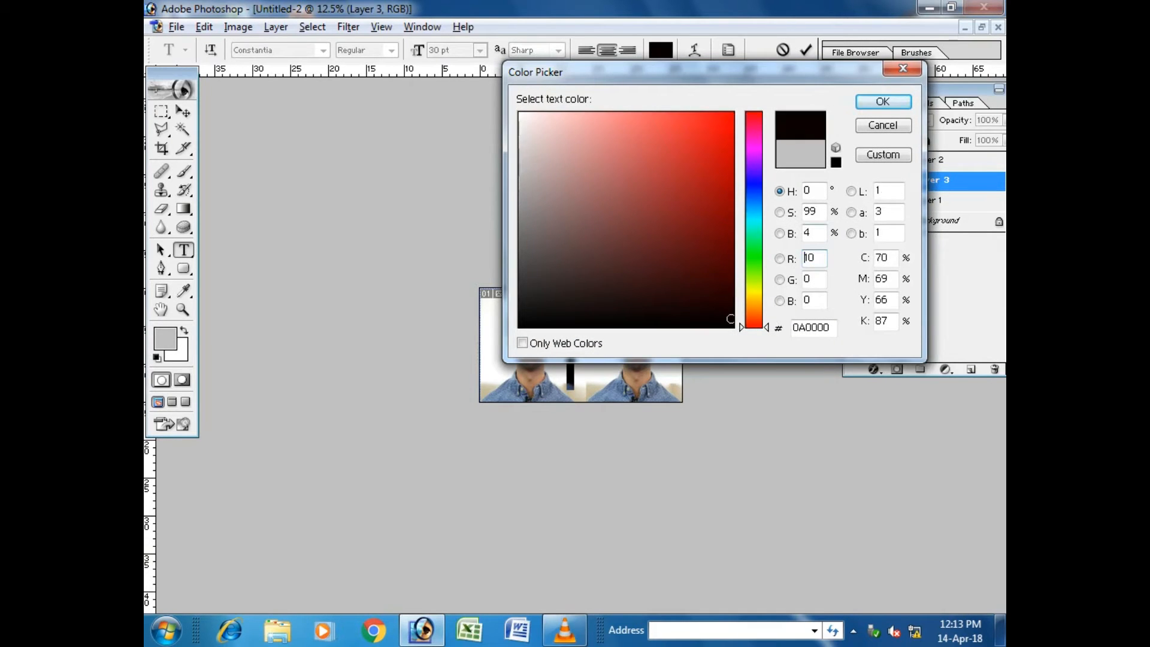
key("Return")
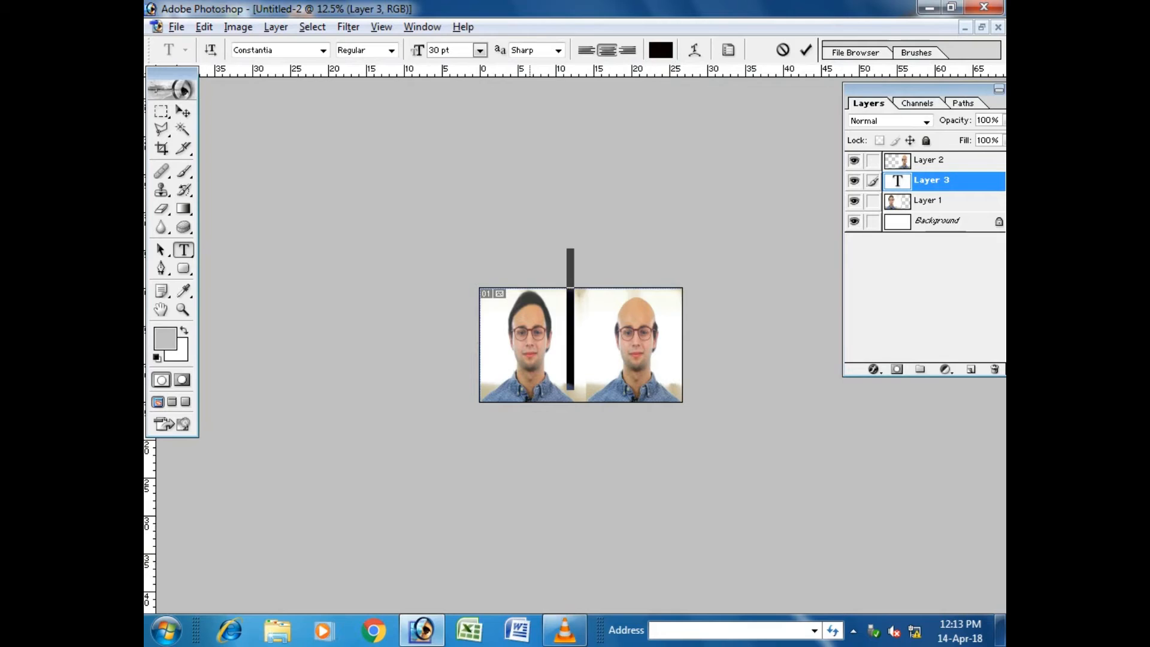
Move the Before text down from above the canvas onto the image, beside the head of the man with hair
left_click(183, 112)
key("ctrl+t")
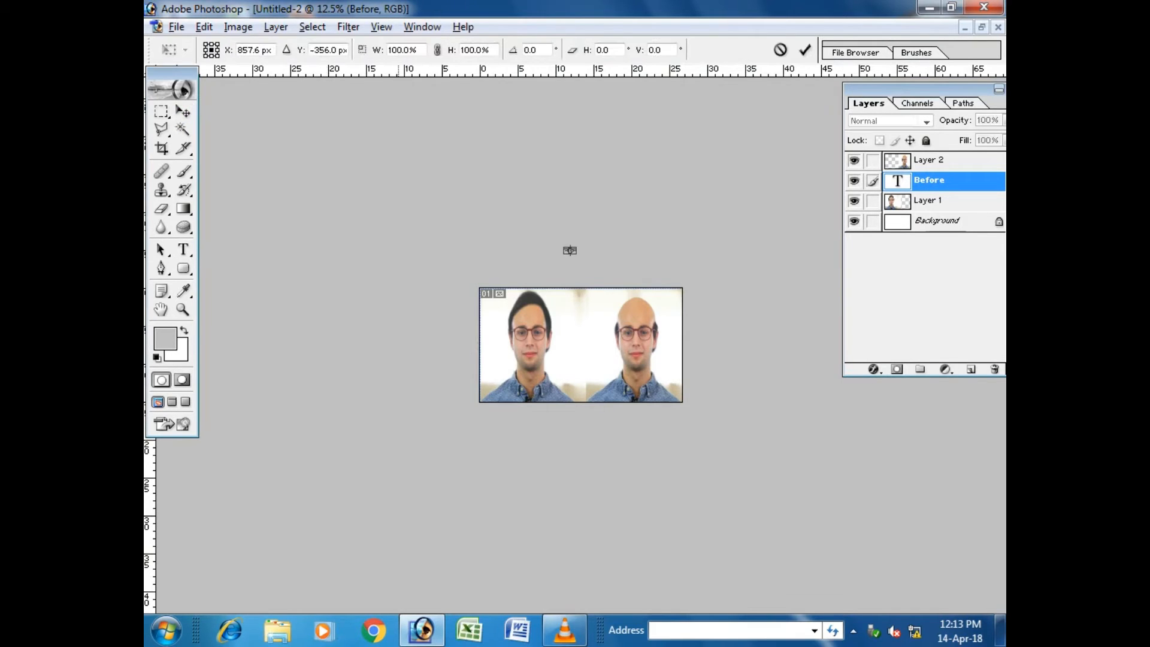
left_click_drag(570, 251, 568, 325)
key("Return")
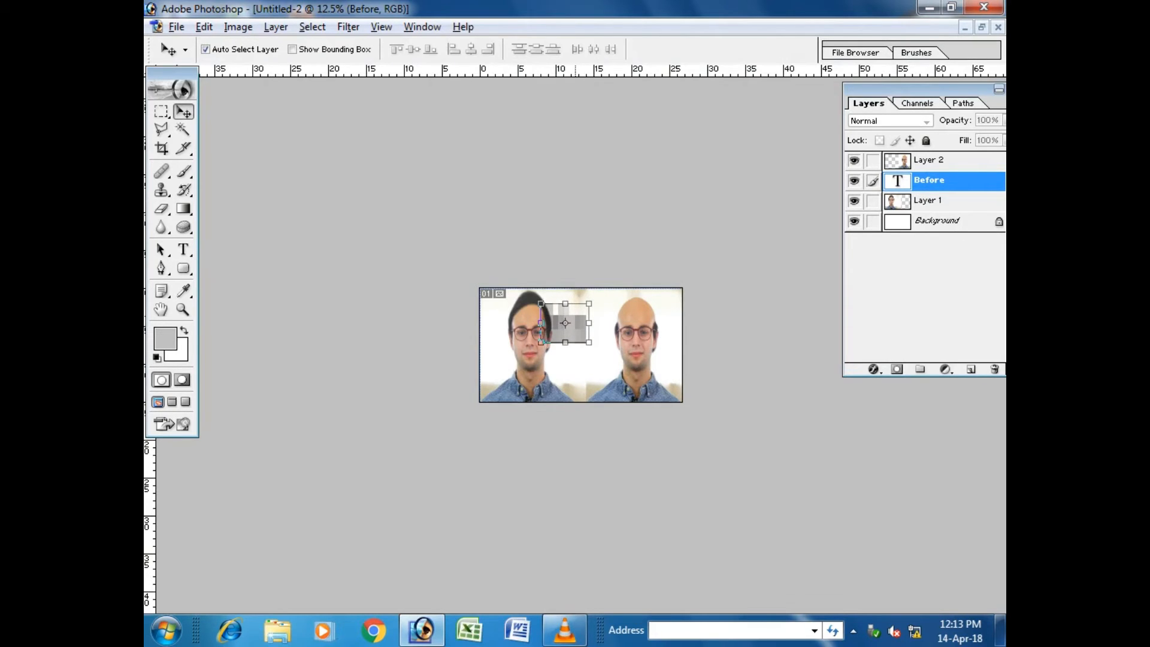
key("ctrl+plus")
key("ctrl+plus")
key("ctrl+plus")
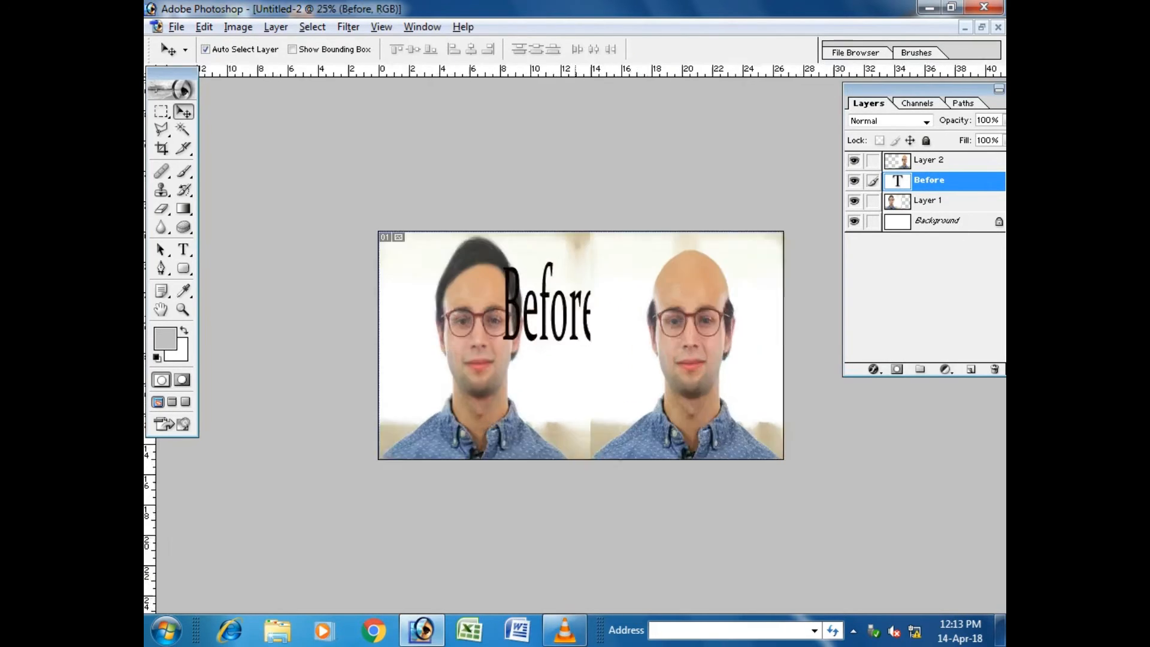
Transform the Before text to 56.3% width and 27.2% height and place it in the upper-left canvas corner at about X 159, Y 93 px
left_click_drag(539, 338, 539, 268)
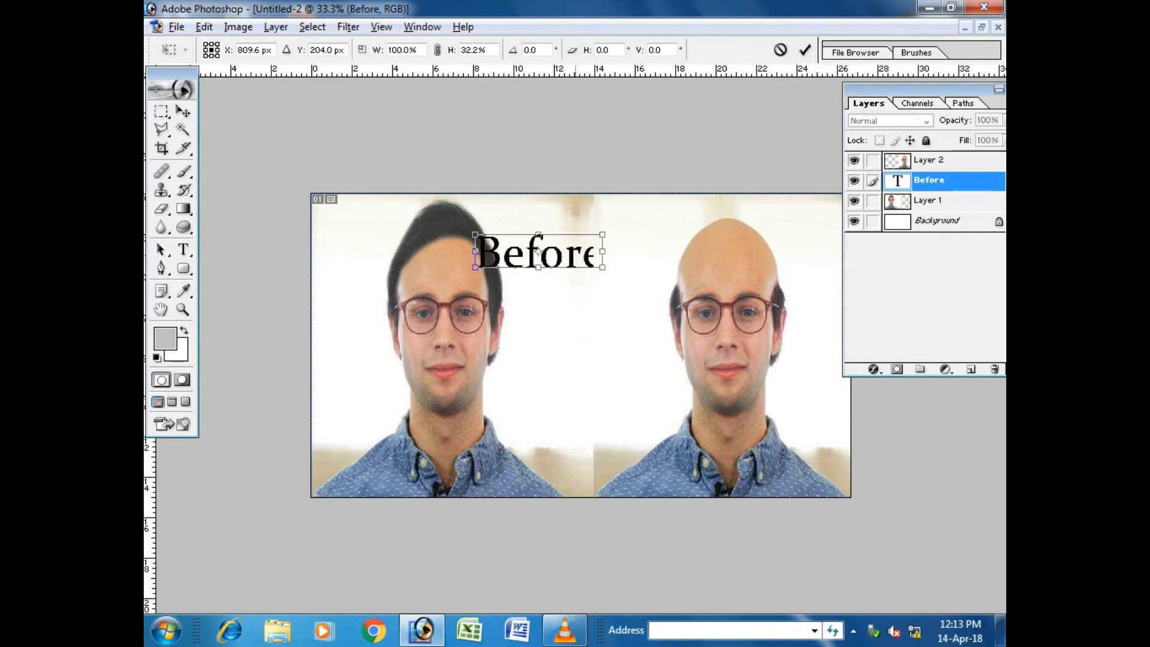
left_click_drag(603, 251, 395, 236)
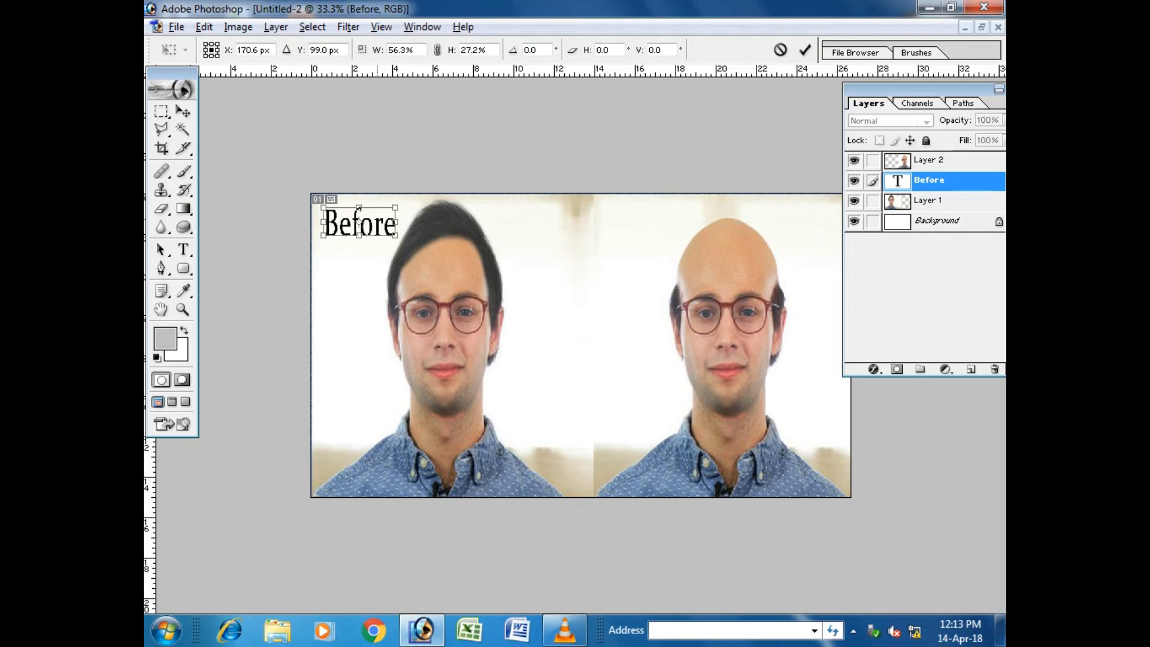
left_click_drag(359, 222, 356, 219)
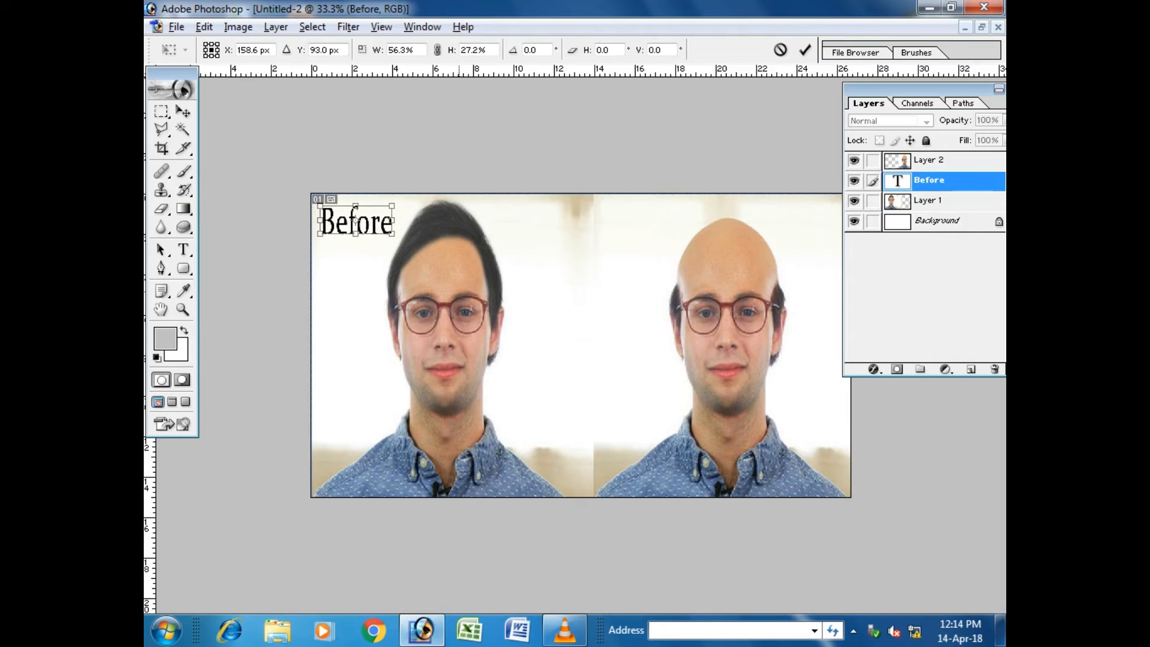
key("Return")
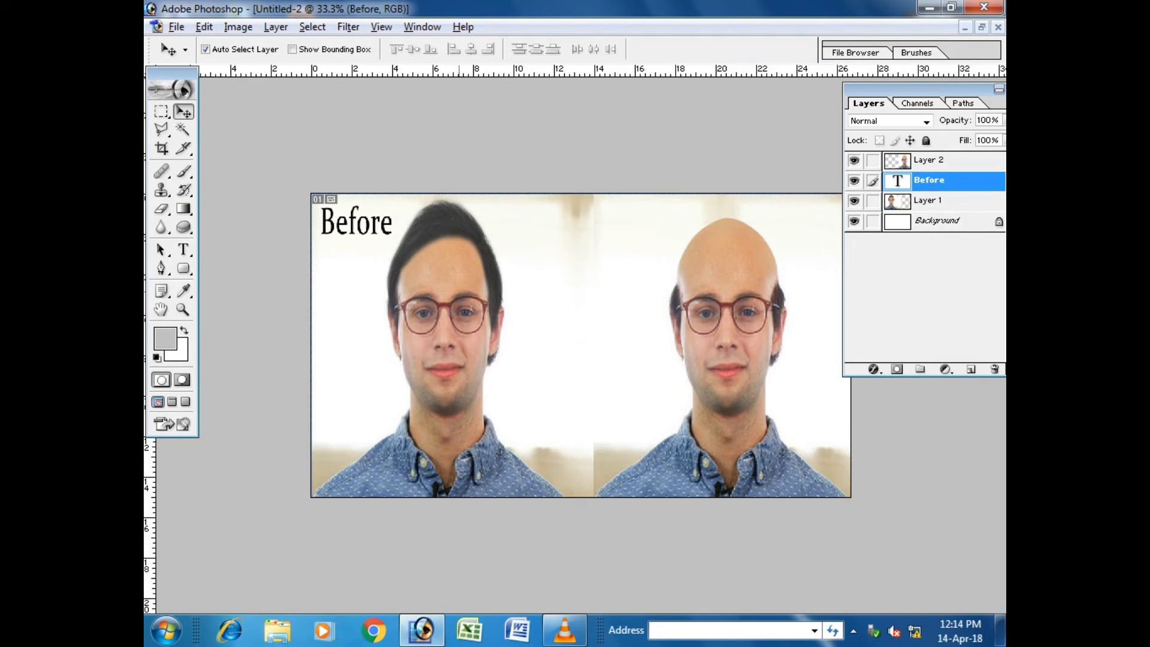
Duplicate the Before text layer and undo the stray move of the Layer 1 photo
right_click(929, 181)
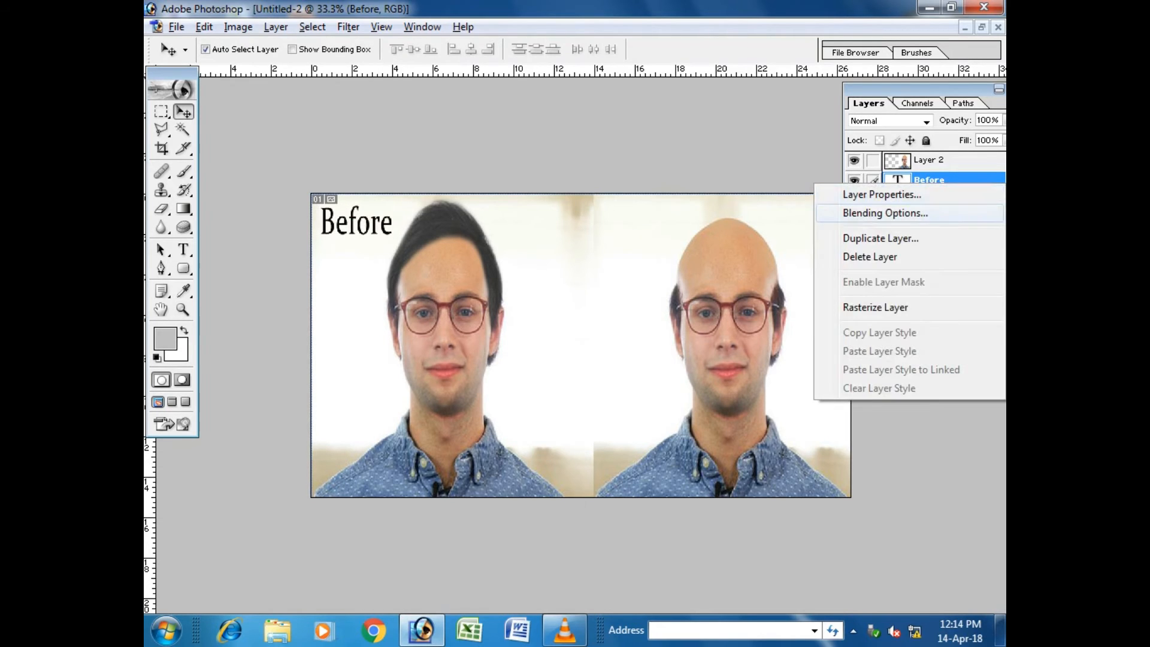
left_click(851, 236)
key("Return")
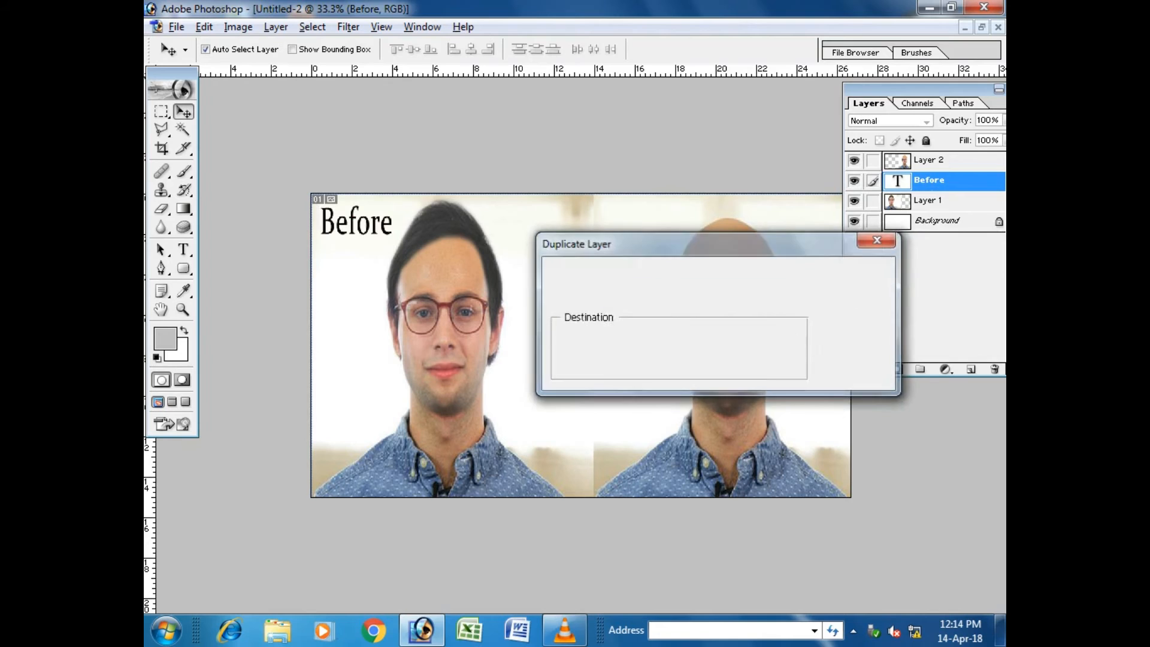
left_click_drag(356, 223, 439, 223)
key("ctrl+z")
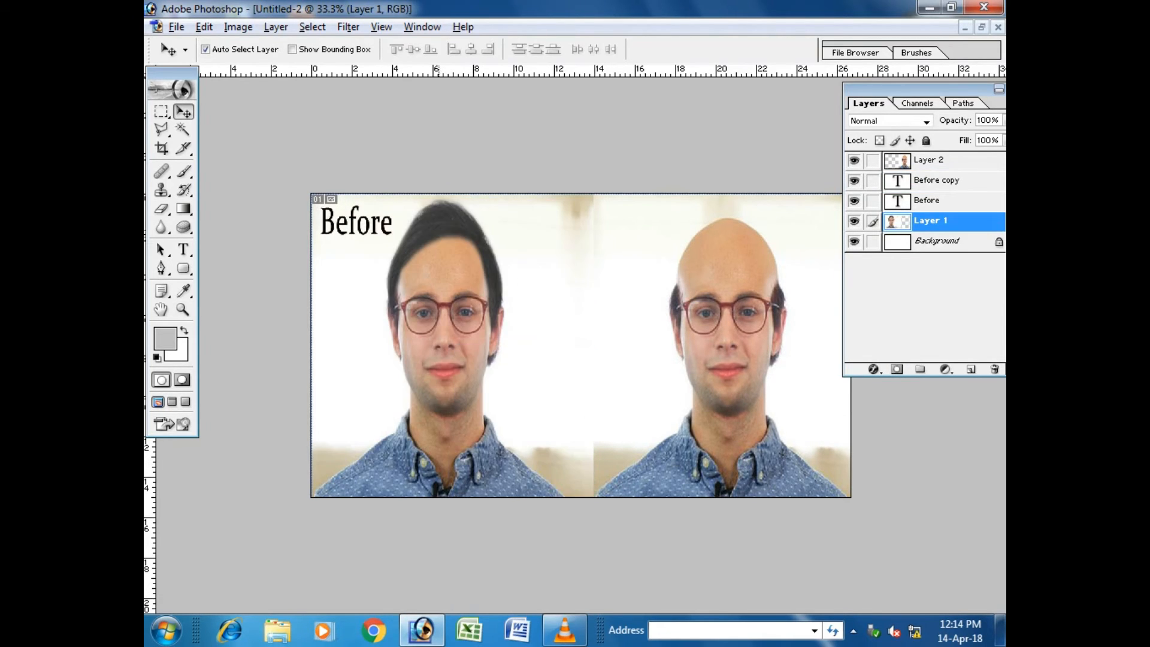
Move the Before copy text to the upper-right canvas corner beside the bald man, at about X 1746, Y 99 px
left_click(942, 181)
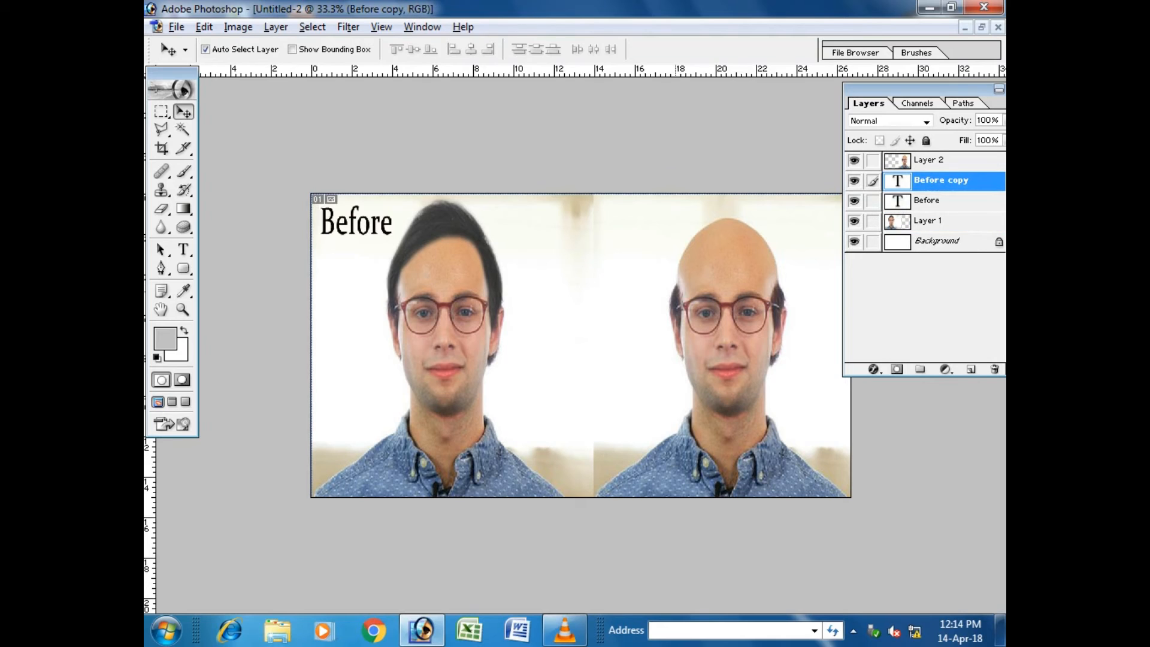
key("ctrl+t")
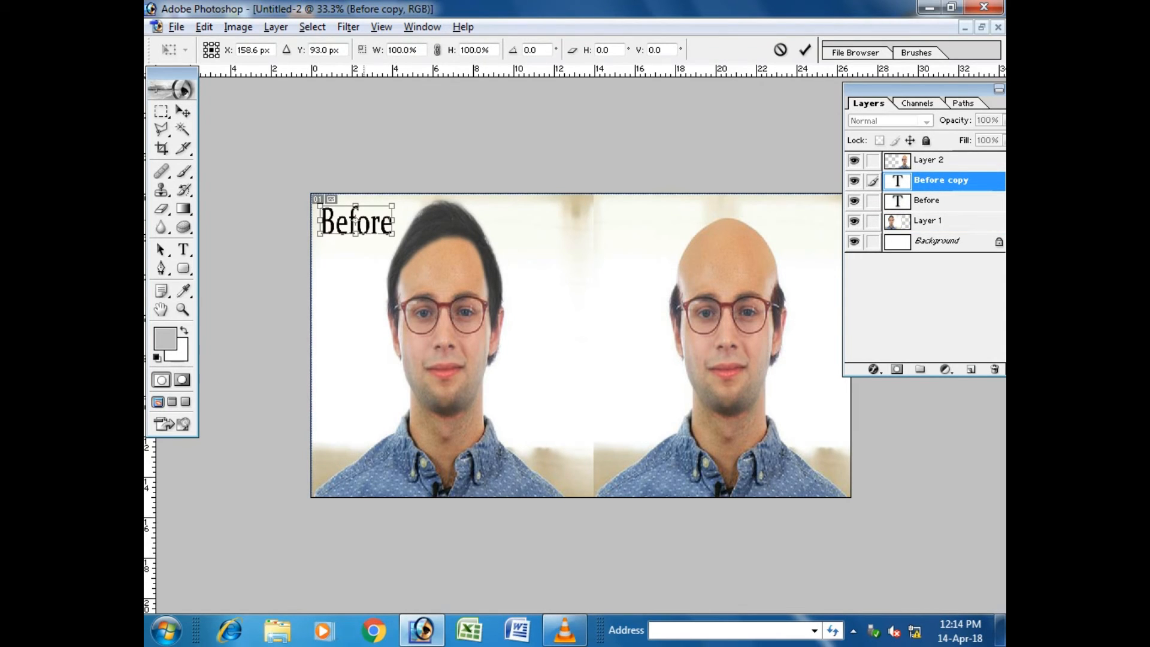
left_click_drag(376, 223, 822, 223)
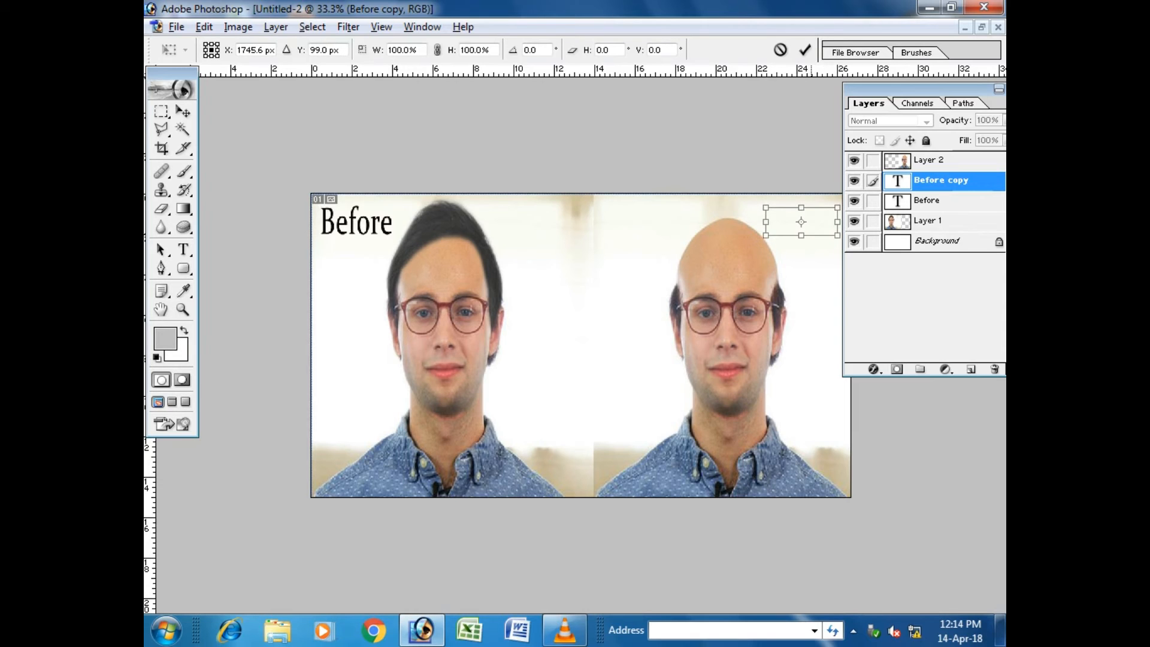
key("Return")
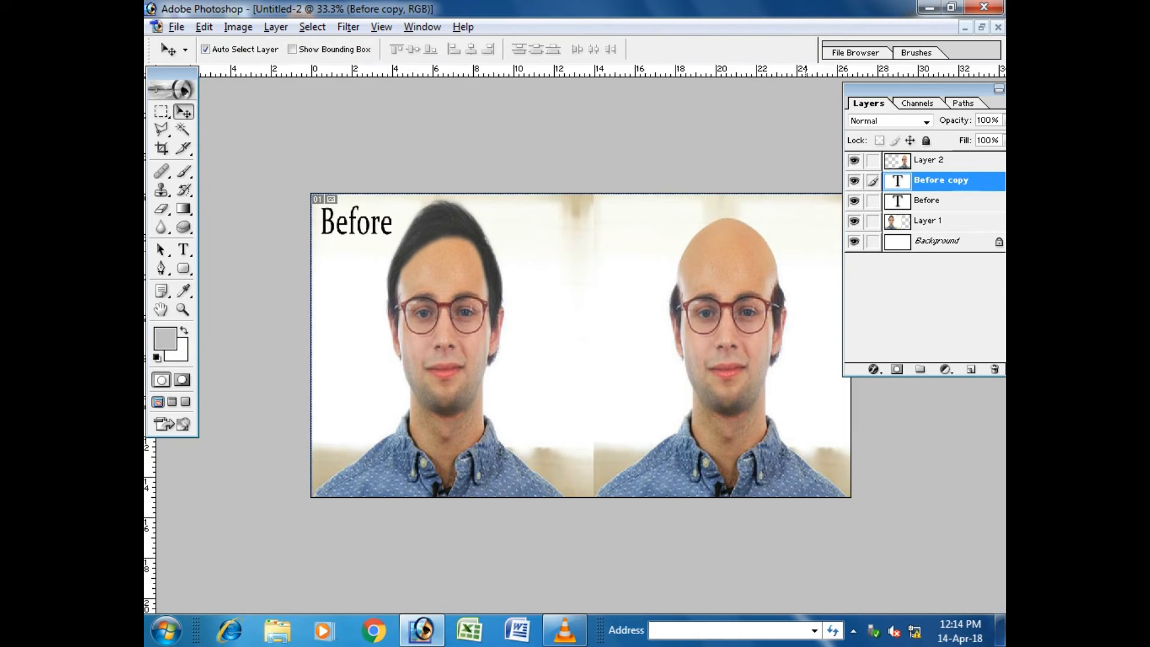
Bring the Before copy layer above Layer 2 and nudge its text slightly right and up
left_click_drag(953, 181, 952, 154)
key("Tab")
key("Right")
key("Right")
key("Right")
key("Up")
key("Up")
key("Up")
key("Right")
key("Right")
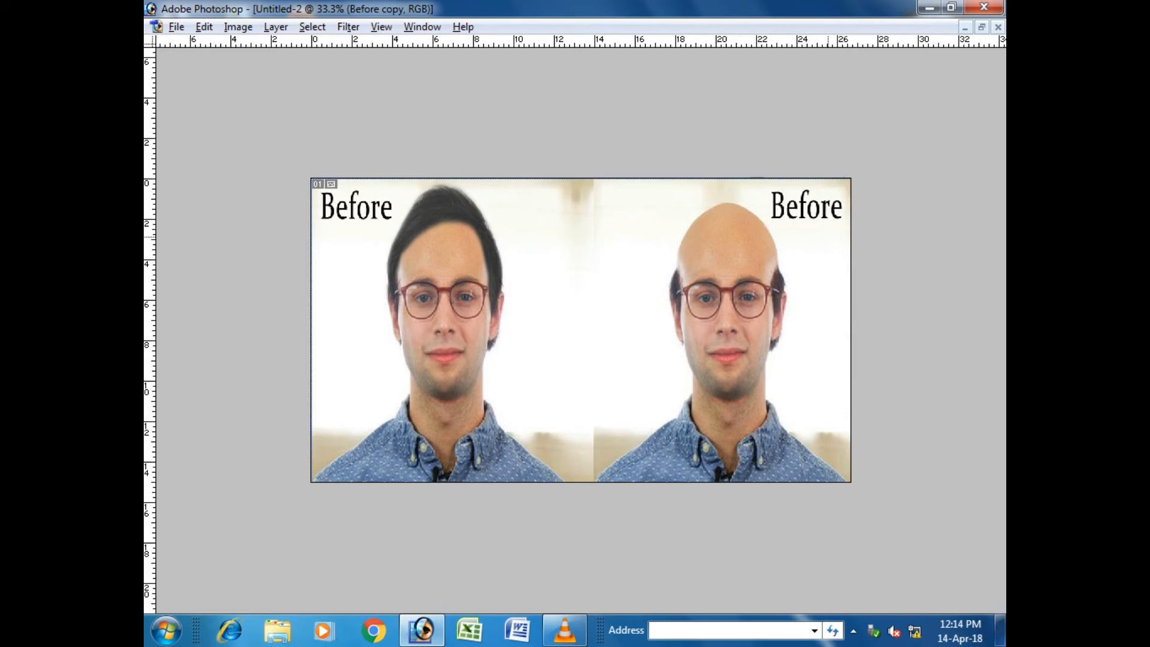
Change the wording of the duplicated text beside the bald man to "After" and restore the hidden palettes
double_click(848, 269)
type("After")
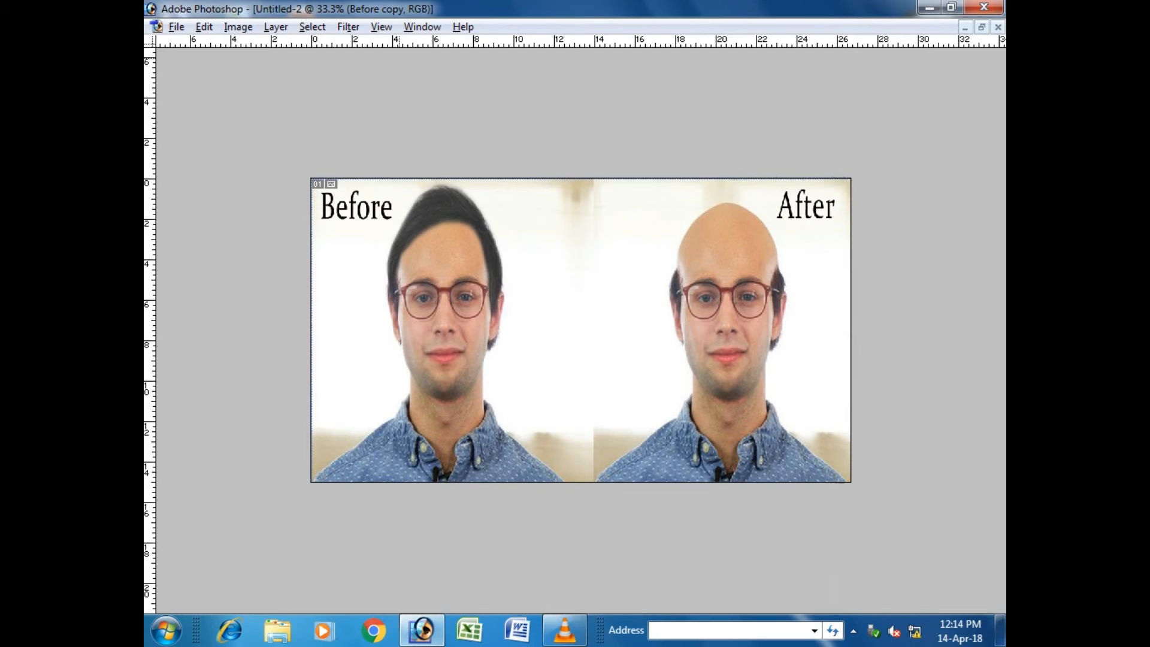
left_click(421, 26)
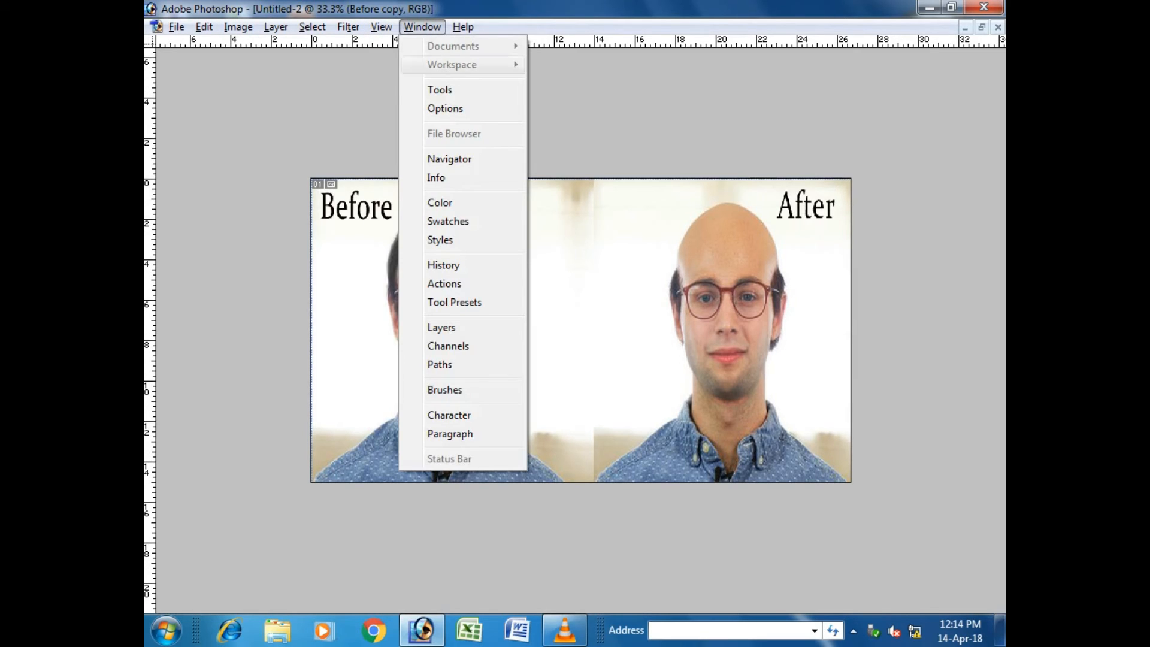
left_click(440, 90)
left_click(184, 112)
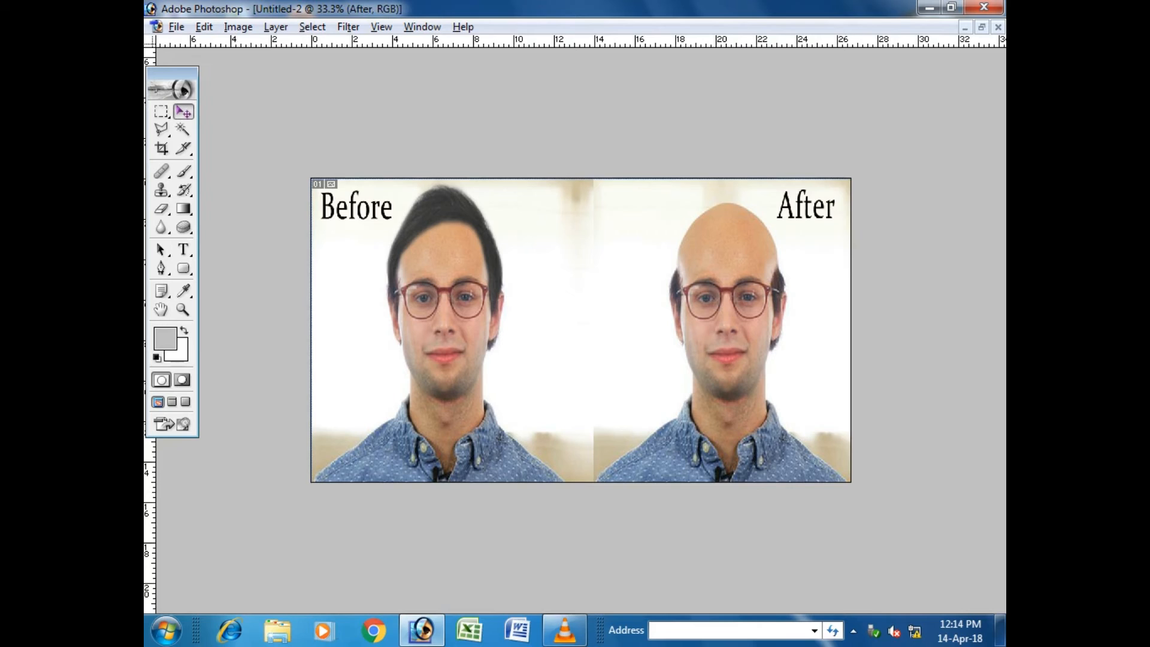
key("Tab")
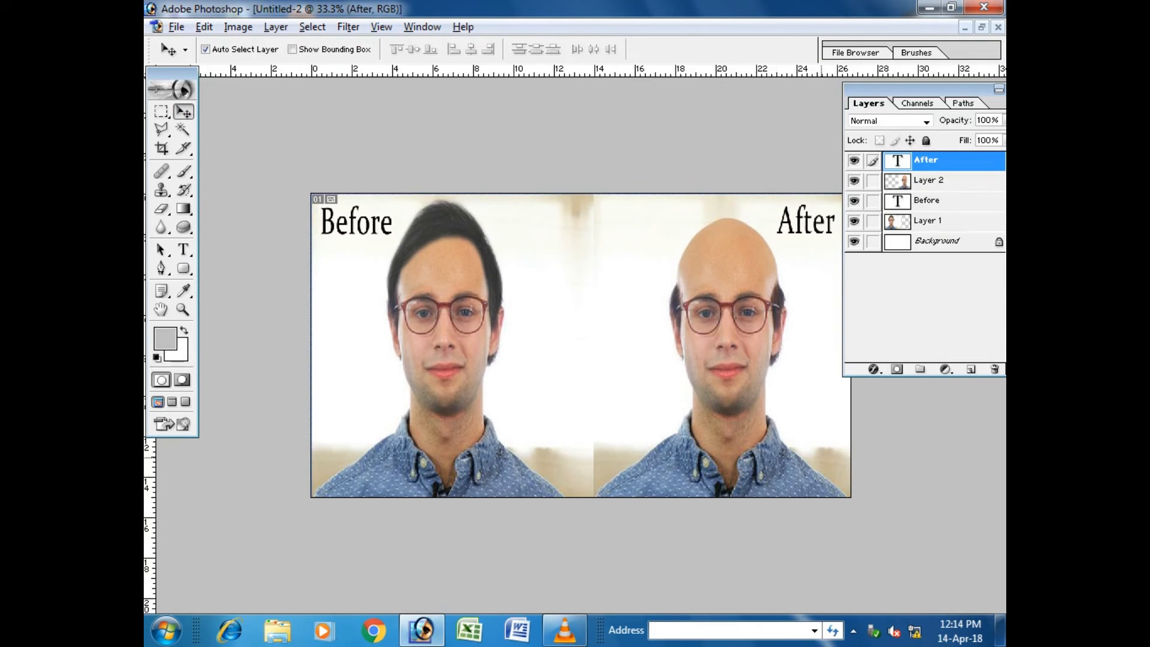
Move the bald photo on Layer 2 to the left half of the canvas, over the man with hair
left_click(932, 180)
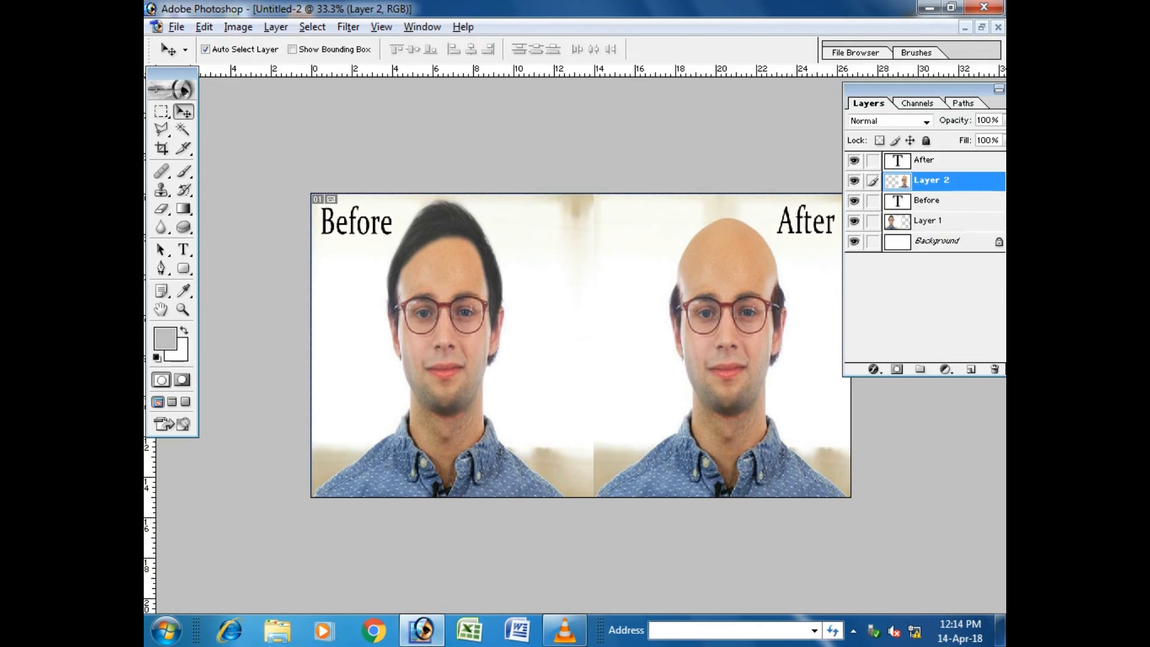
left_click(855, 181)
left_click(854, 181)
left_click_drag(762, 357, 478, 357)
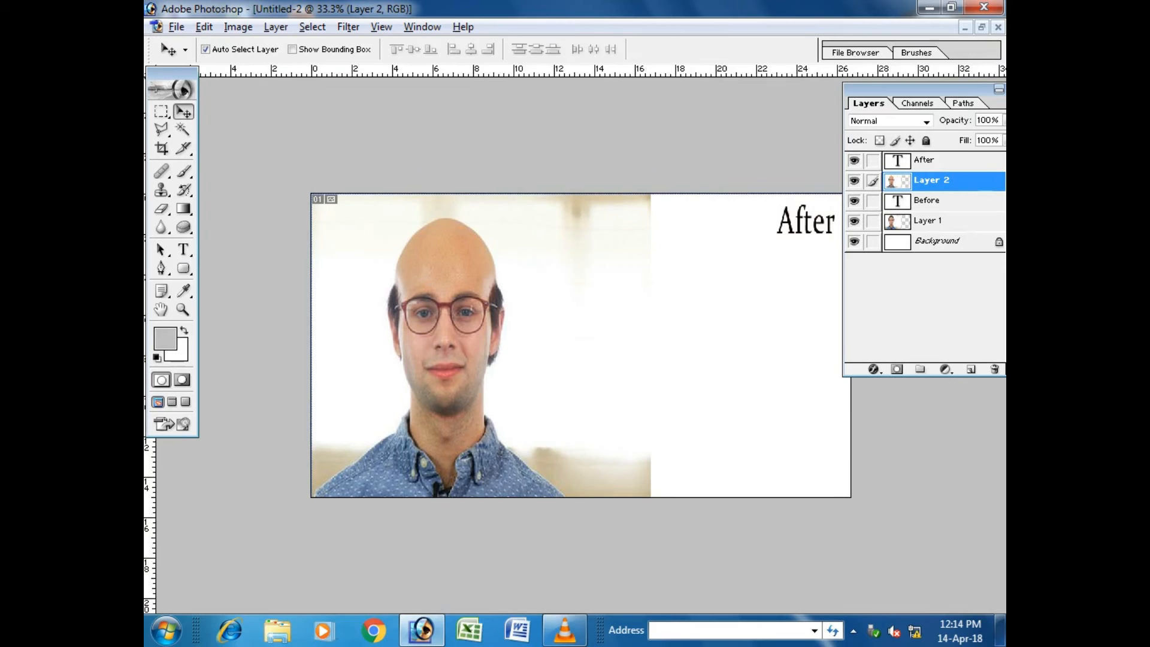
Move the hair photo on Layer 1 to the right until its edge meets the canvas edge, at about X 1181 px
left_click(928, 221)
left_click_drag(542, 348, 614, 347)
key("ctrl+z")
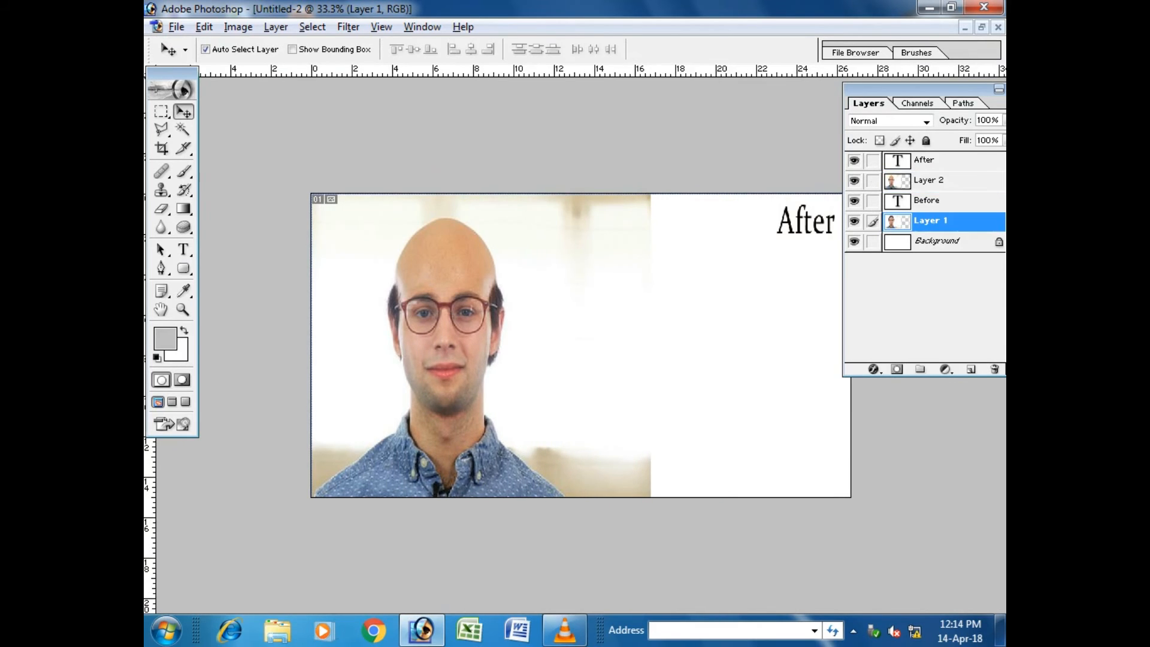
key("ctrl+t")
left_click_drag(543, 348, 742, 348)
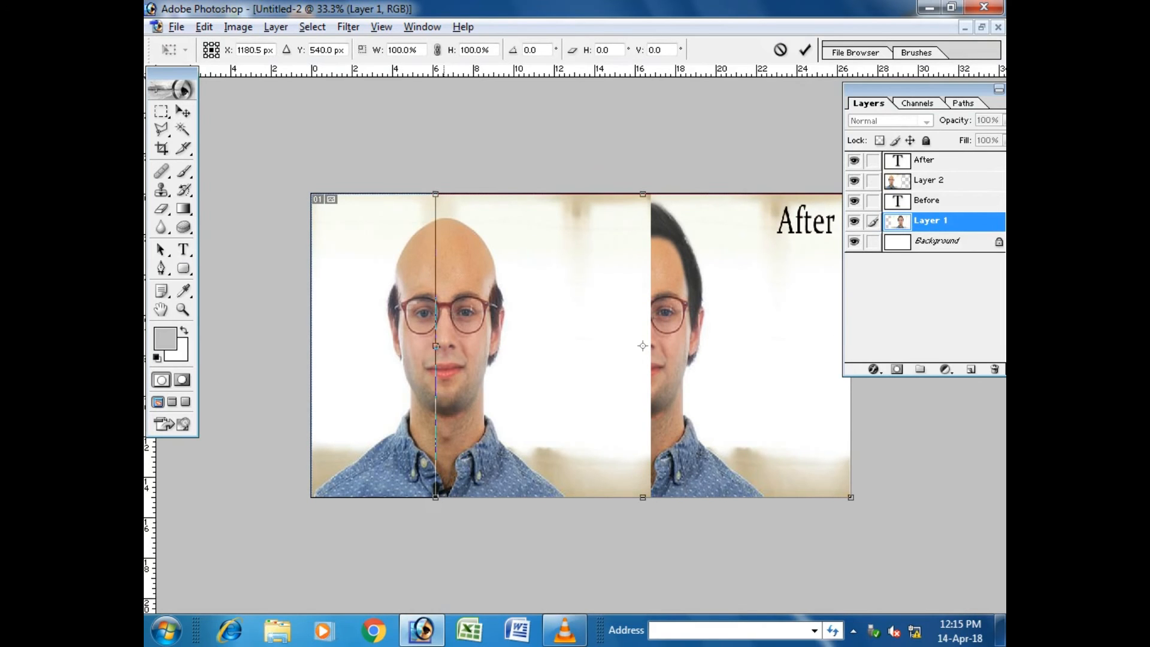
key("Return")
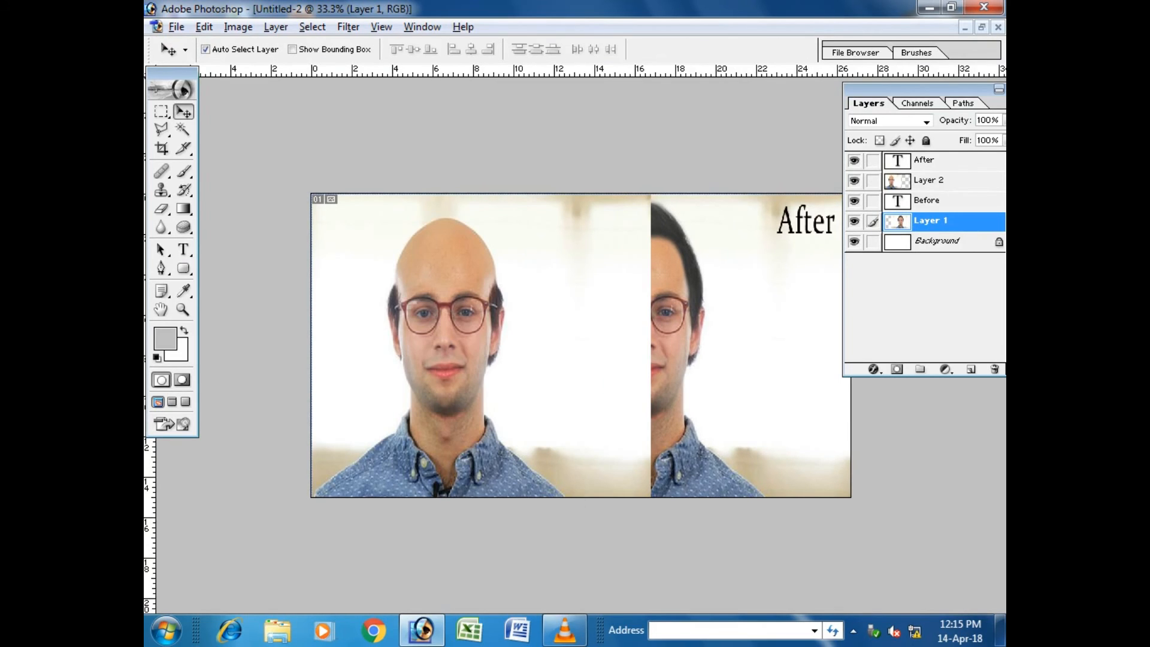
Delete the surplus background strip beside the bald man's shoulder on Layer 2, using a rectangular selection narrowed to 80% width
left_click(931, 180)
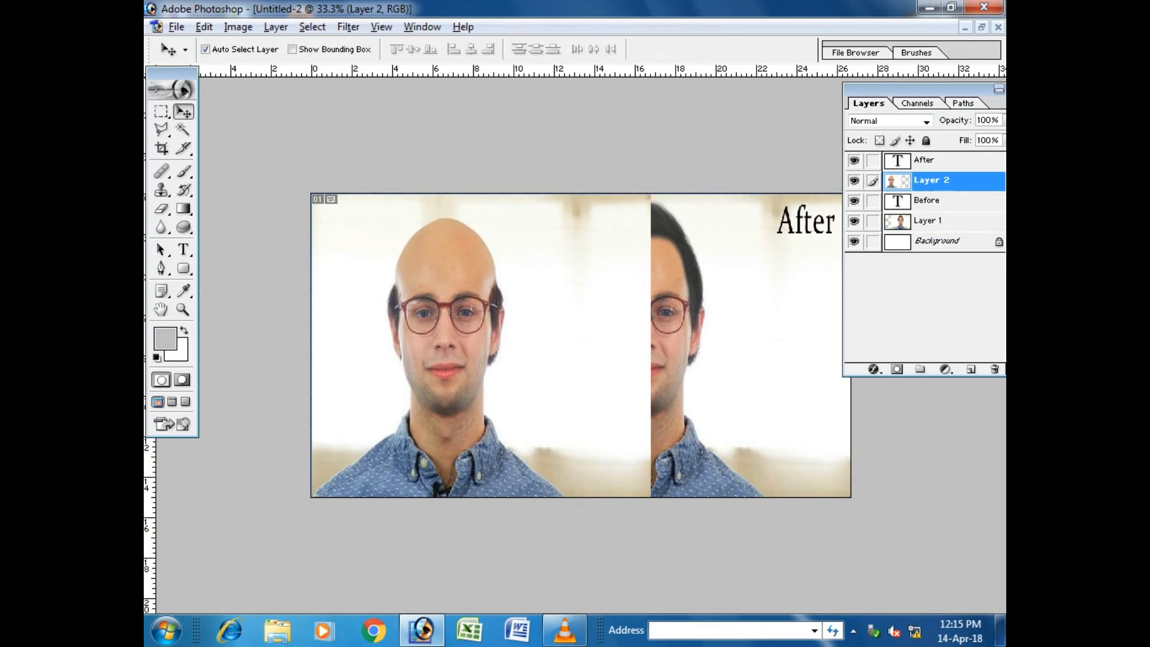
left_click(161, 112)
left_click_drag(541, 193, 662, 498)
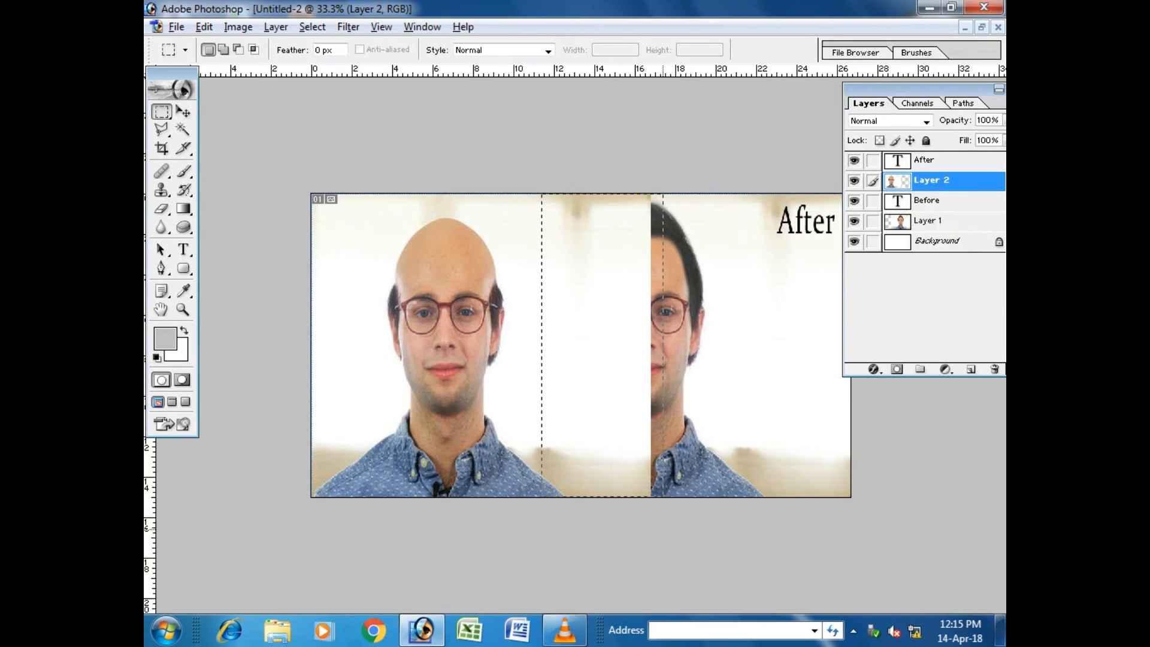
left_click(313, 26)
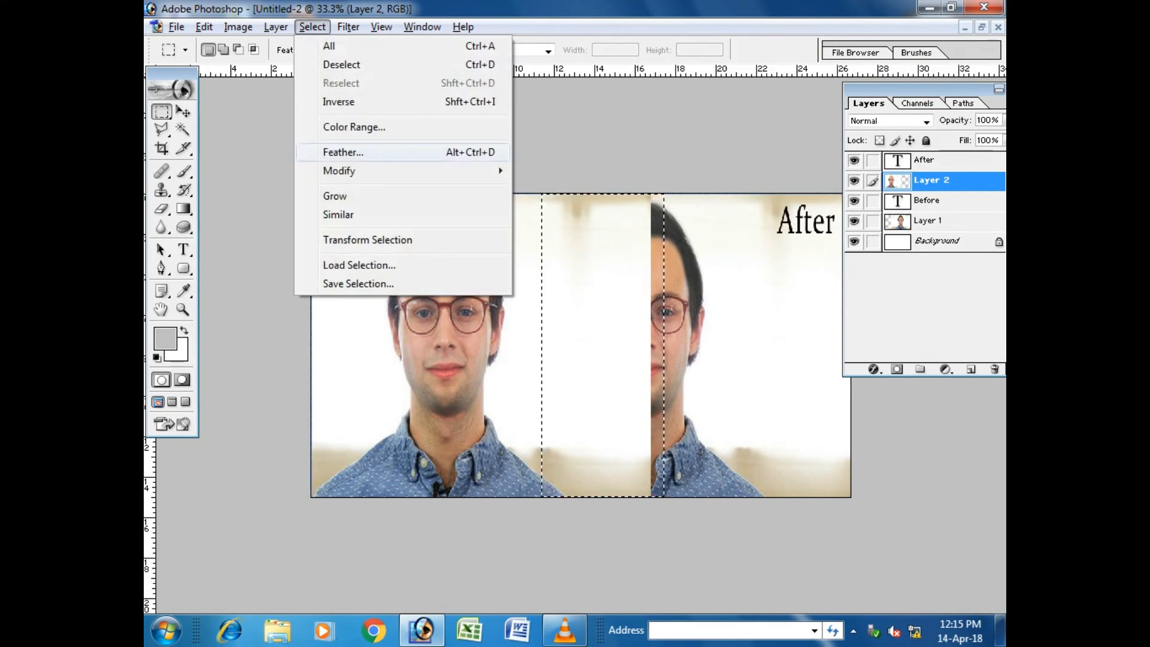
left_click(367, 240)
left_click_drag(542, 346, 566, 345)
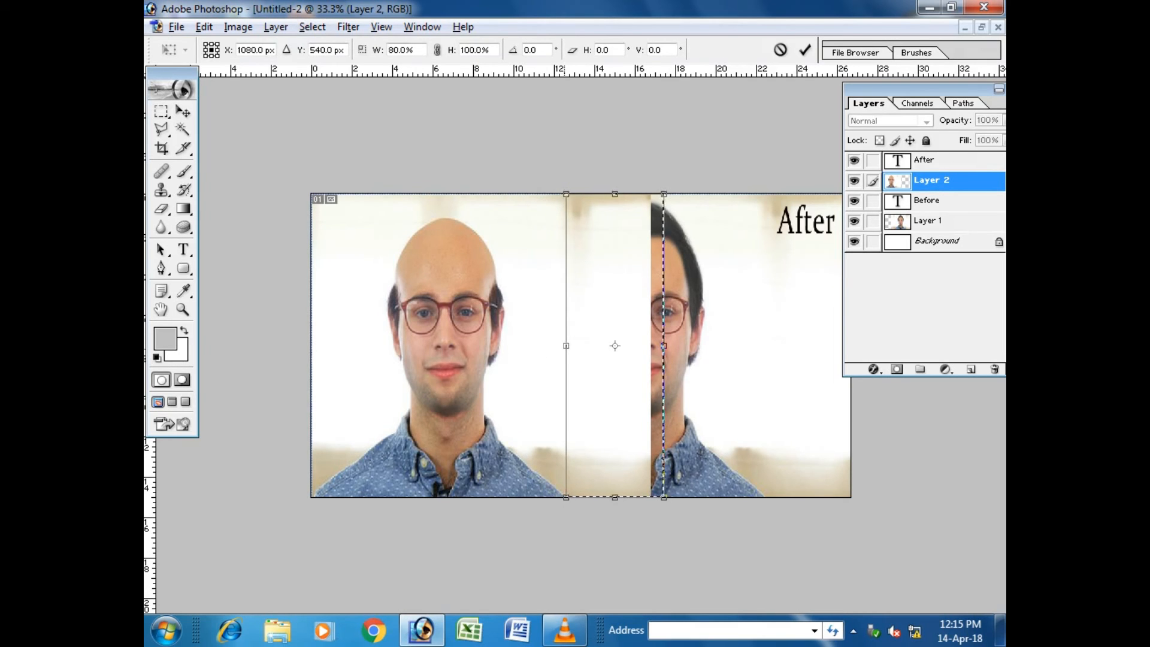
key("Return")
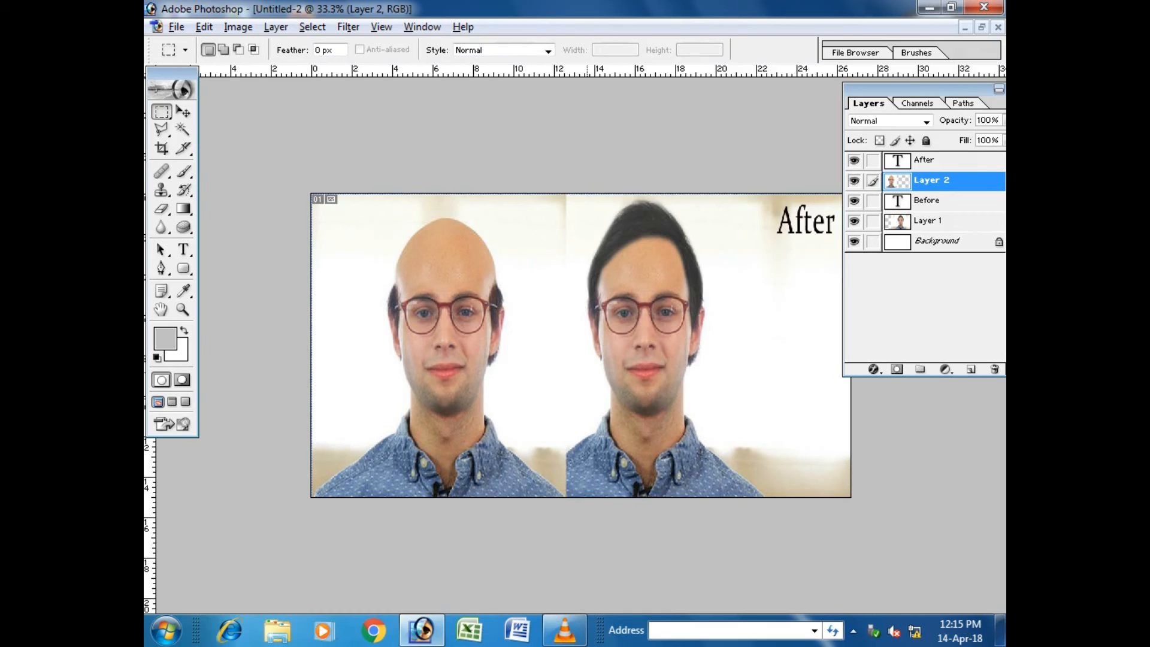
Shift the hair photo on Layer 1 to the right so the man with hair stands clear of the bald photo's edge
left_click(184, 111)
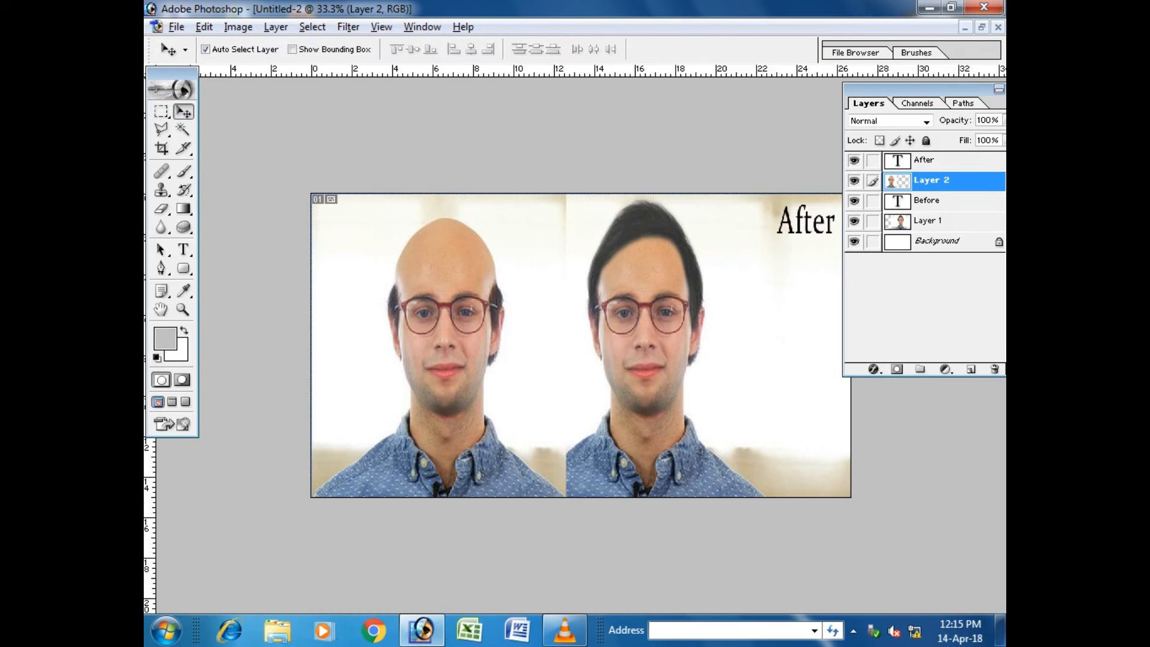
left_click(854, 221)
left_click(855, 221)
left_click(928, 220)
key("Right")
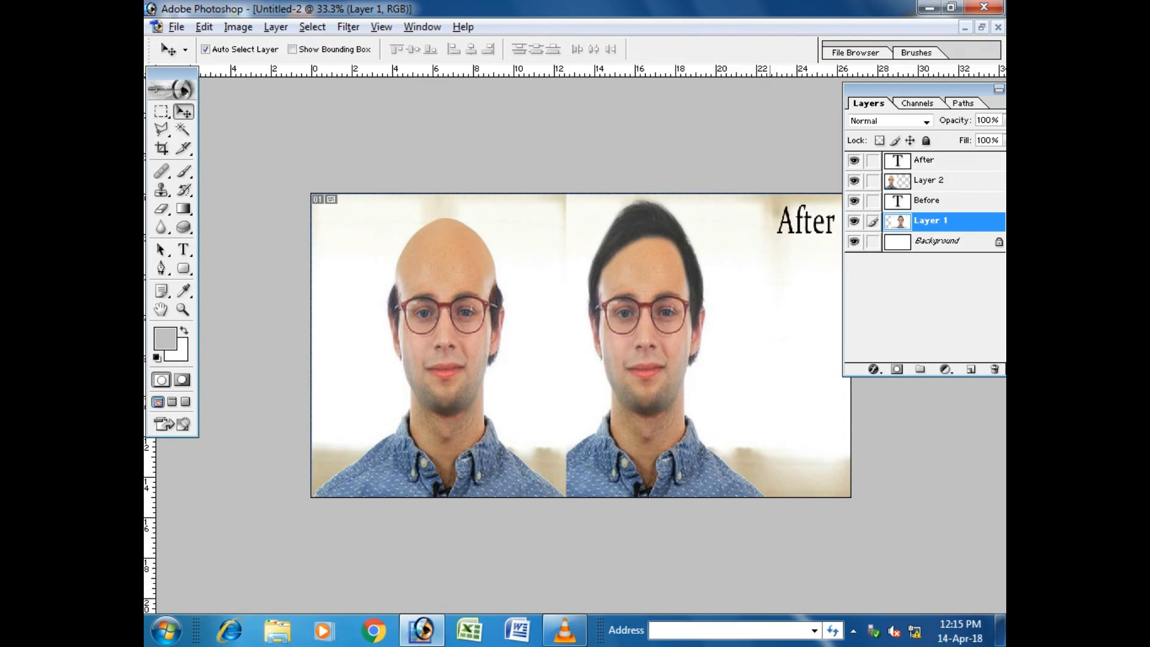
key("shift+Right")
key("shift+Right")
key("shift+Right")
key("shift+Right")
key("shift+Right")
key("shift+Right")
key("shift+Right")
key("shift+Right")
key("shift+Right")
key("shift+Right")
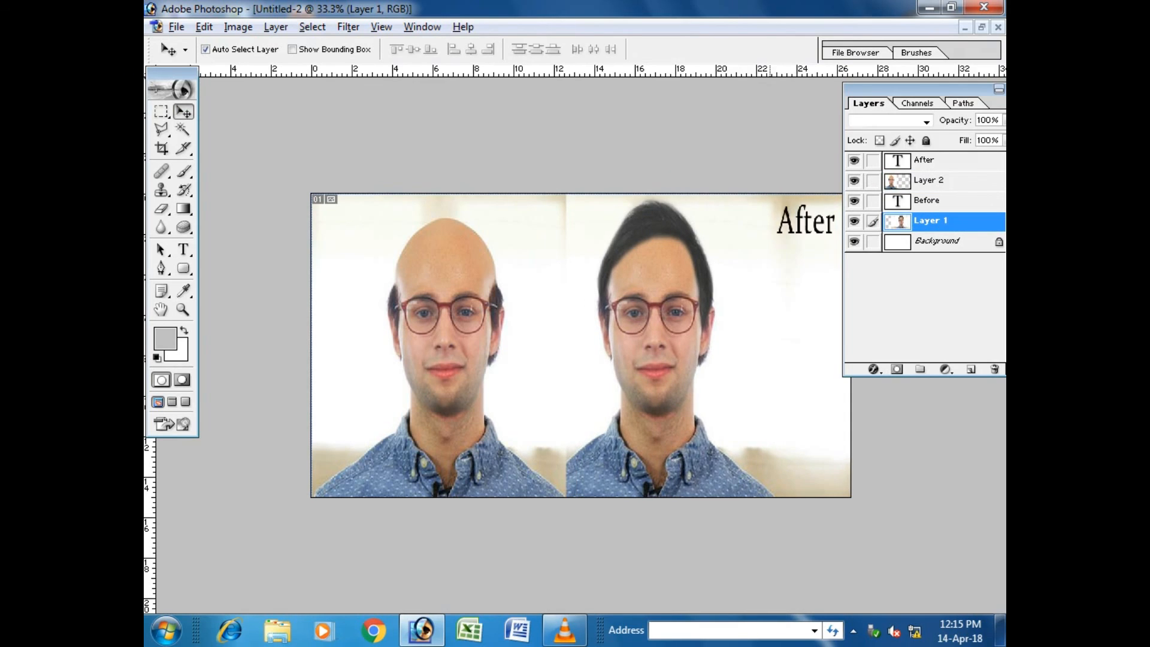
key("shift+Right")
key("shift+Right")
key("shift+Right")
key("shift+Right")
key("shift+Right")
key("shift+Right")
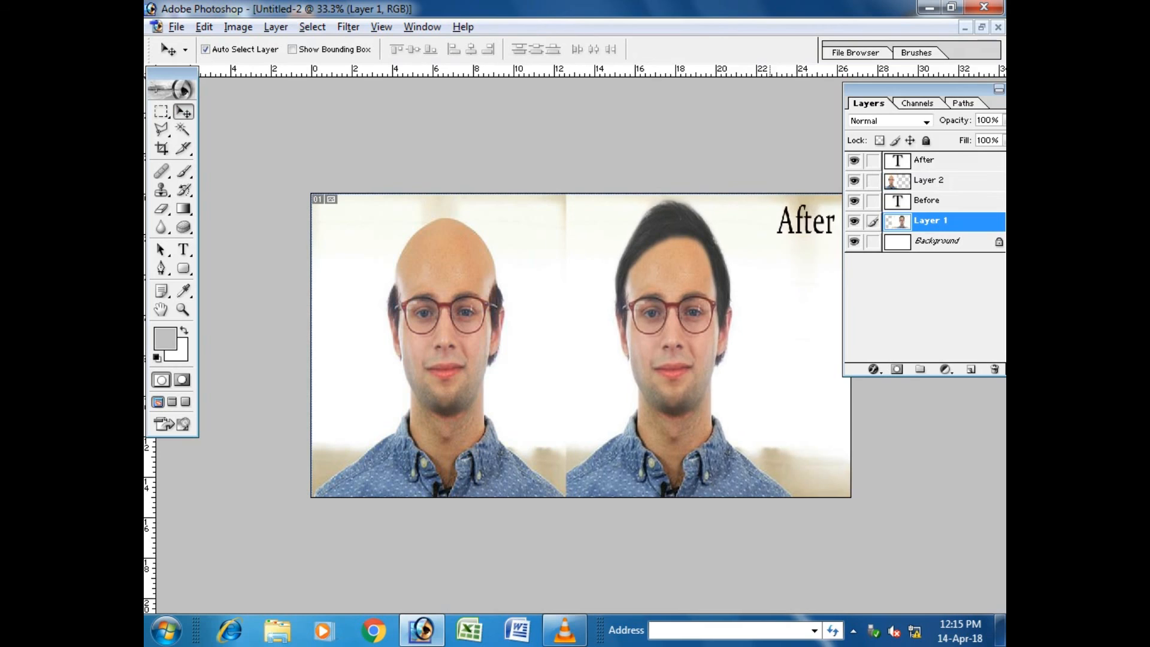
key("shift+Right")
key("shift+Right")
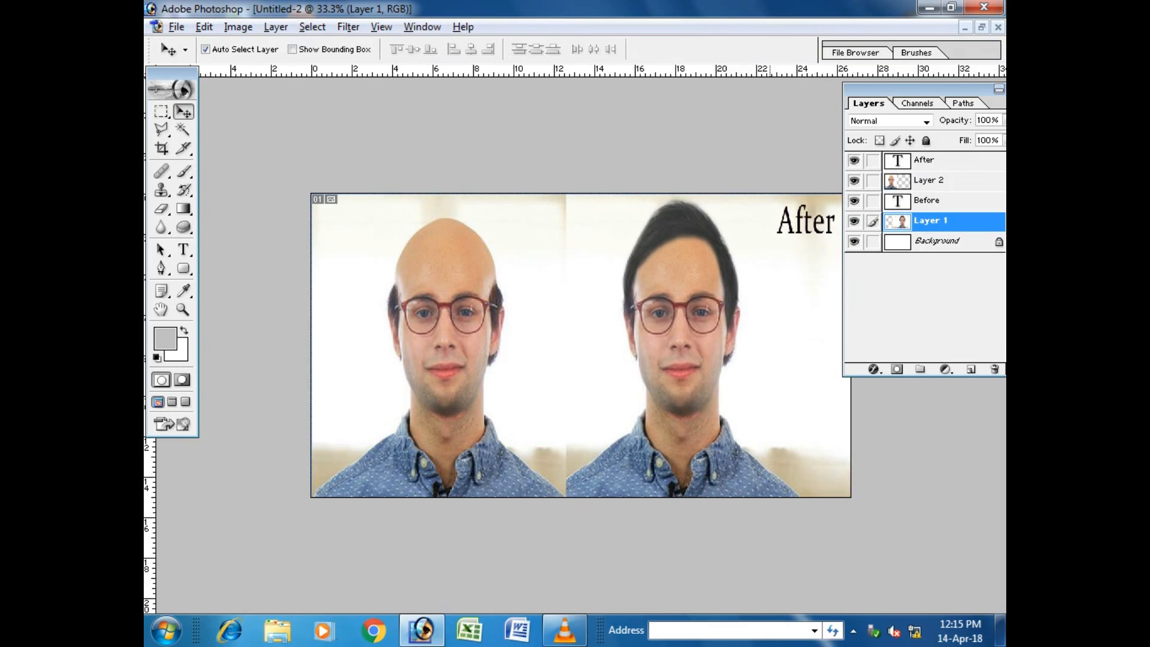
key("shift+Right")
key("shift+Right")
key("shift+Right")
key("shift+Right")
key("shift+Right")
key("shift+Right")
key("shift+Right")
key("shift+Right")
key("shift+Right")
key("shift+Right")
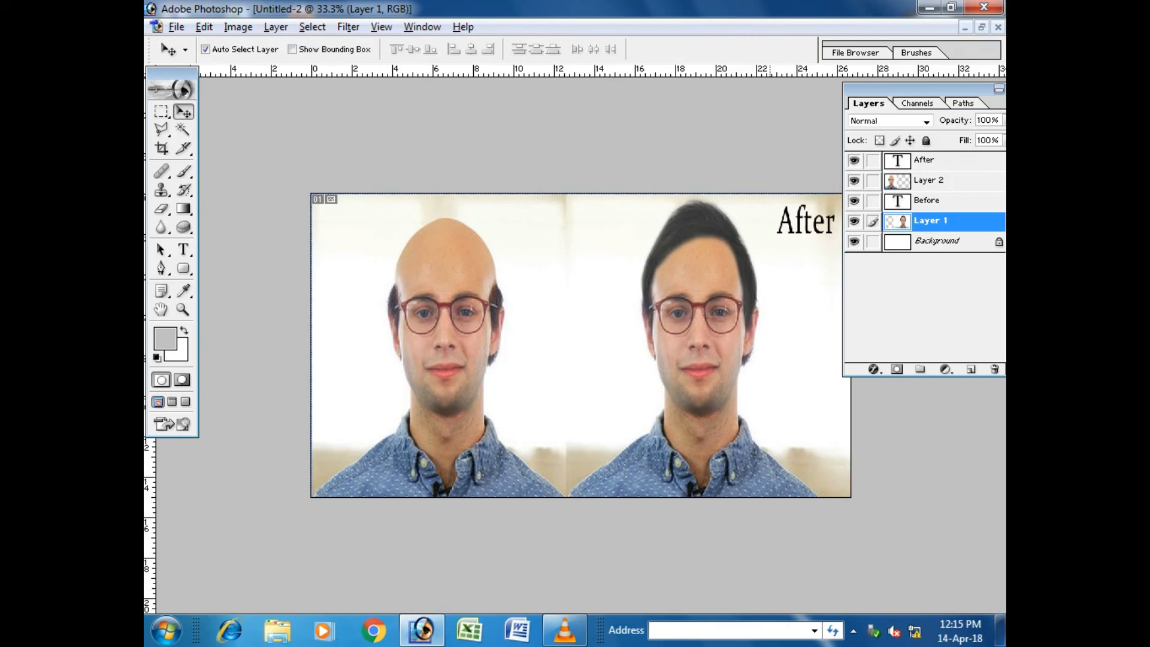
key("shift+Right")
key("shift+Right")
key("shift+Right")
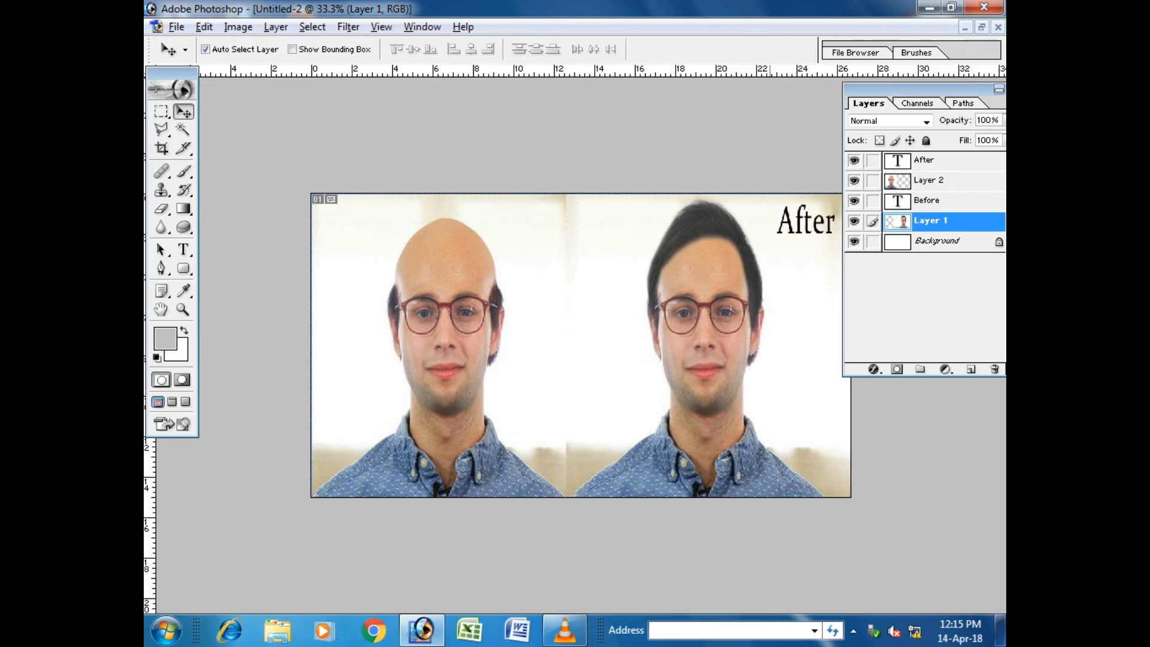
key("shift+Right")
key("shift+Right")
key("shift+Right")
key("shift+Right")
key("shift+Right")
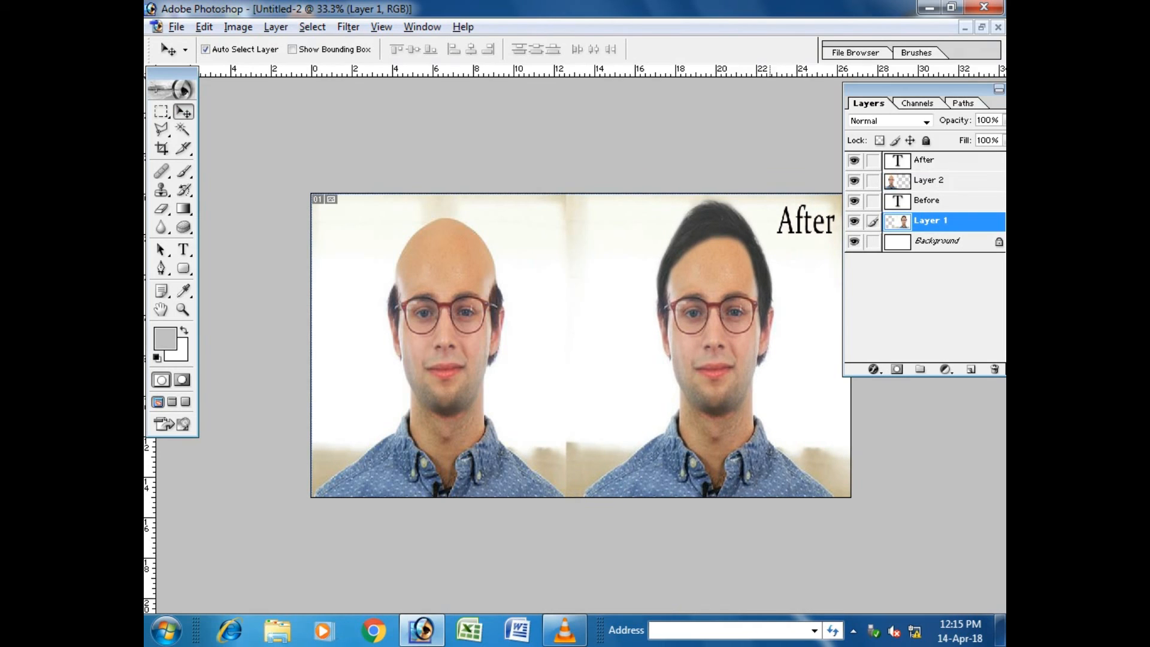
key("shift+Right")
key("shift+Right")
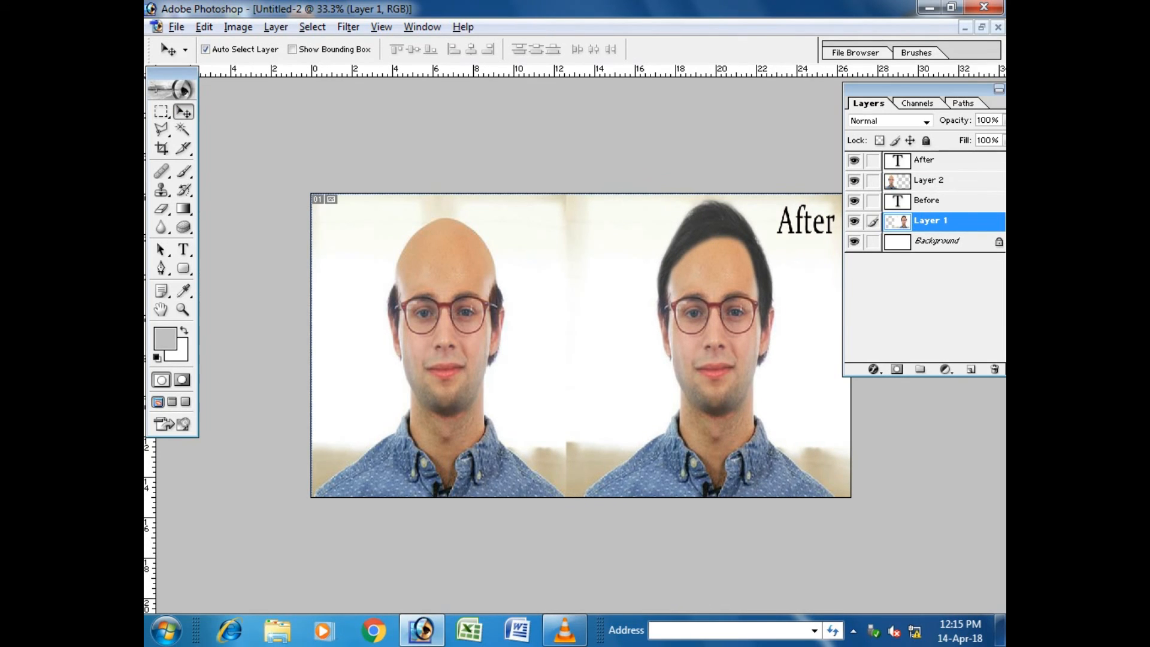
Try nudging the bald photo on Layer 2 slightly to the right and move it back flush with the canvas edge
left_click(932, 181)
key("Right")
key("Right")
key("Right")
key("Right")
key("Right")
key("Right")
key("Right")
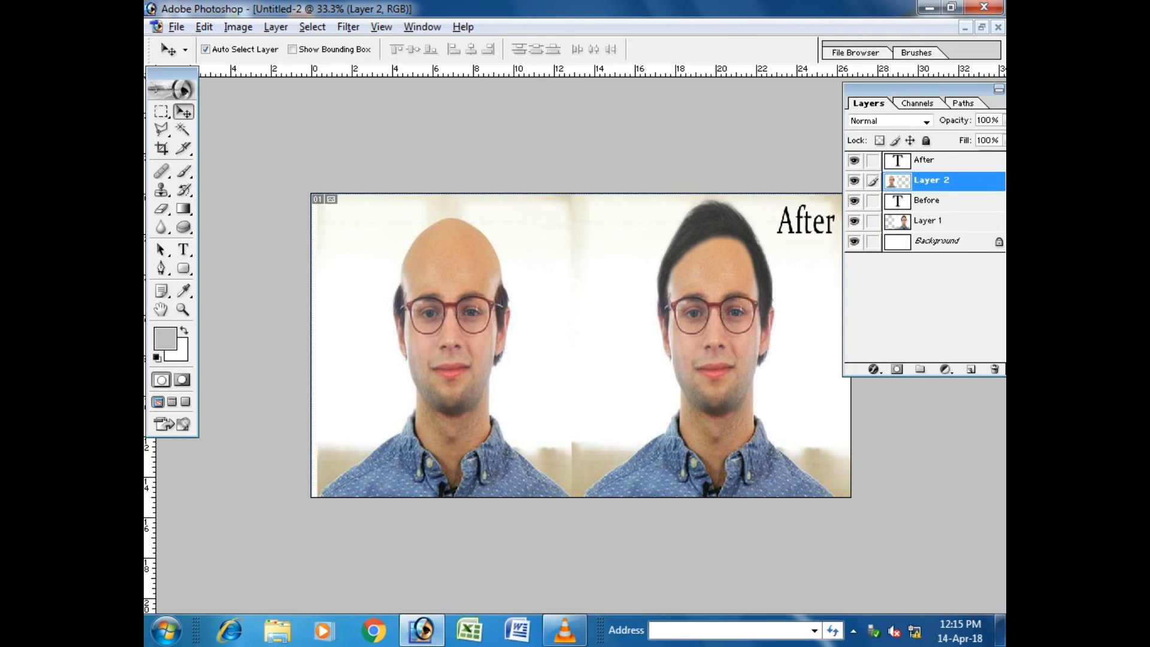
key("shift+Left")
key("shift+Left")
key("shift+Left")
key("shift+Left")
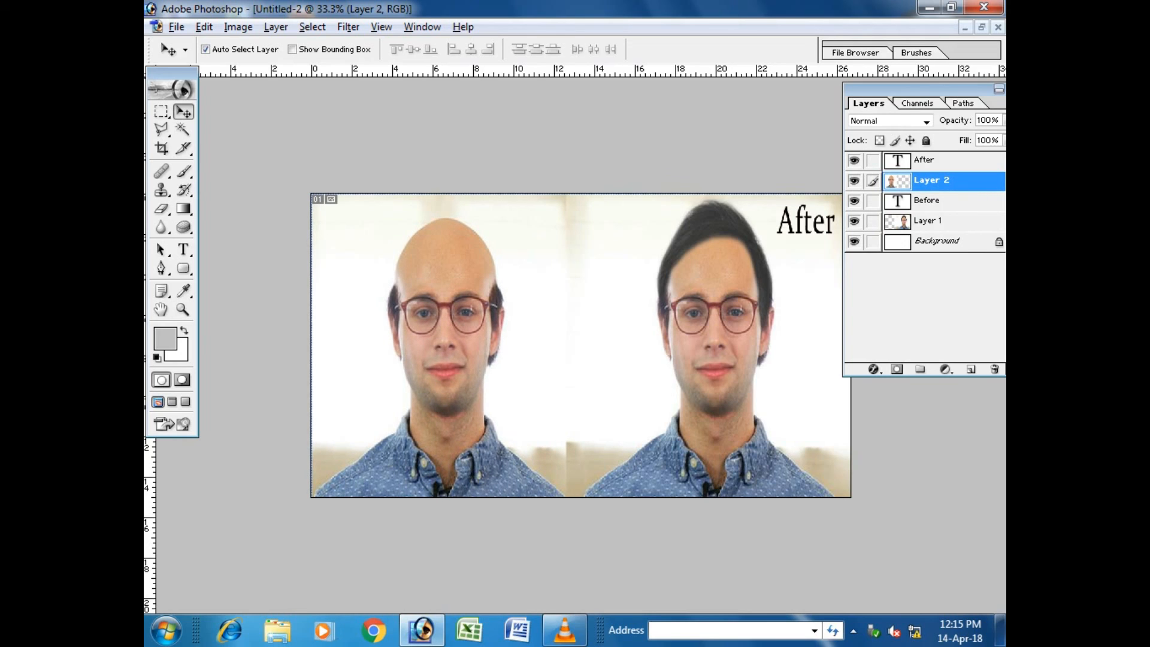
Nudge the hair photo on Layer 1 further right until the man's outer shoulder reaches the canvas edge
left_click(928, 221)
key("Right")
key("Right")
key("Right")
key("Right")
key("Right")
key("Right")
key("Right")
key("Right")
key("Right")
key("Right")
key("Right")
key("Right")
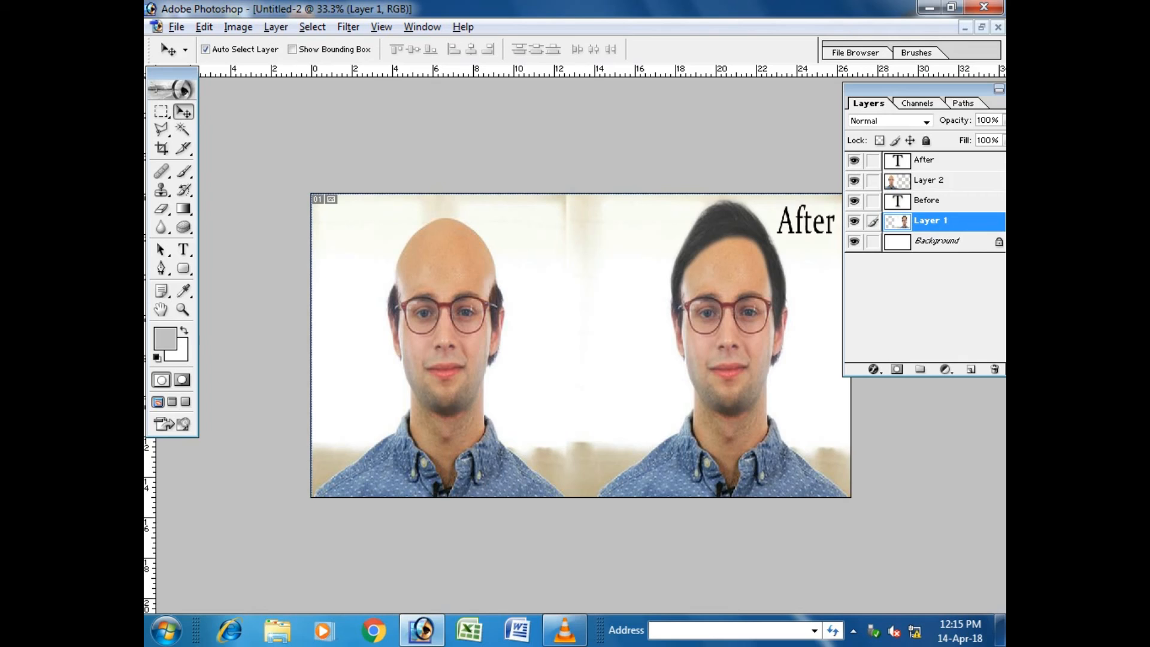
Bring the Before text layer to the top of the layer stack and hide the palettes to present the finished comparison
left_click(929, 200)
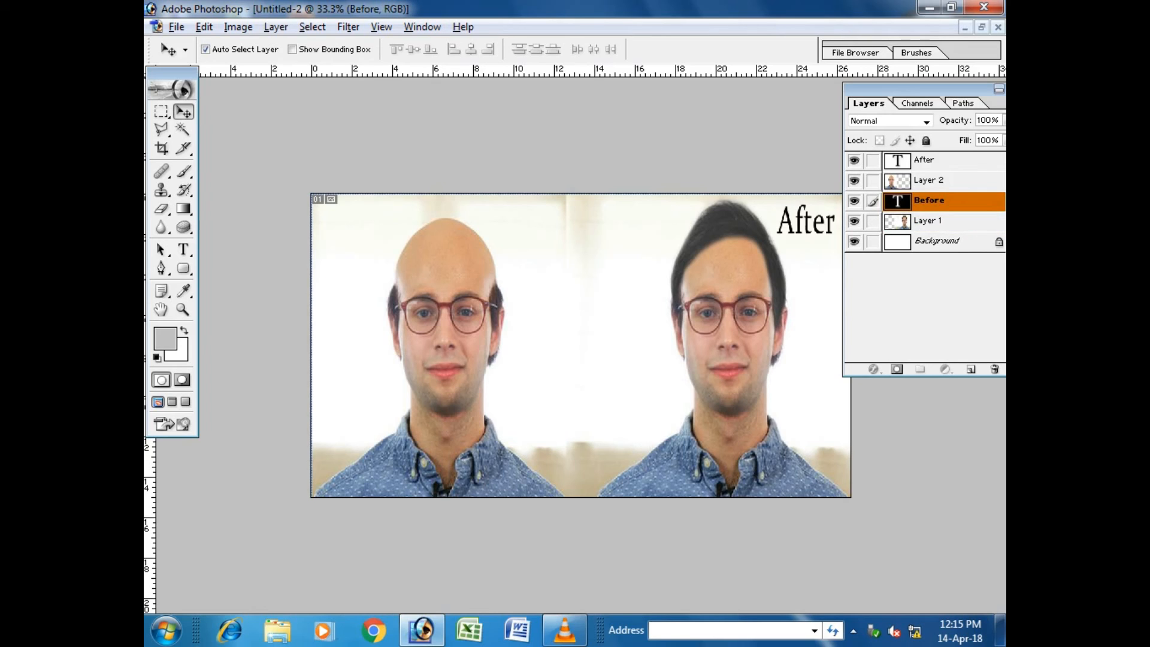
left_click_drag(928, 201, 929, 153)
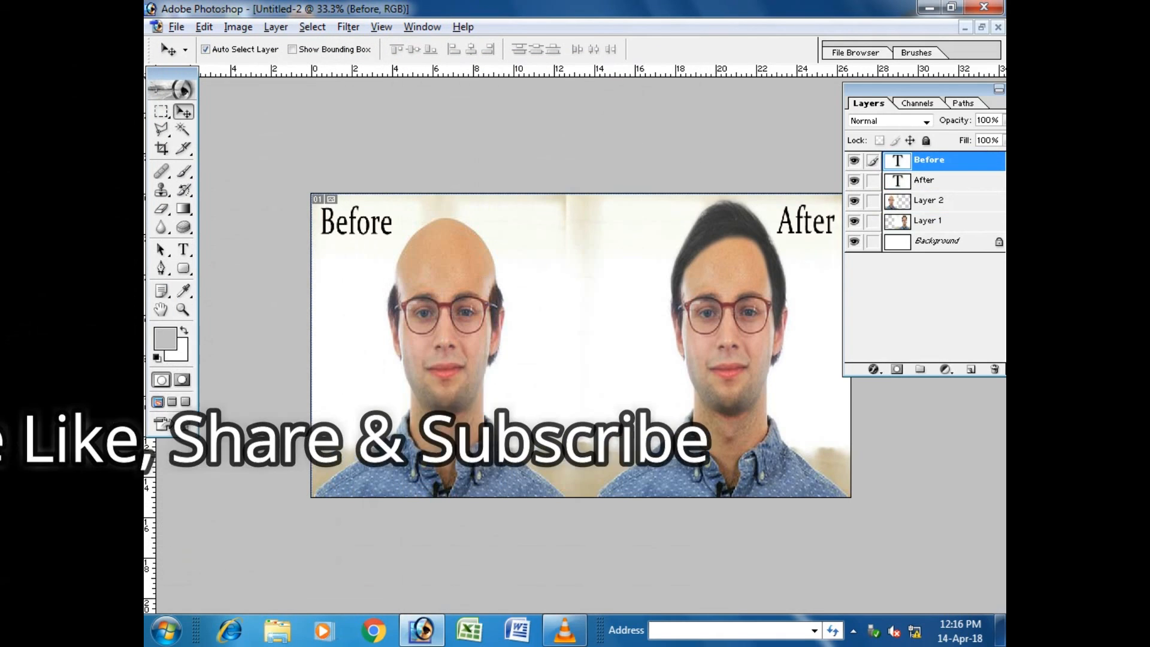
key("Tab")
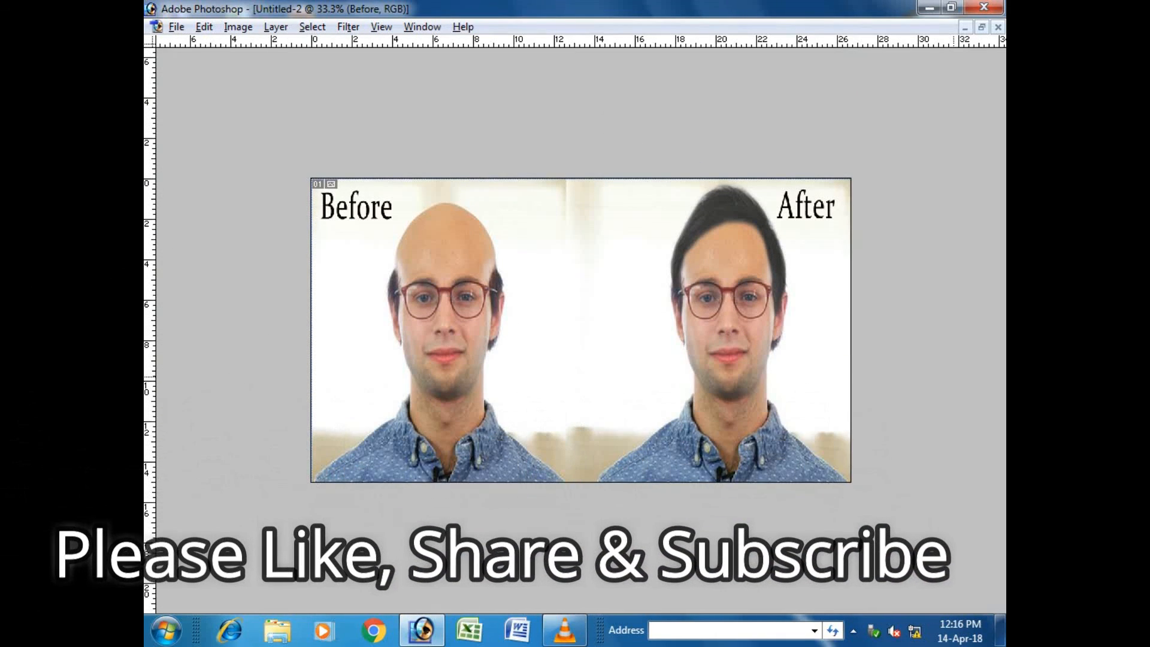
key("ctrl+plus")
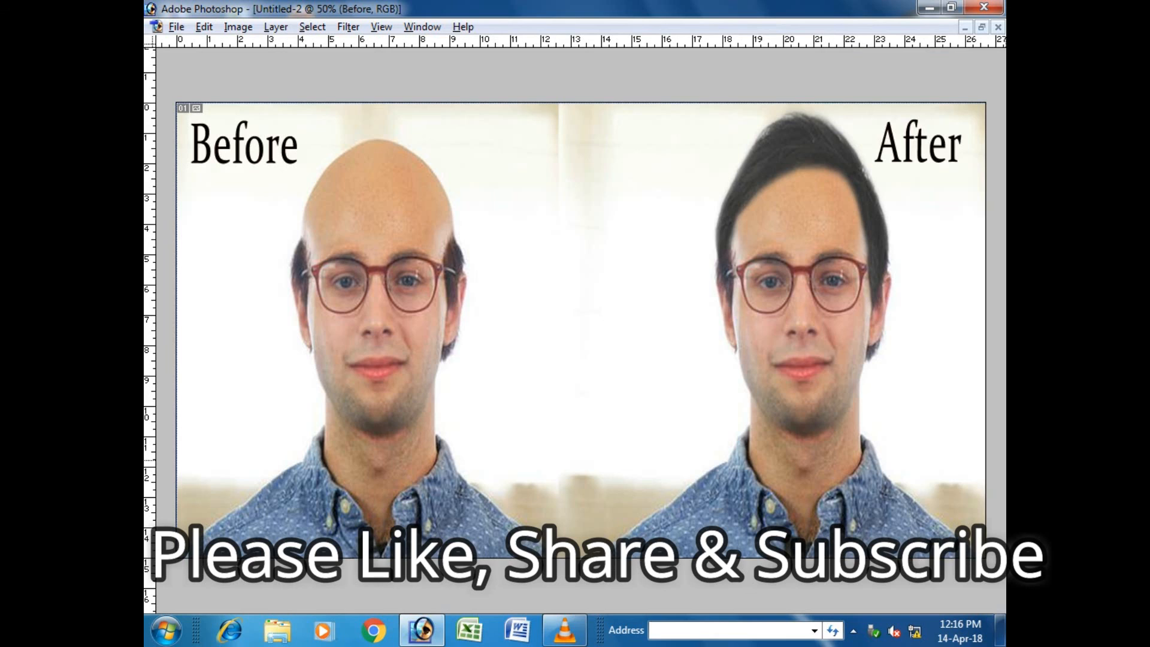